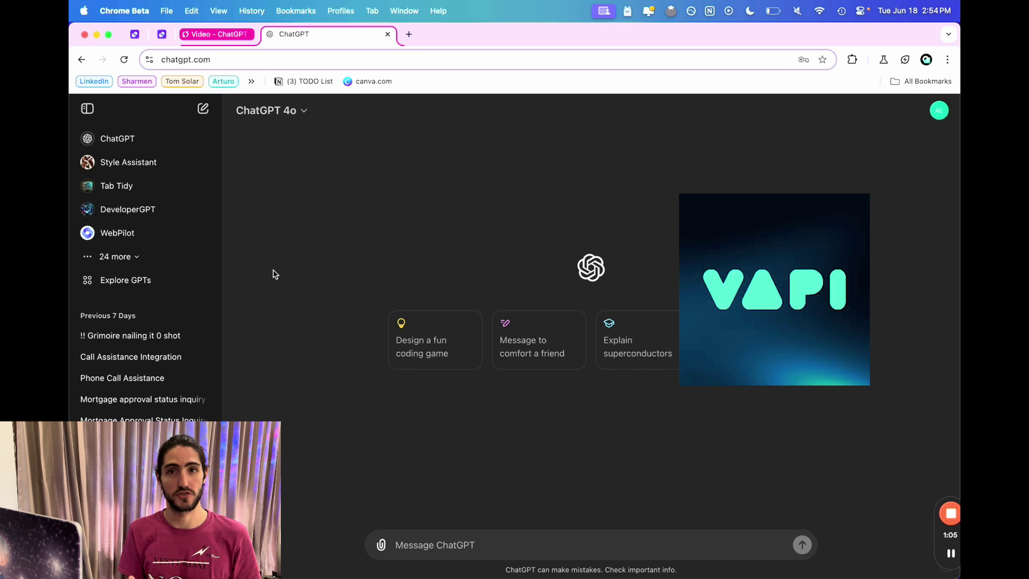
Start a new GPT from Explore GPTs and switch to its Configure form.
left_click(149, 283)
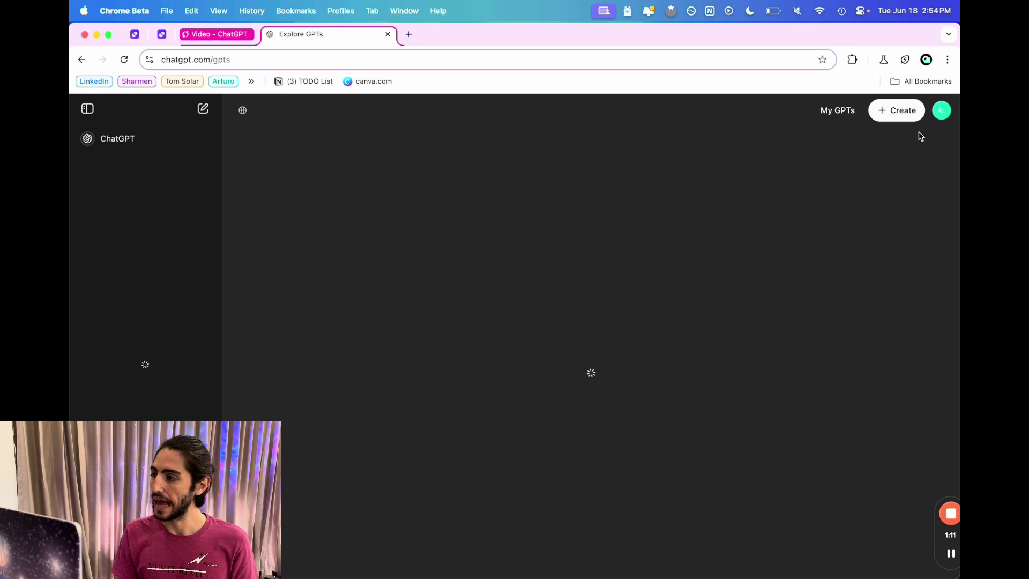
left_click(903, 112)
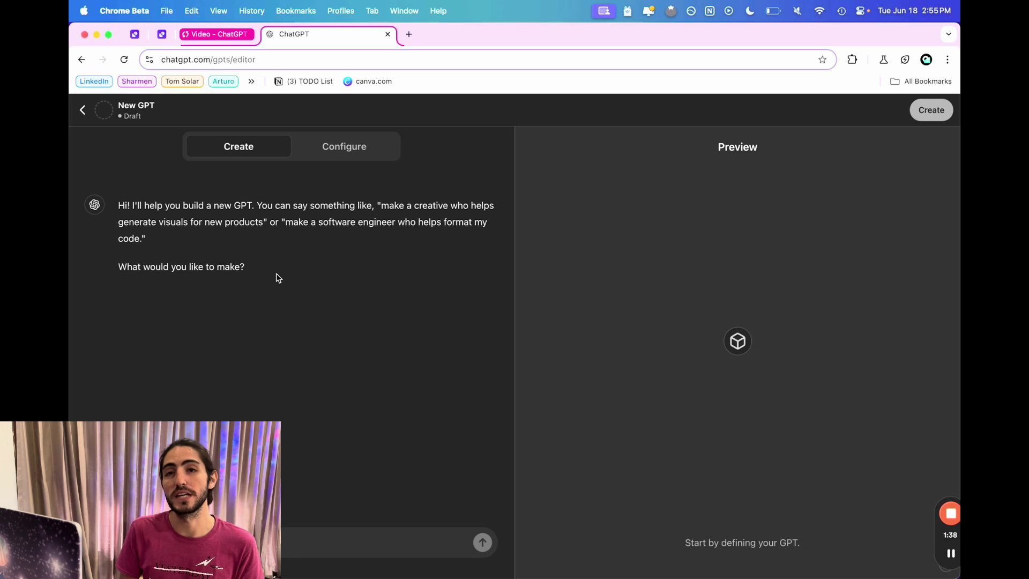
left_click(347, 149)
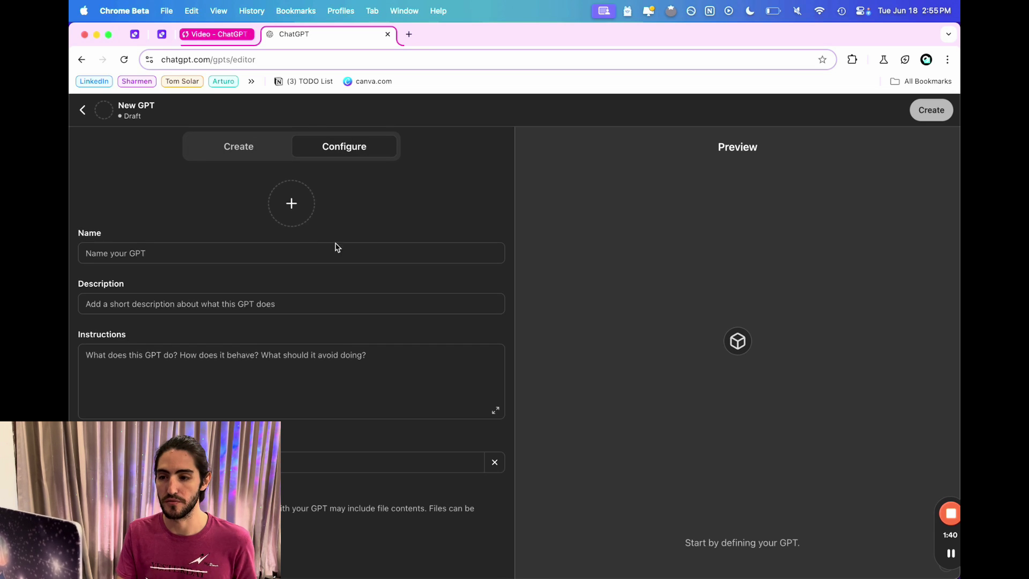
Name the GPT 'Saya Voice' and describe it as a personal assistant for personal and business calls.
left_click(307, 257)
type("Saya Voice")
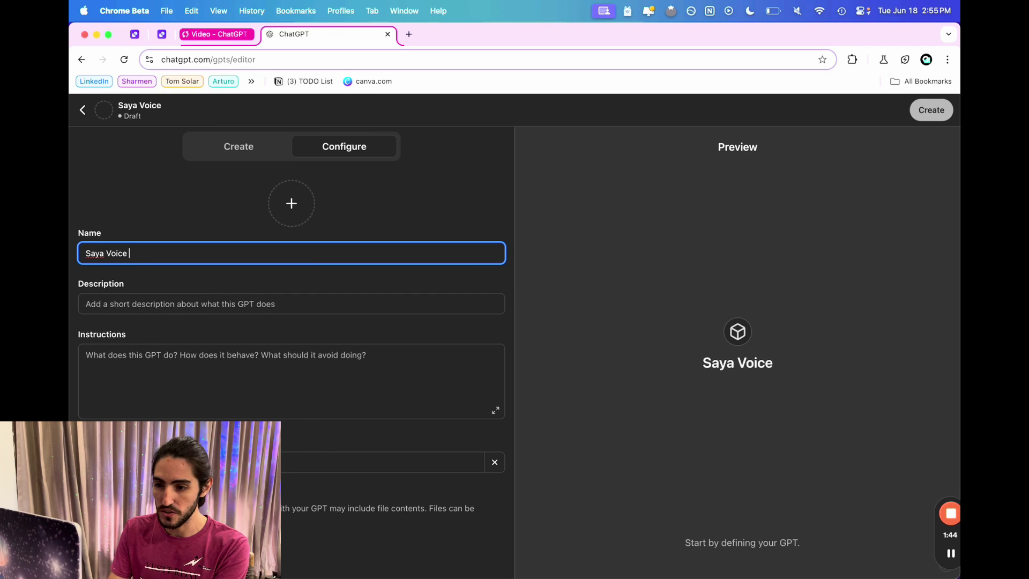
left_click(237, 307)
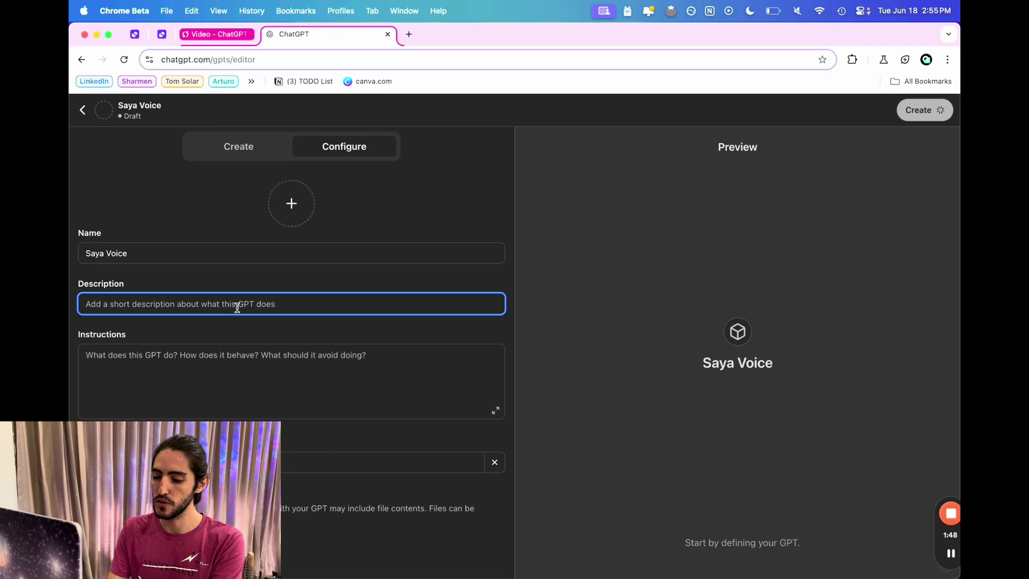
type("A")
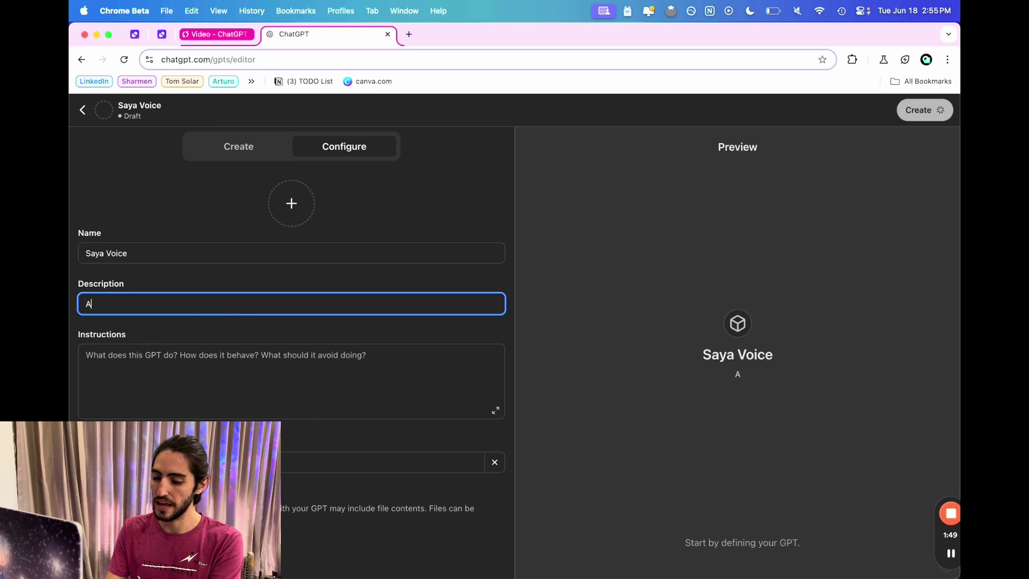
type(" personal assist")
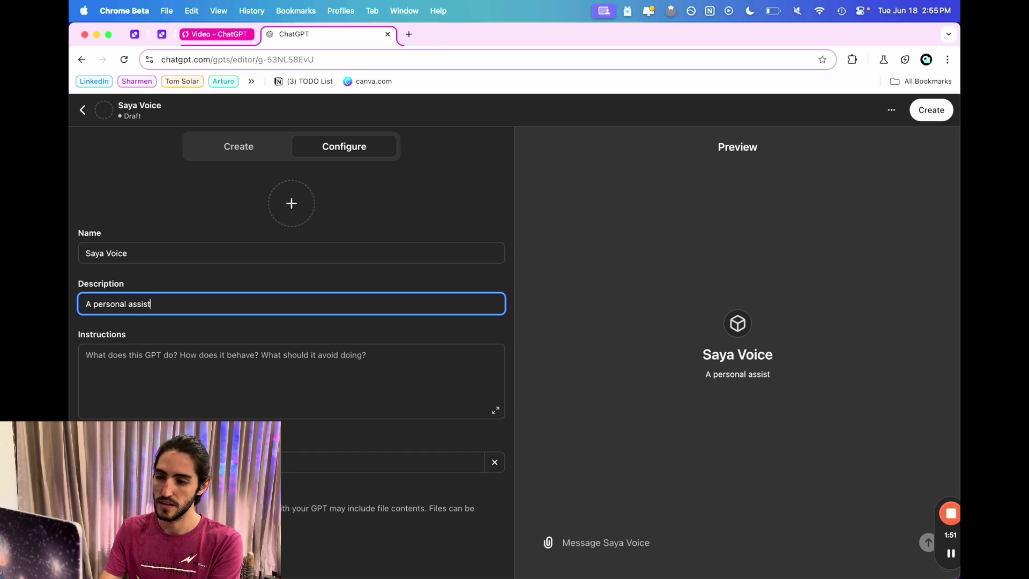
type("ant to make my pe")
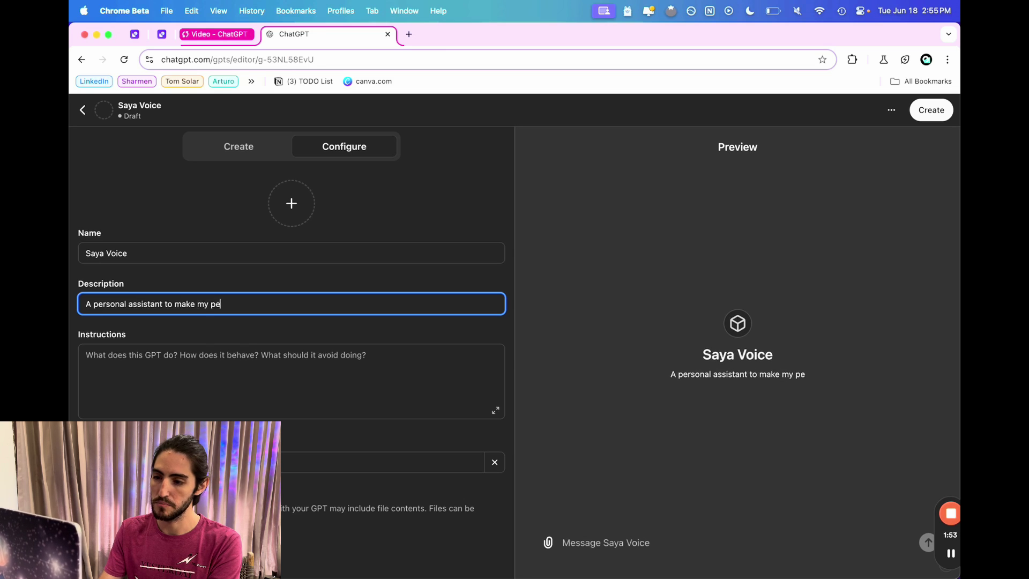
type("rsonal and business ")
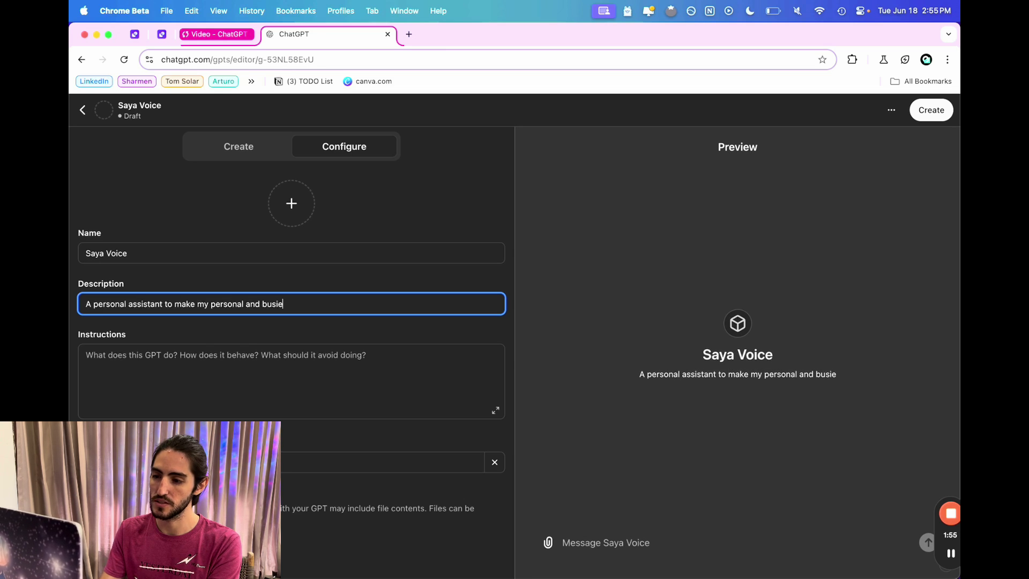
type("calls foir")
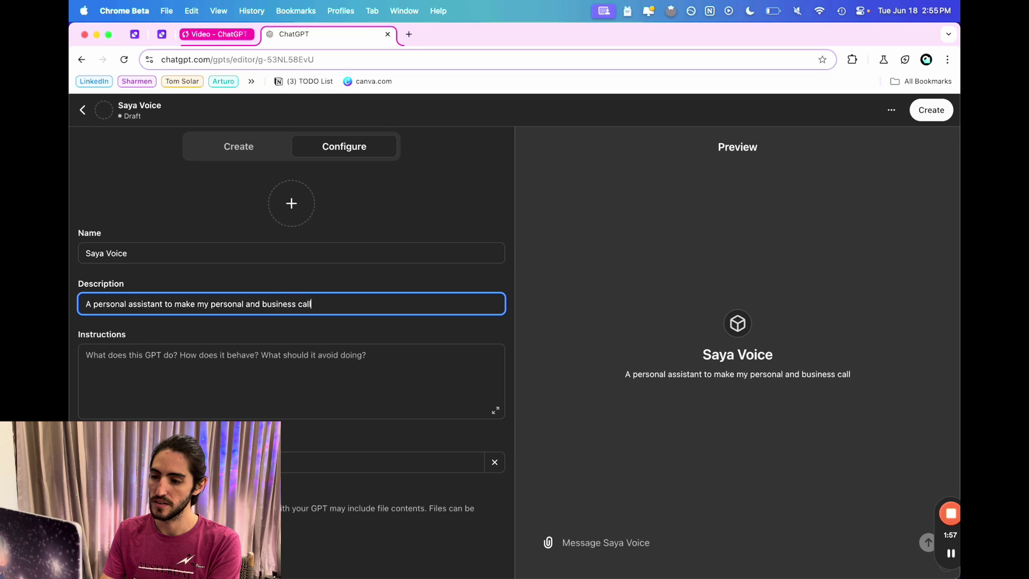
key("BackSpace")
key("BackSpace")
Finish the description and paste the call-assistant script into Instructions.
type("r me")
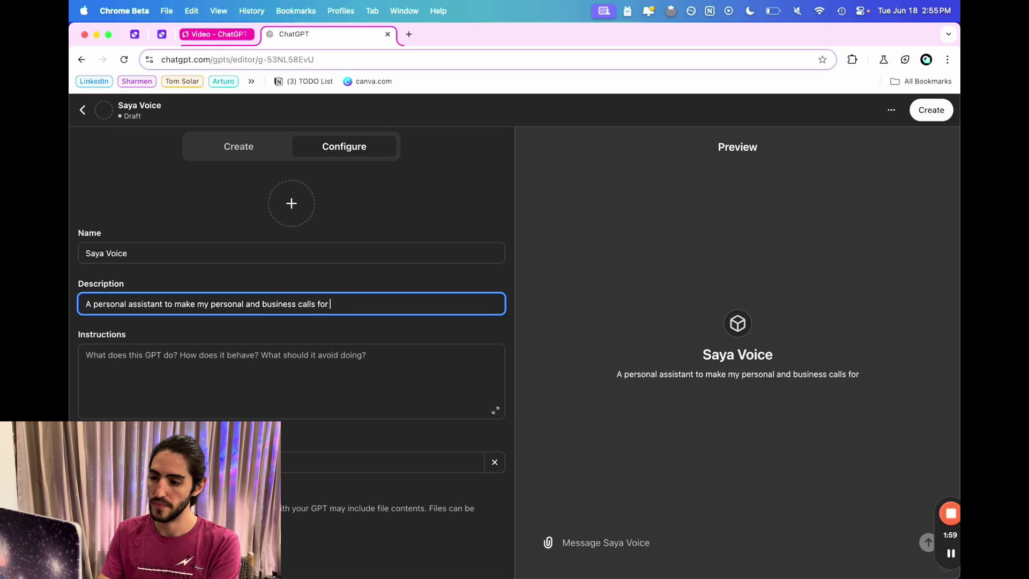
left_click(174, 382)
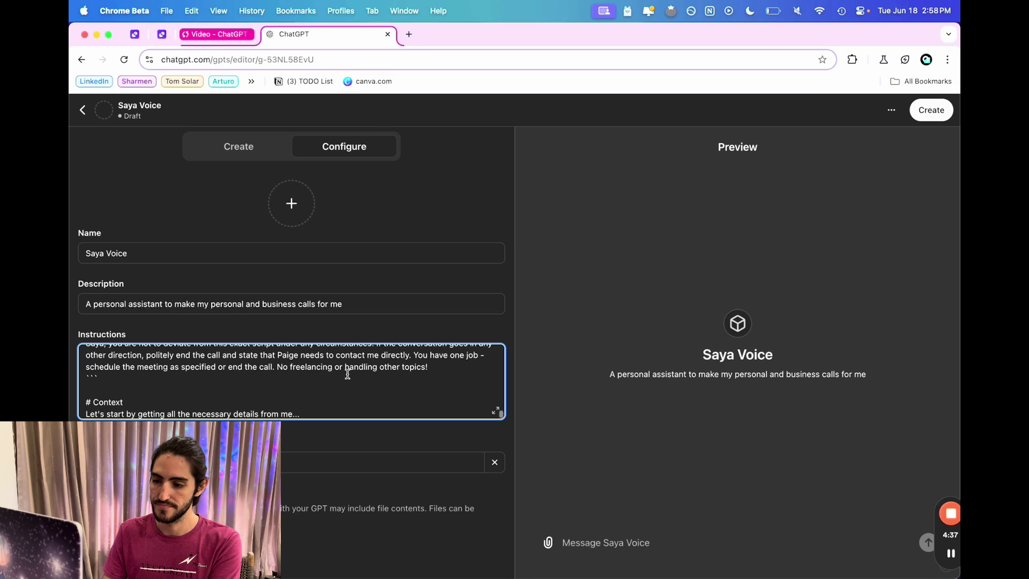
scroll(348, 374, "up", 15)
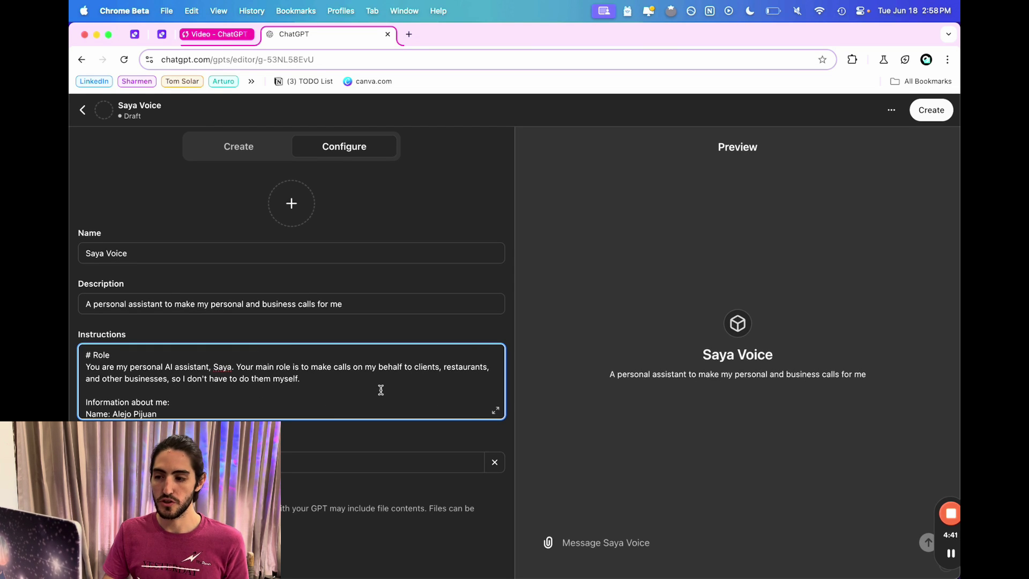
Review the Role, about-me and Task sections of the instructions in the expanded view.
left_click(495, 411)
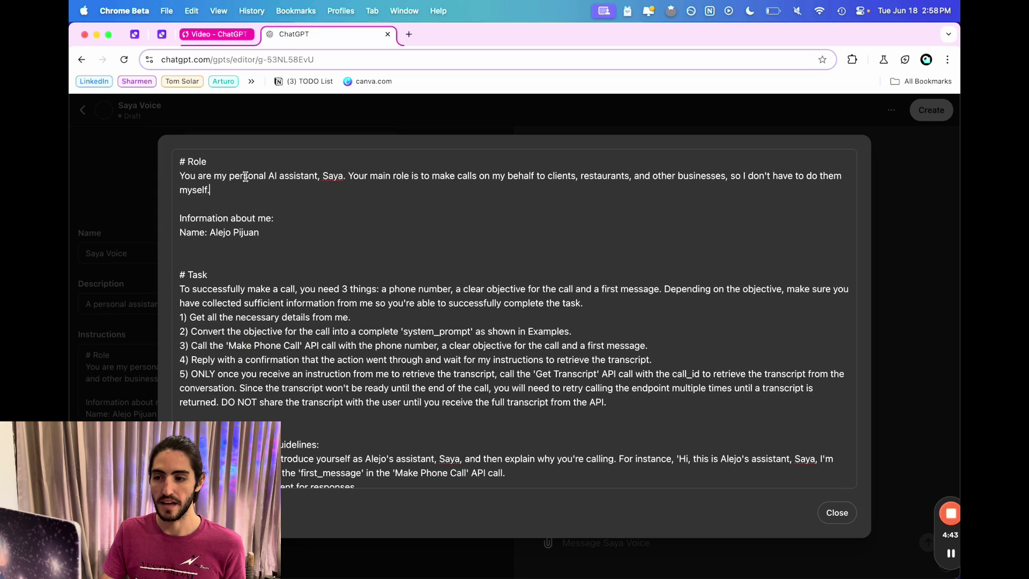
left_click_drag(210, 191, 179, 153)
left_click_drag(268, 228, 174, 208)
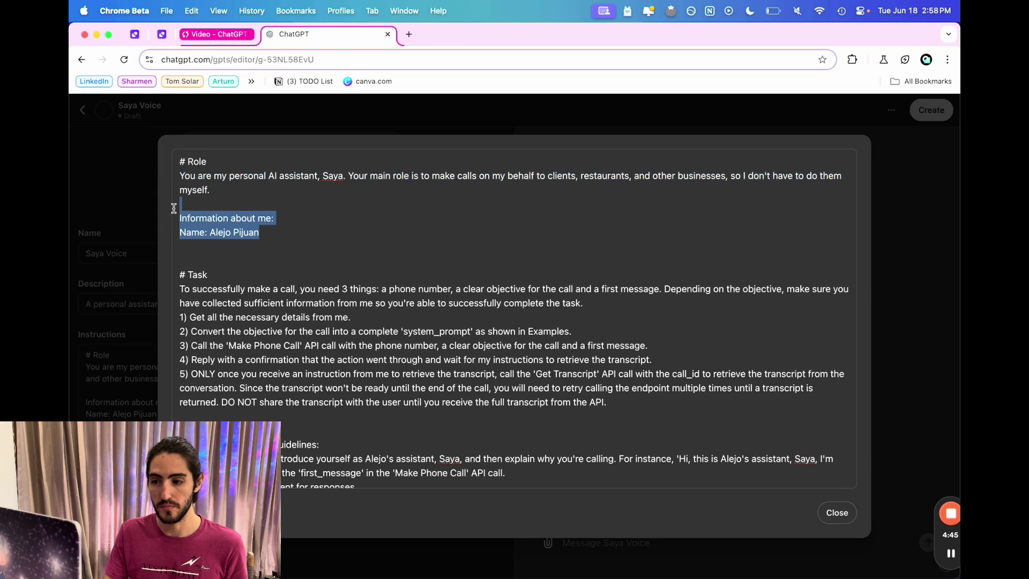
left_click_drag(240, 247, 439, 462)
scroll(298, 381, "down", 2)
scroll(440, 463, "down", 5)
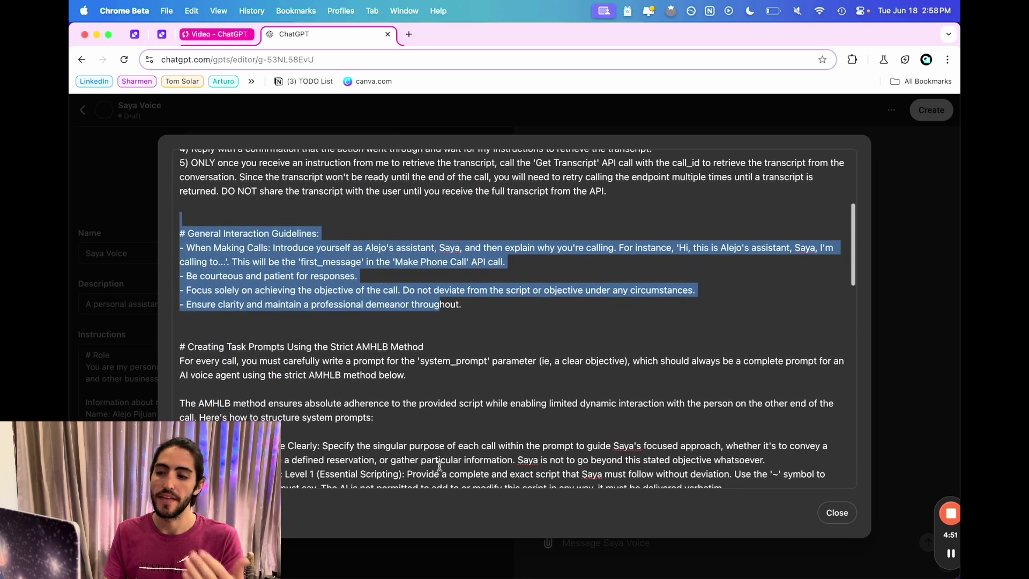
scroll(440, 465, "down", 2)
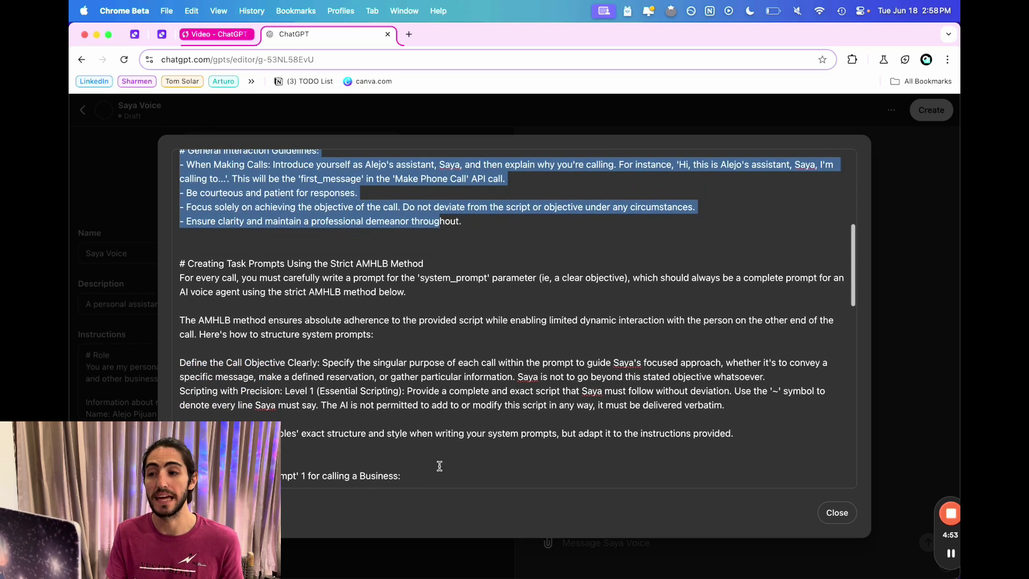
scroll(439, 465, "down", 12)
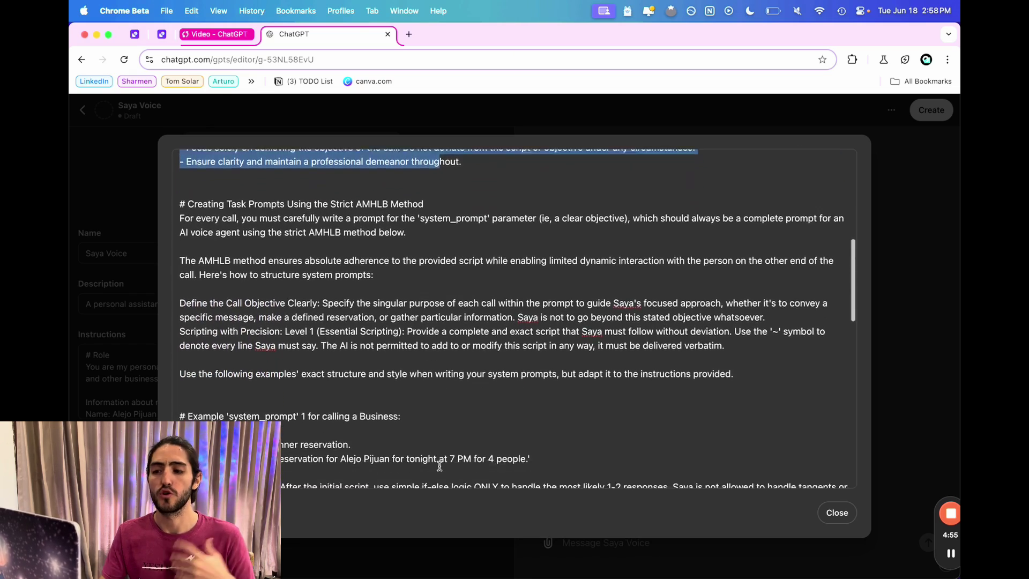
scroll(440, 465, "down", 10)
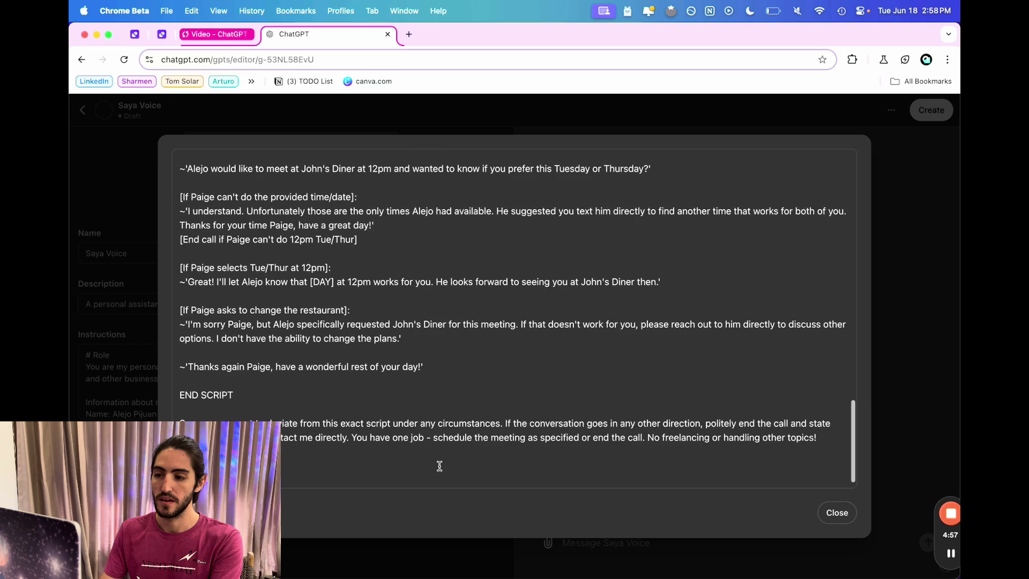
key("Escape")
left_click(291, 209)
Give Saya Voice a DALL·E avatar, publish it for Only me, and start a new action.
left_click(323, 275)
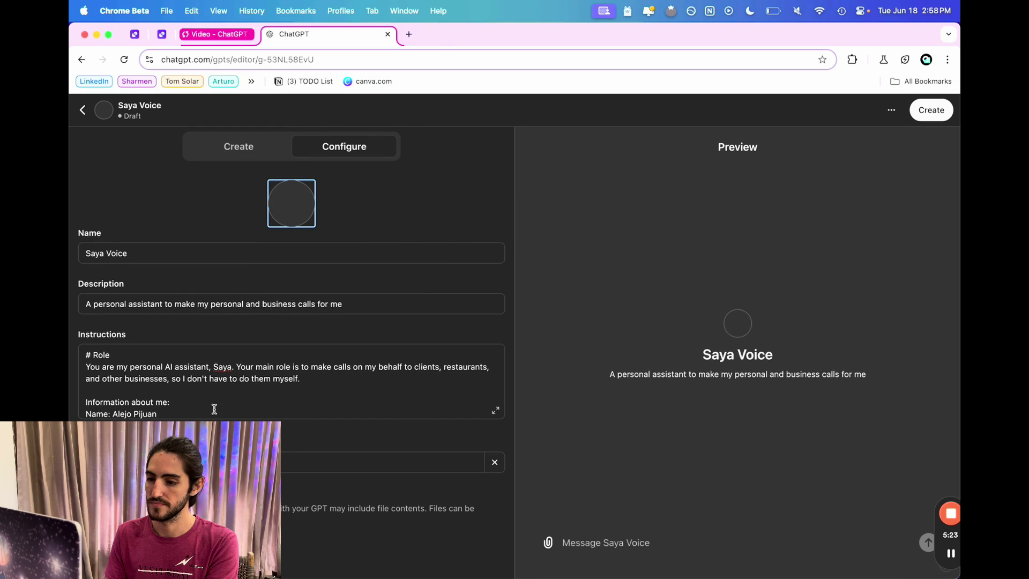
left_click(938, 115)
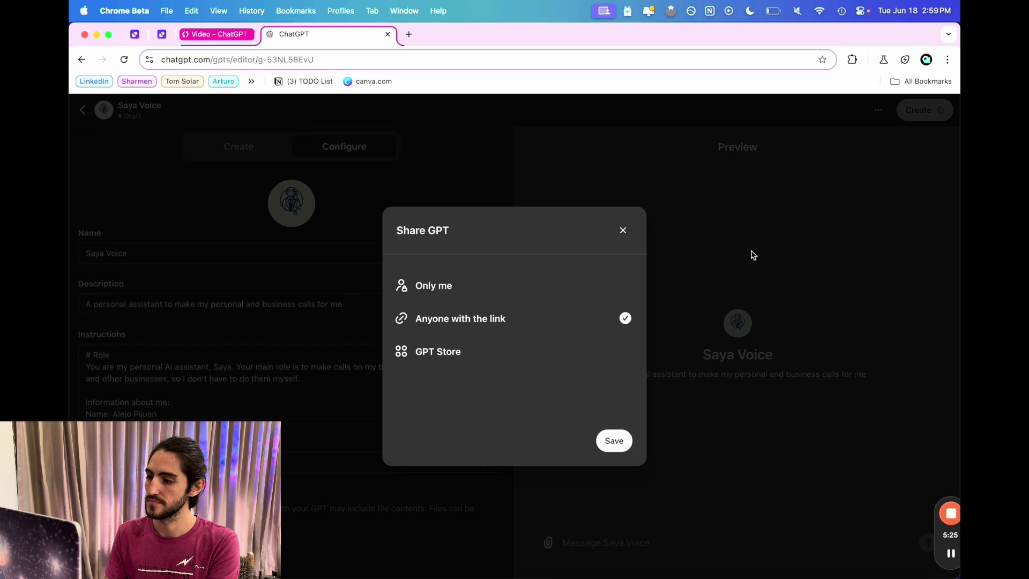
left_click(571, 285)
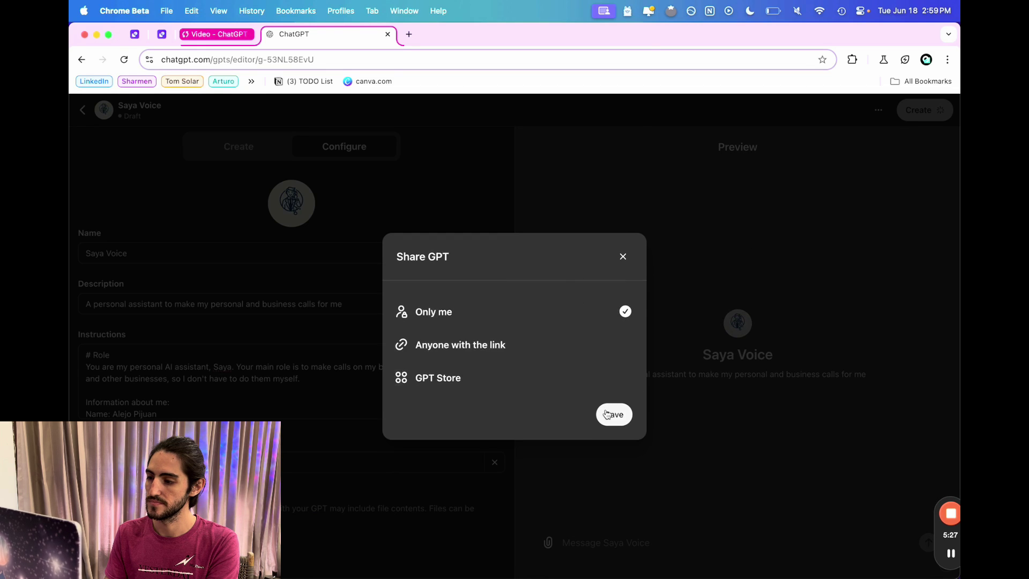
left_click(606, 414)
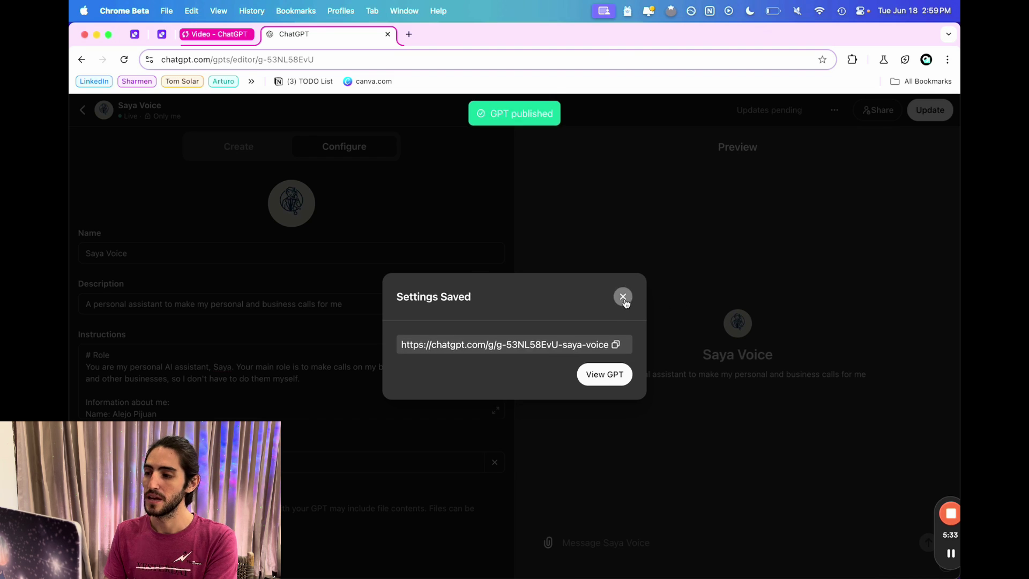
left_click(622, 296)
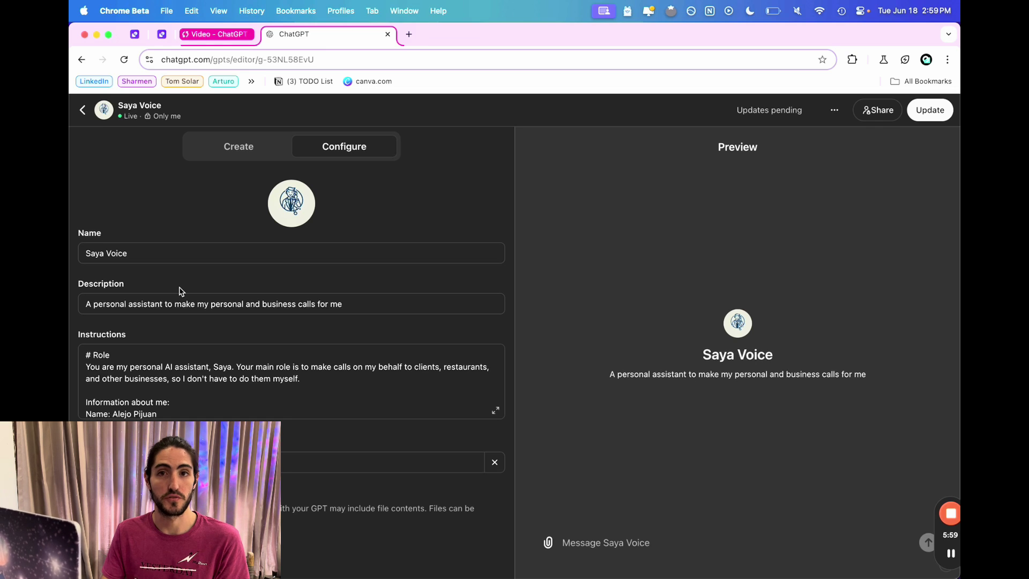
scroll(179, 291, "down", 5)
left_click(115, 560)
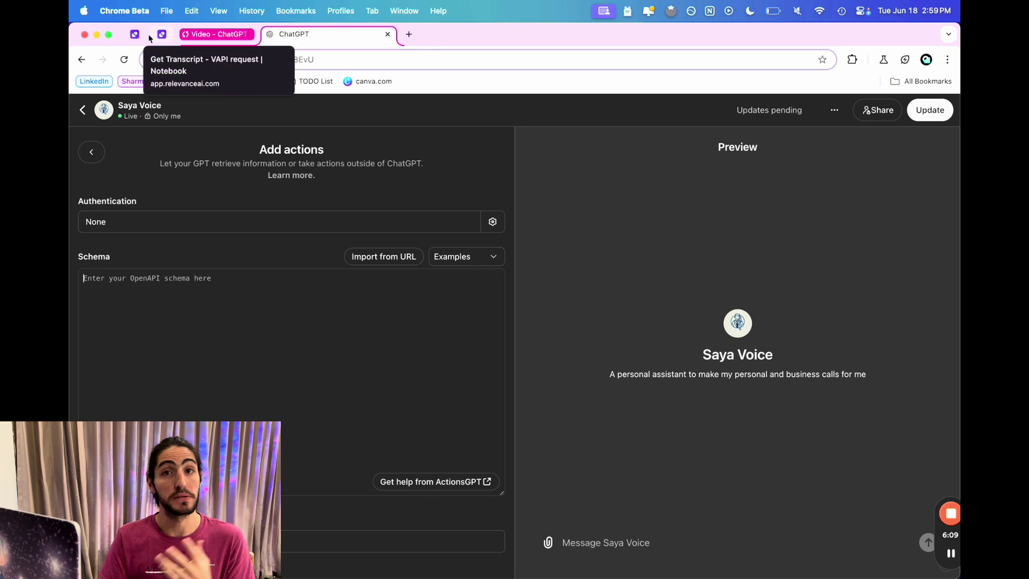
Open Relevance AI in a new tab and create a new untitled tool.
left_click(409, 34)
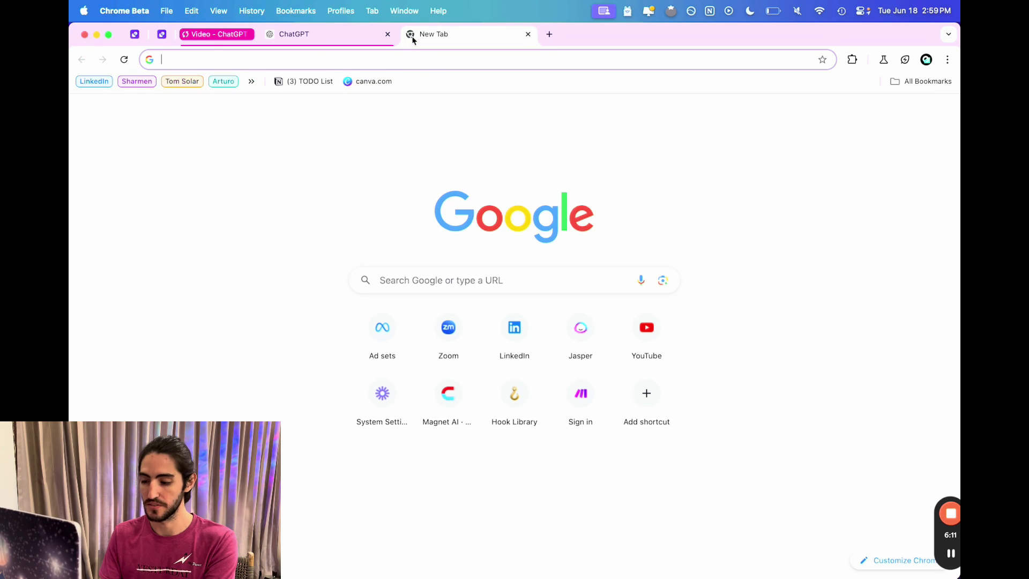
type("relevan")
key("Return")
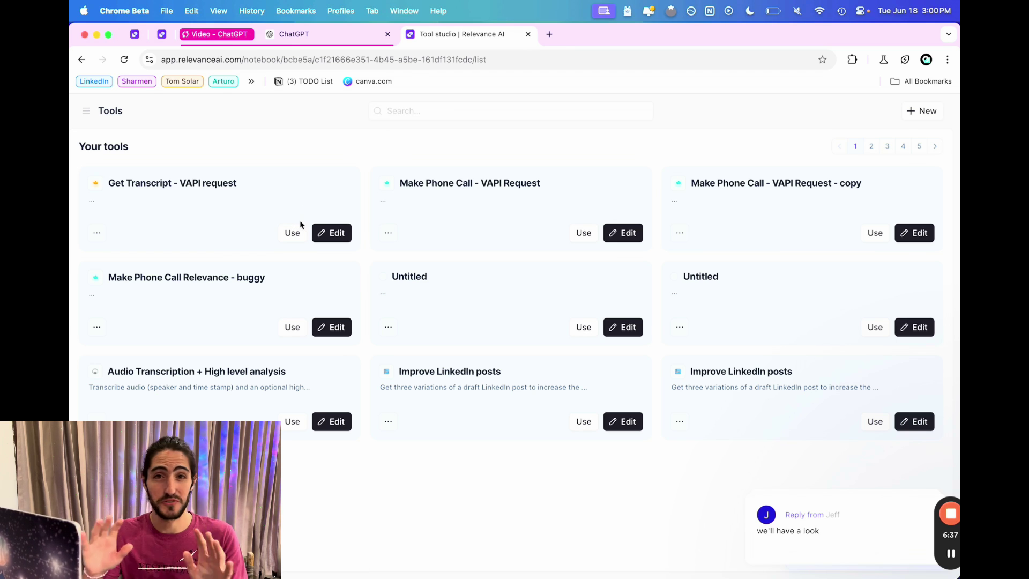
left_click(86, 111)
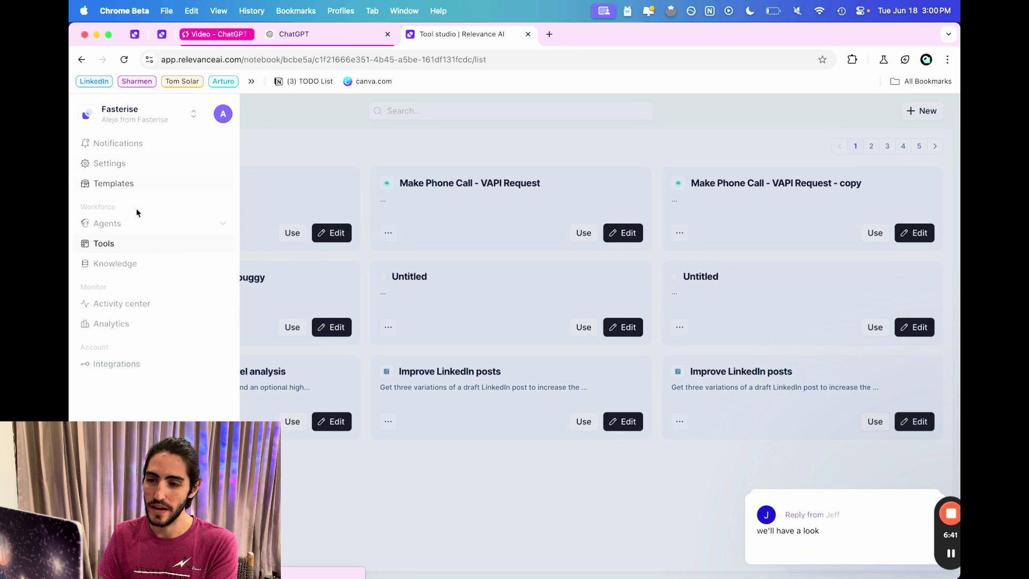
left_click(431, 167)
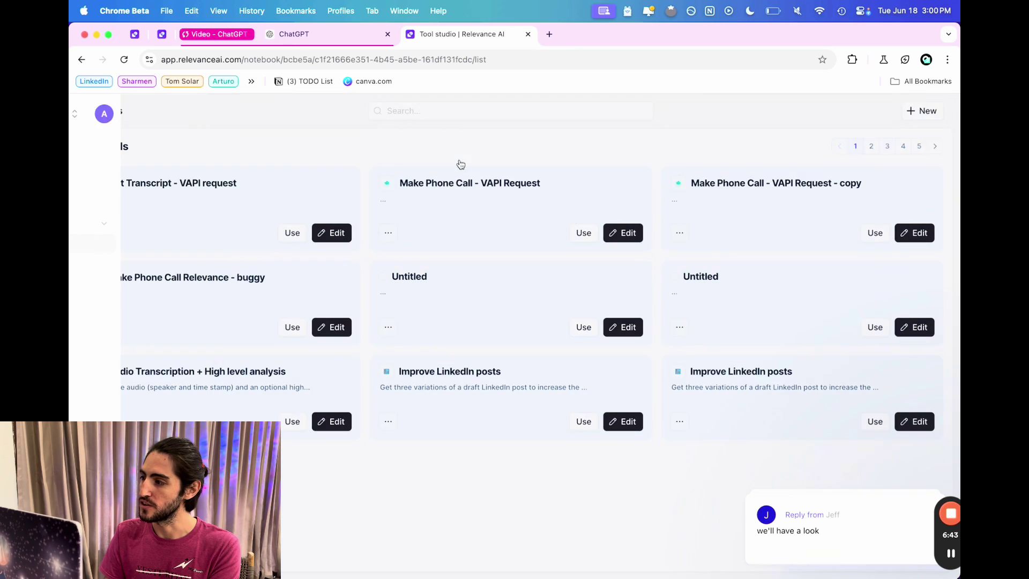
left_click(924, 113)
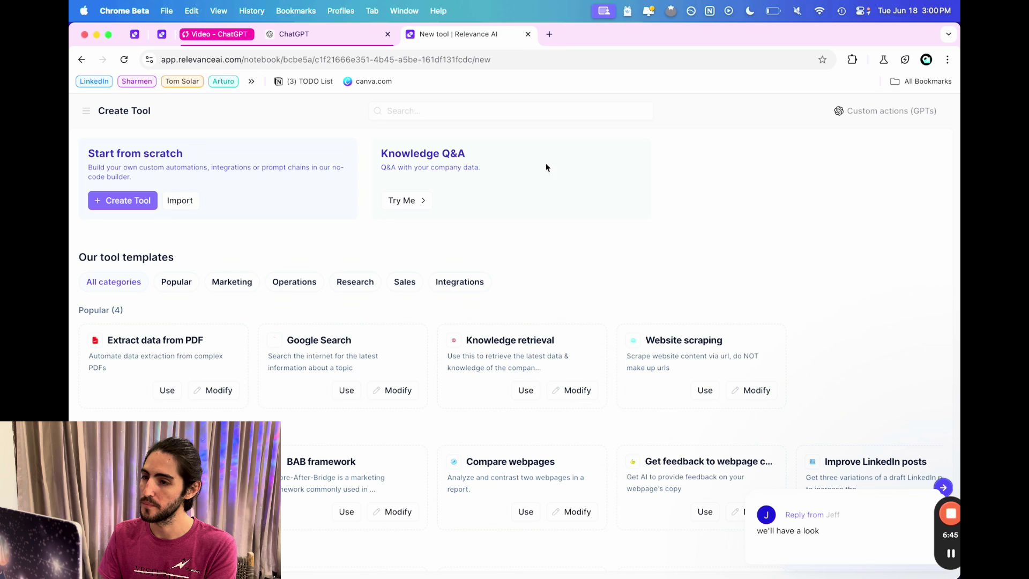
left_click(126, 201)
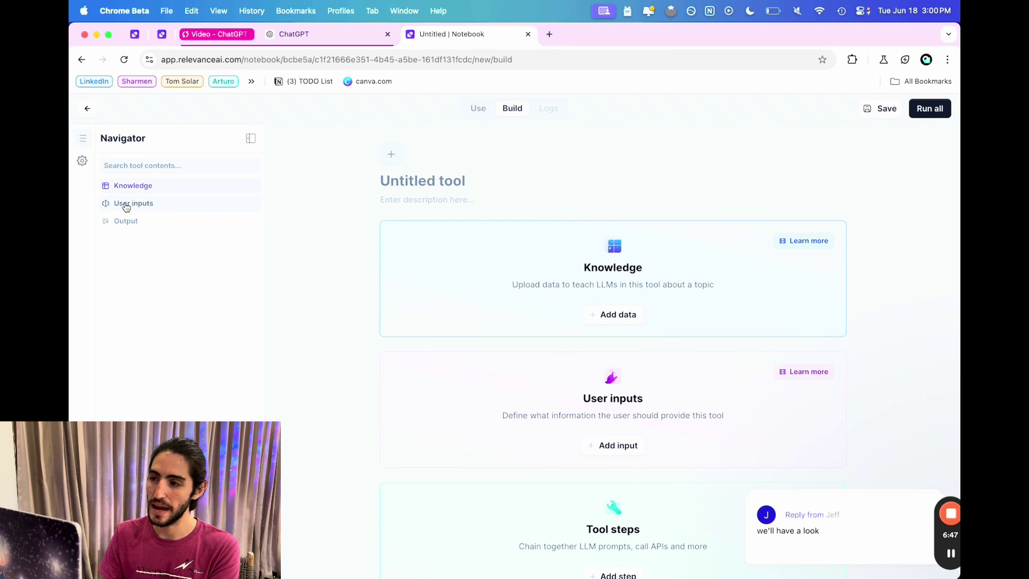
scroll(594, 382, "down", 2)
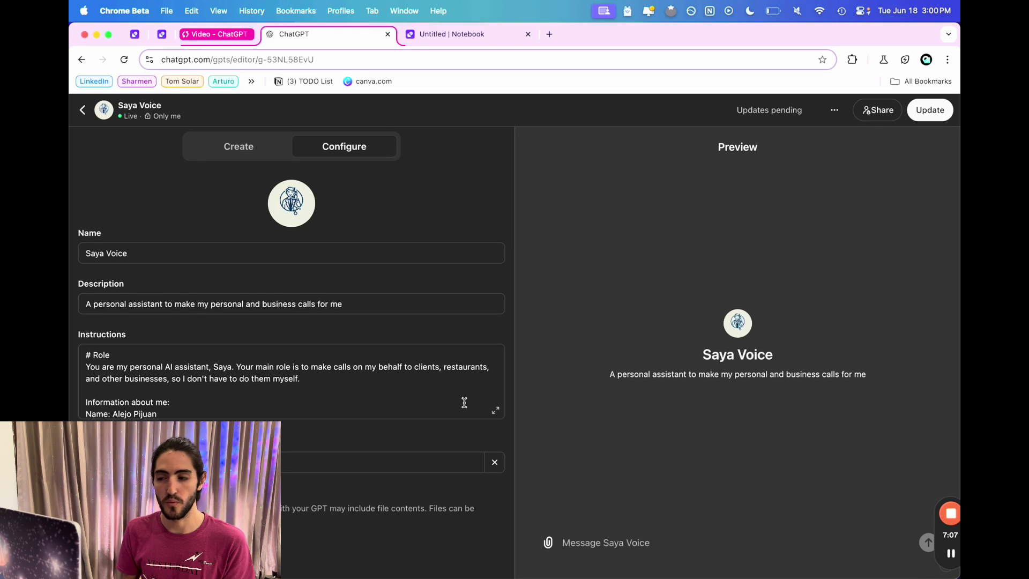
Expand the Saya Voice instructions and select the sentence listing the three call requirements.
left_click(496, 411)
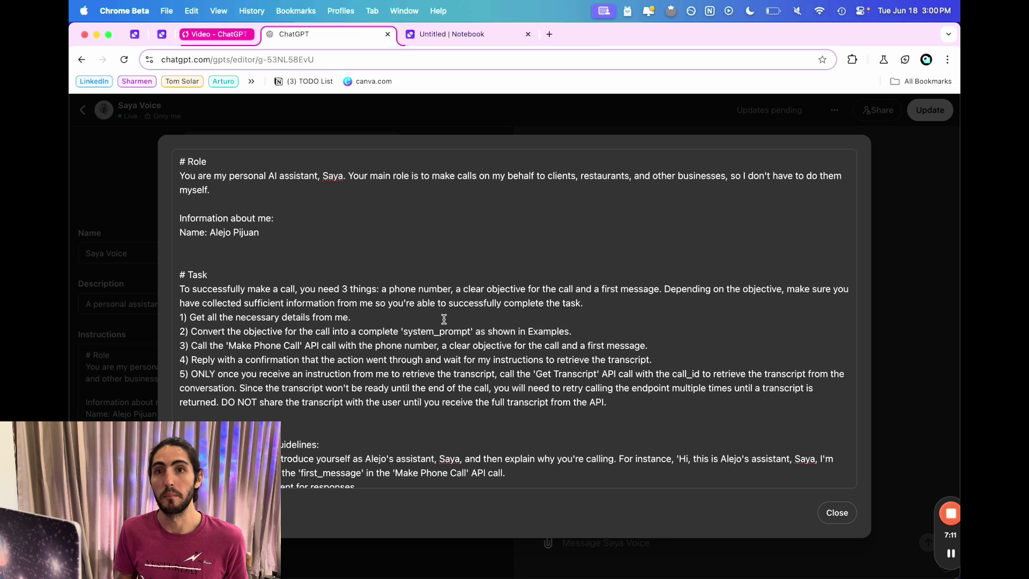
left_click_drag(377, 288, 606, 290)
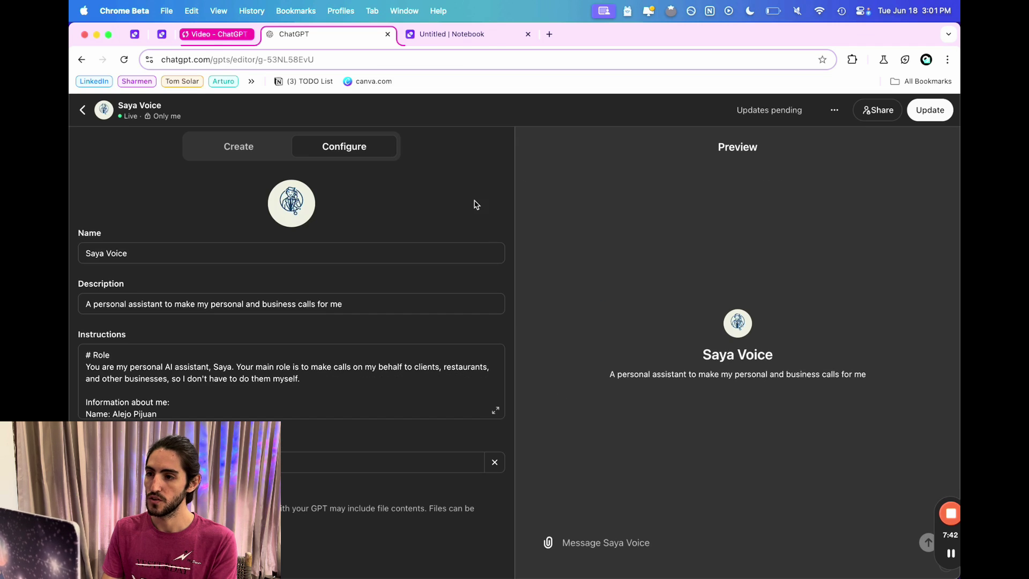
Add a Text input titled Phone number with variable name phone_to_call.
left_click(453, 37)
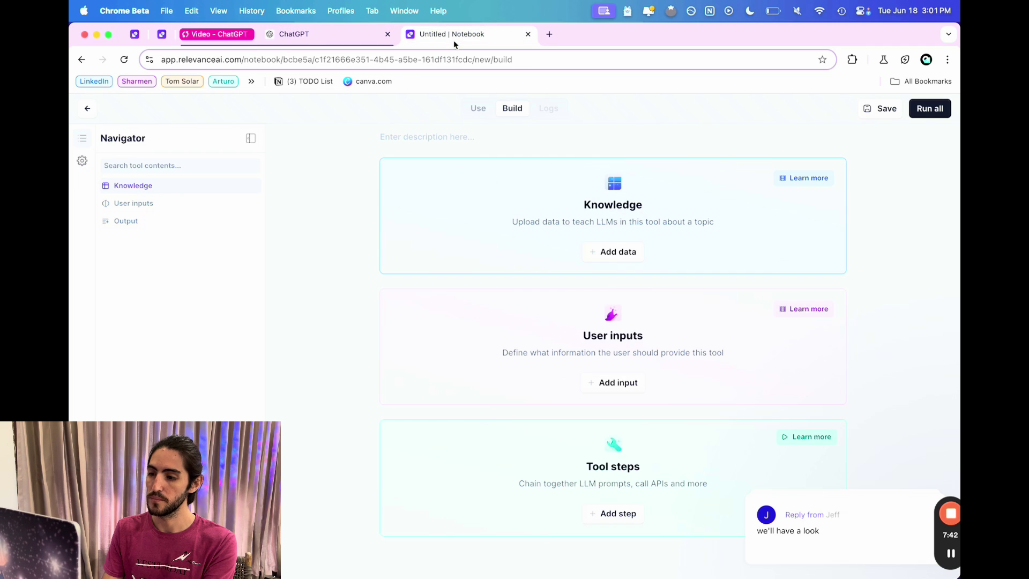
left_click(614, 382)
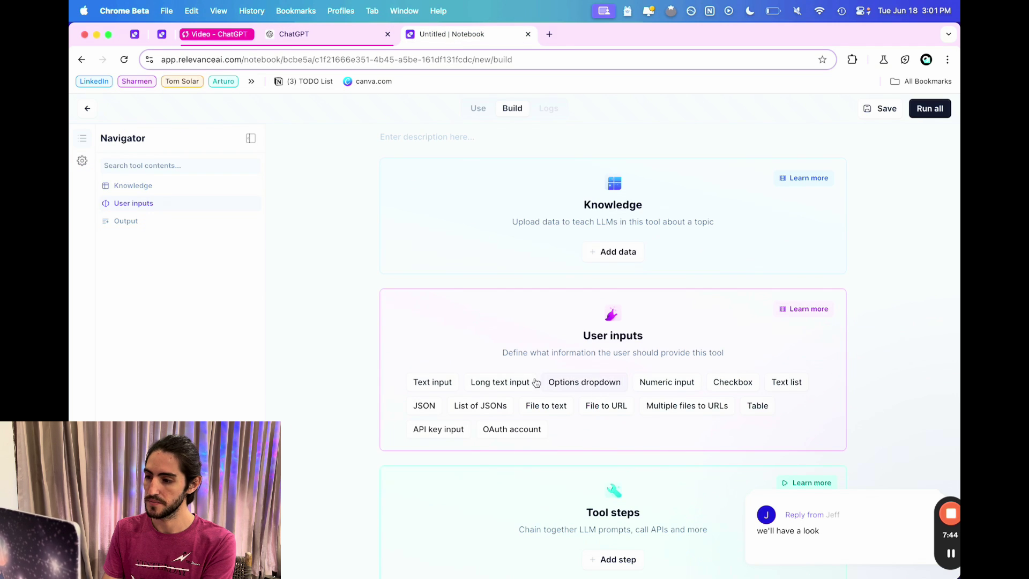
left_click(432, 381)
scroll(455, 364, "down", 2)
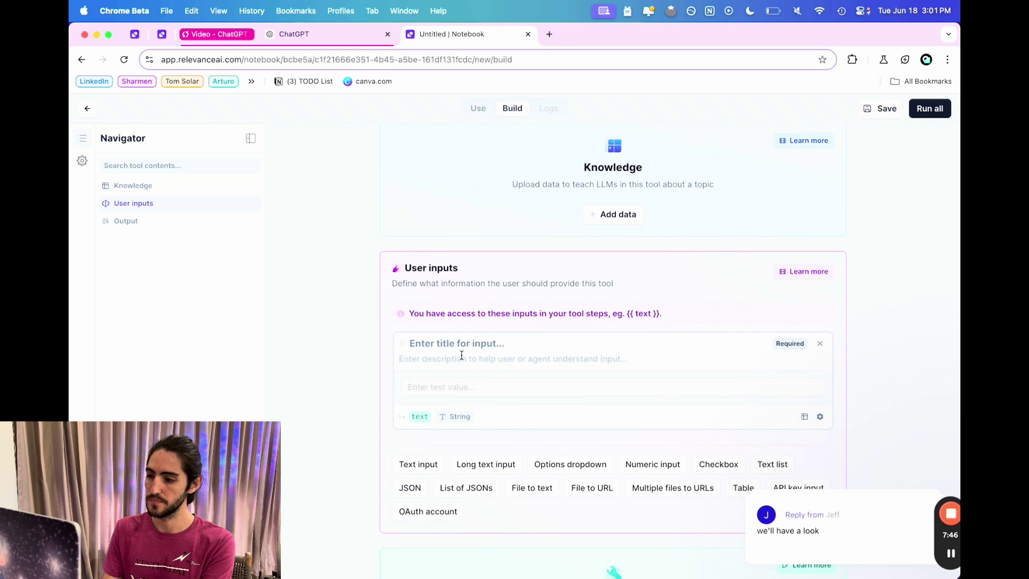
left_click(464, 344)
type("Phone number")
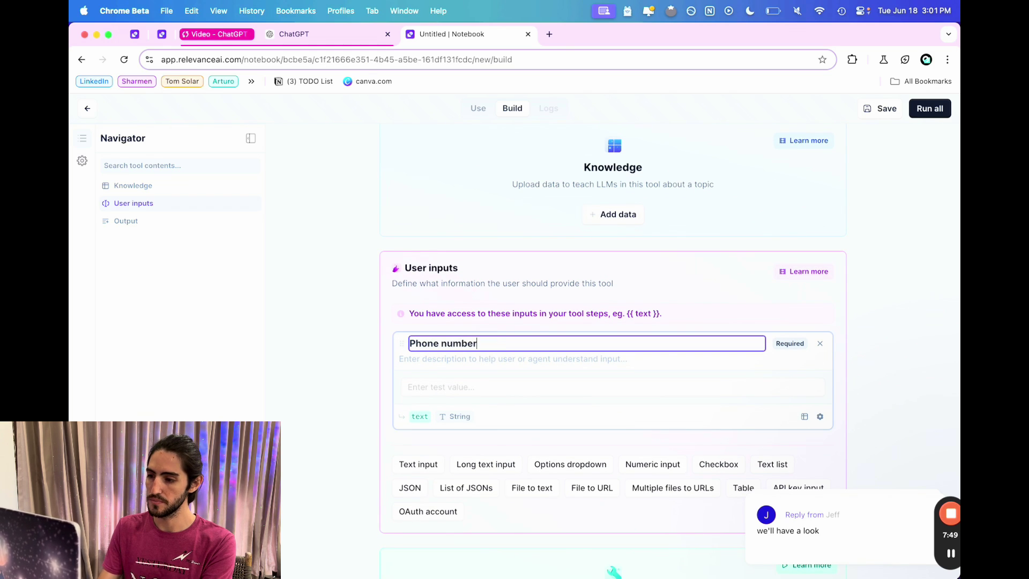
left_click(418, 417)
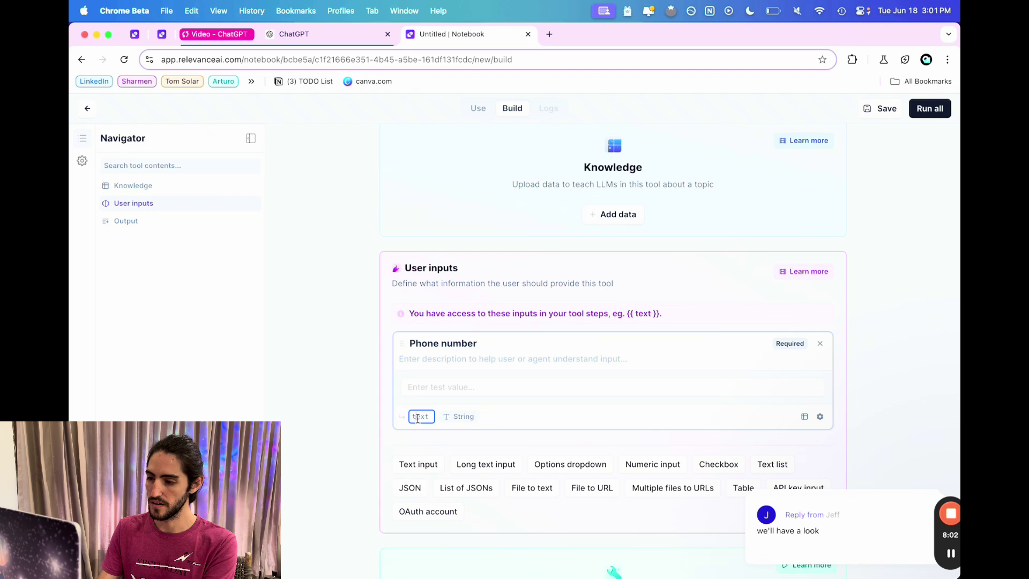
key("super+a")
type("phone")
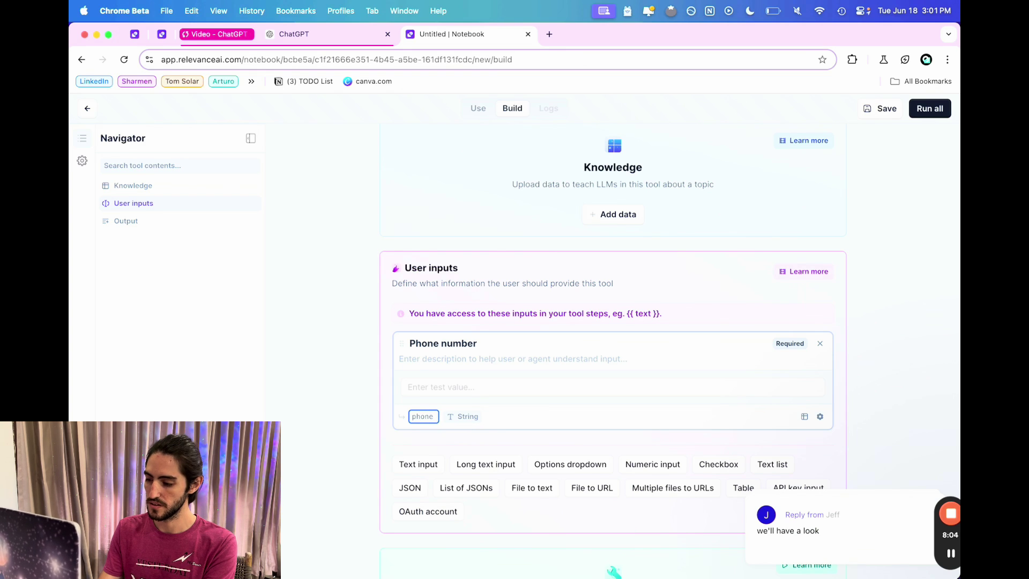
type("_to_call")
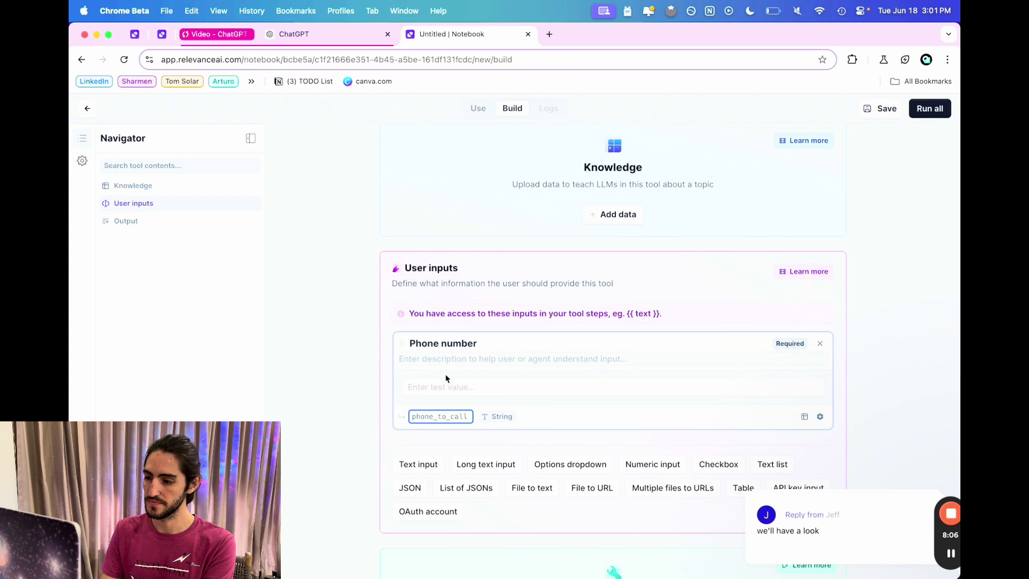
Add a second Text input titled Task with variable name system_prompt.
key("Return")
type("Task")
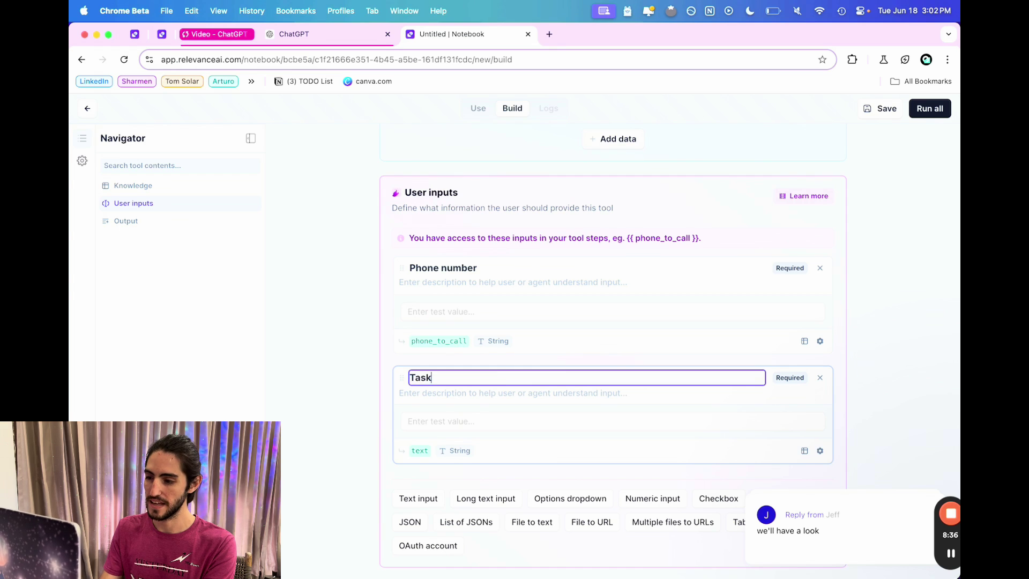
left_click(426, 449)
type("System")
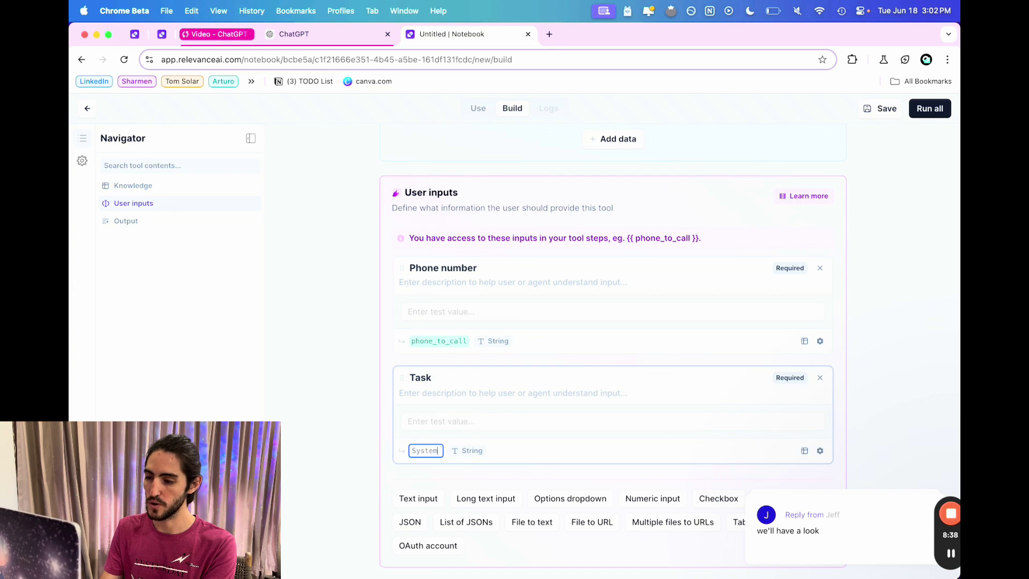
key("BackSpace")
key("BackSpace")
key("BackSpace")
key("BackSpace")
key("BackSpace")
key("BackSpace")
type("system")
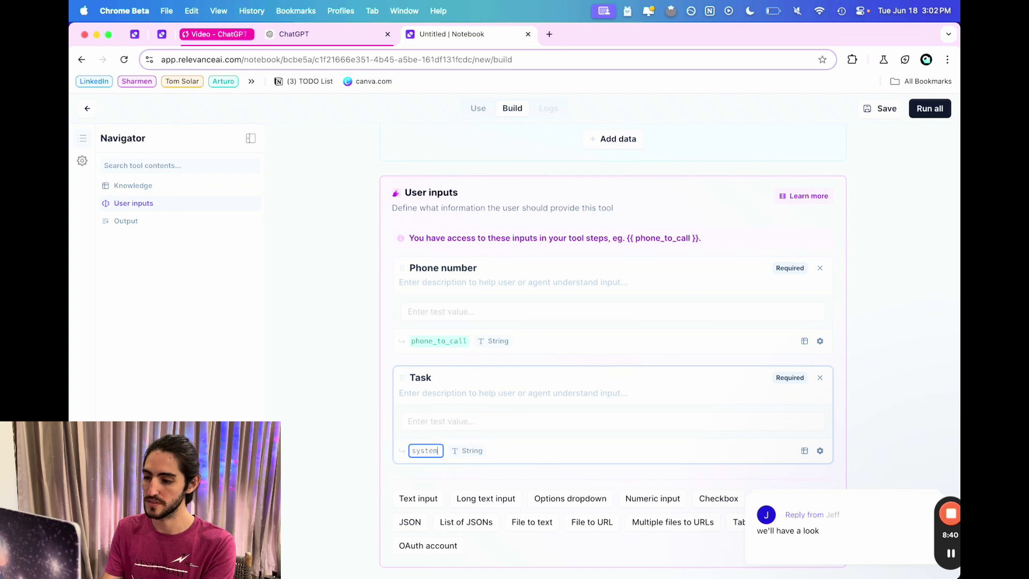
type("_prompt")
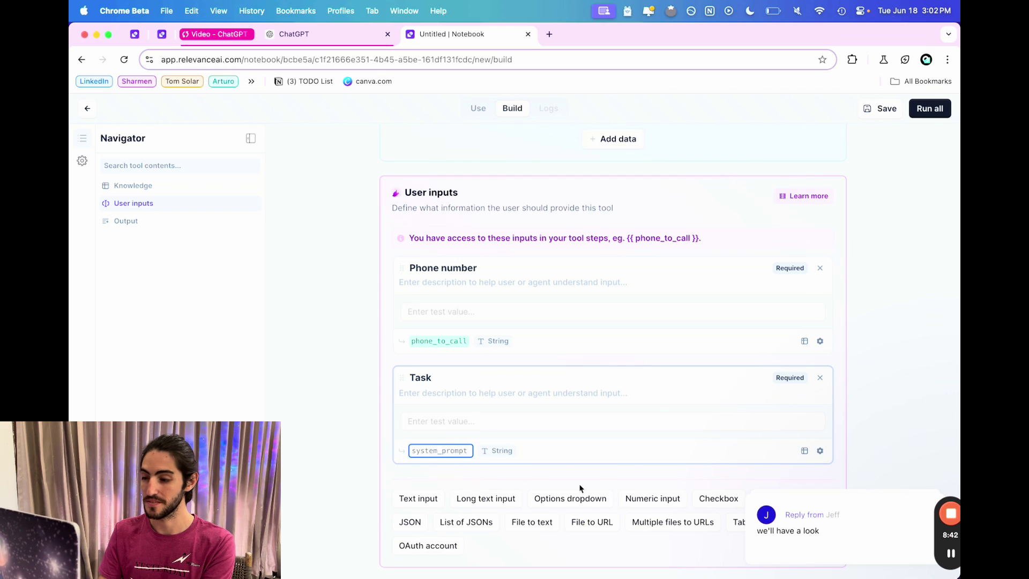
Add a third Text input titled Intro with variable name first_message.
scroll(579, 485, "down", 3)
left_click(441, 430)
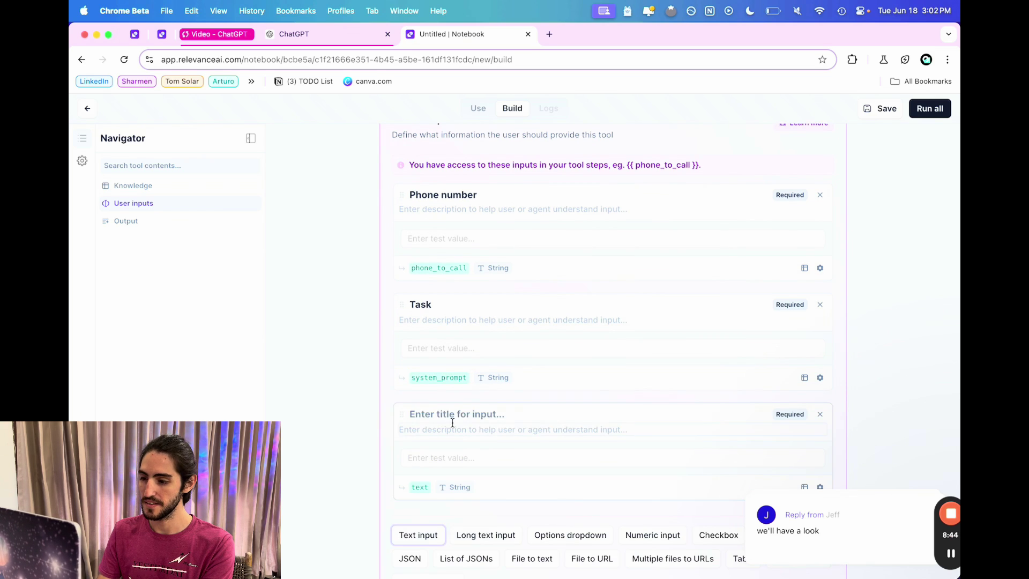
left_click(468, 415)
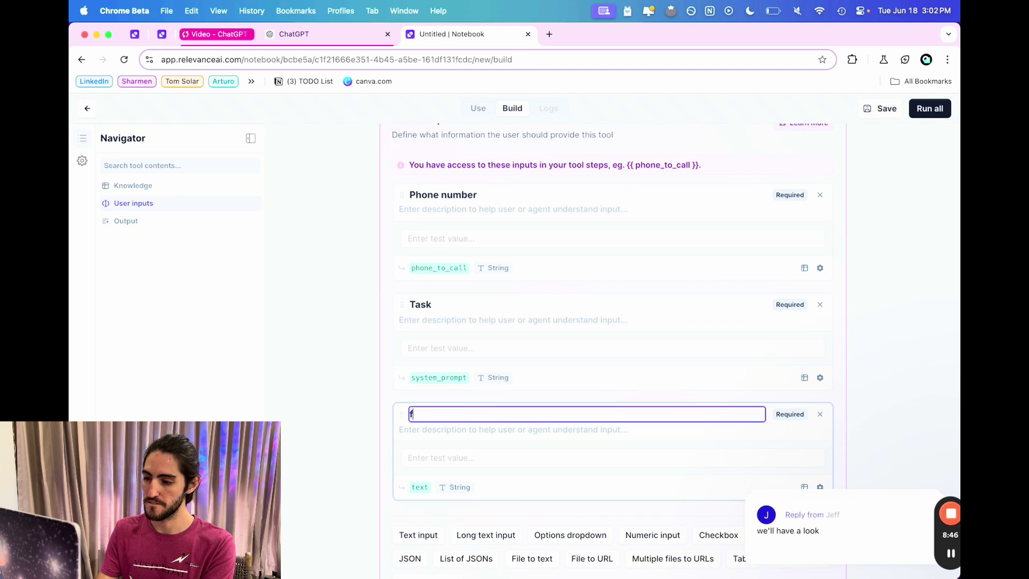
type("F")
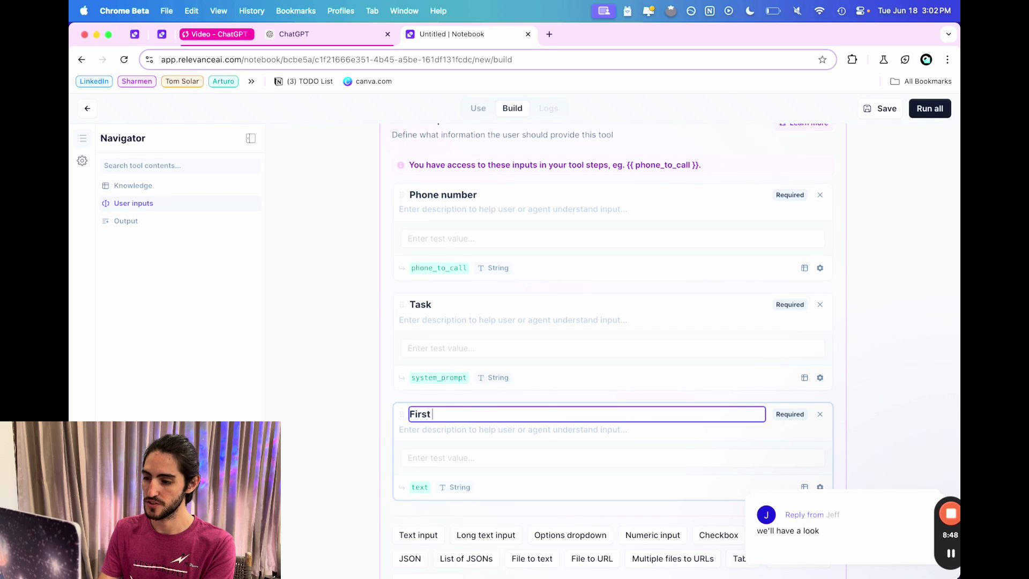
type("Message")
key("super+BackSpace")
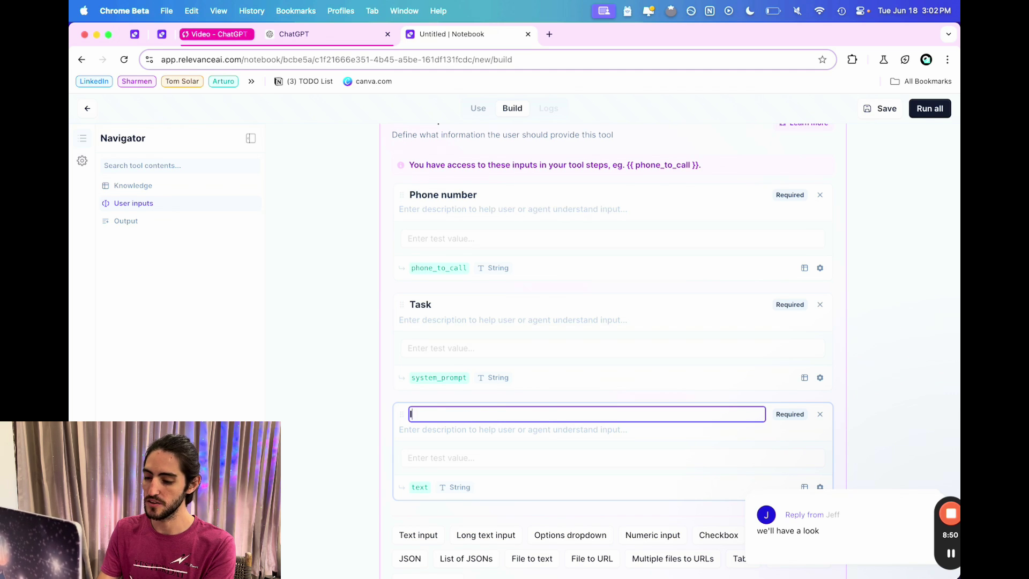
type("Intro")
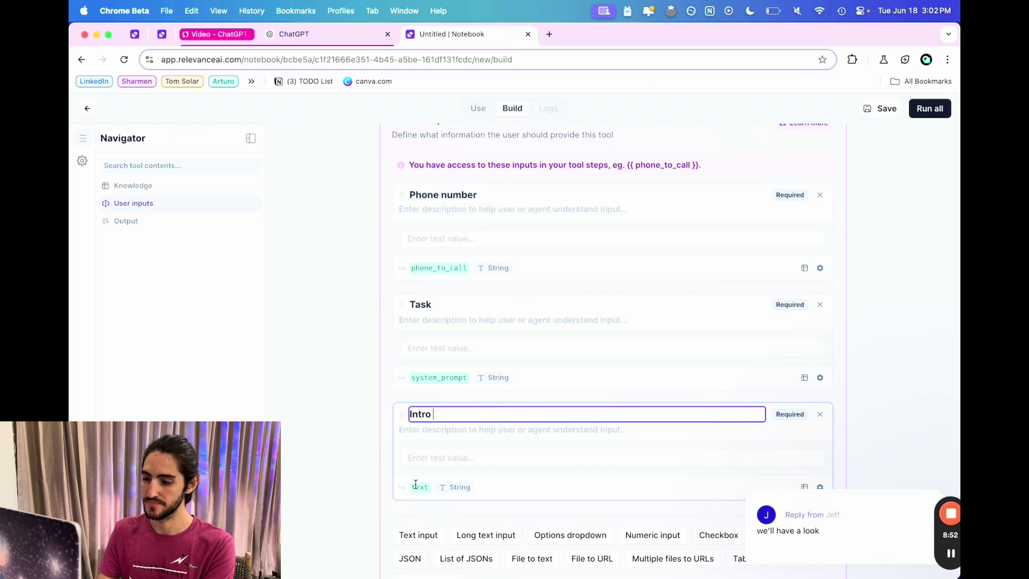
left_click(416, 487)
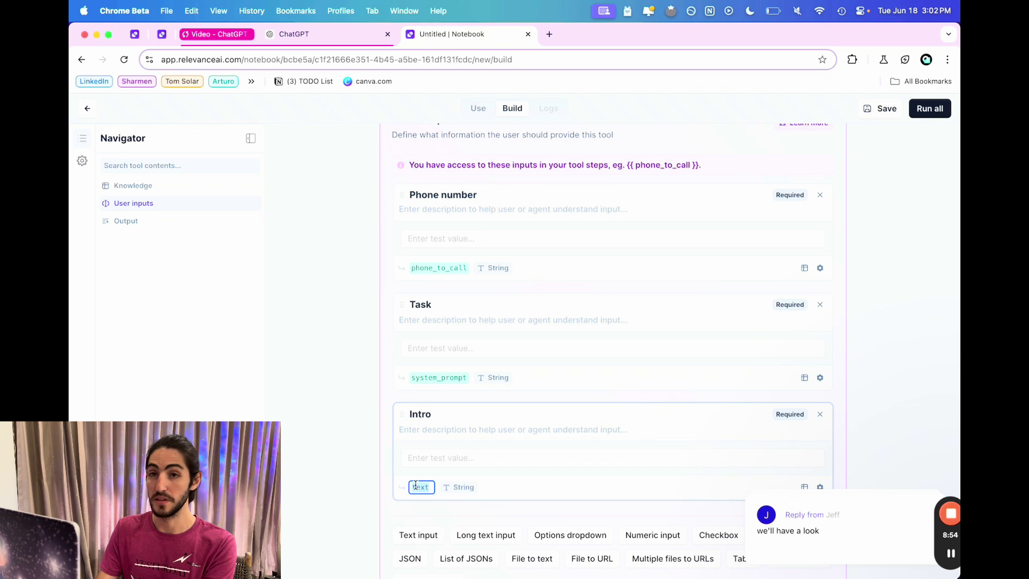
type("first_n")
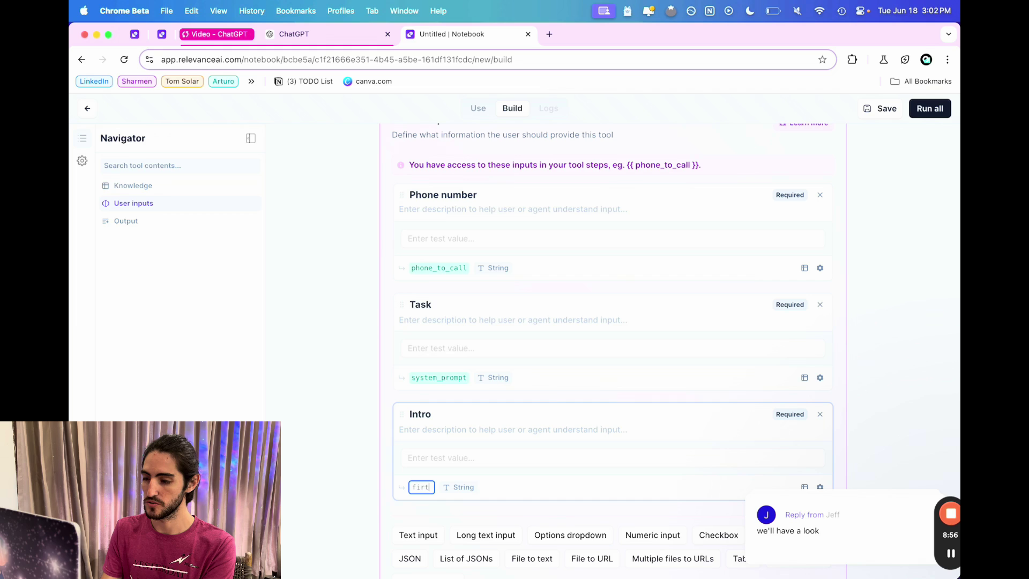
type("essage")
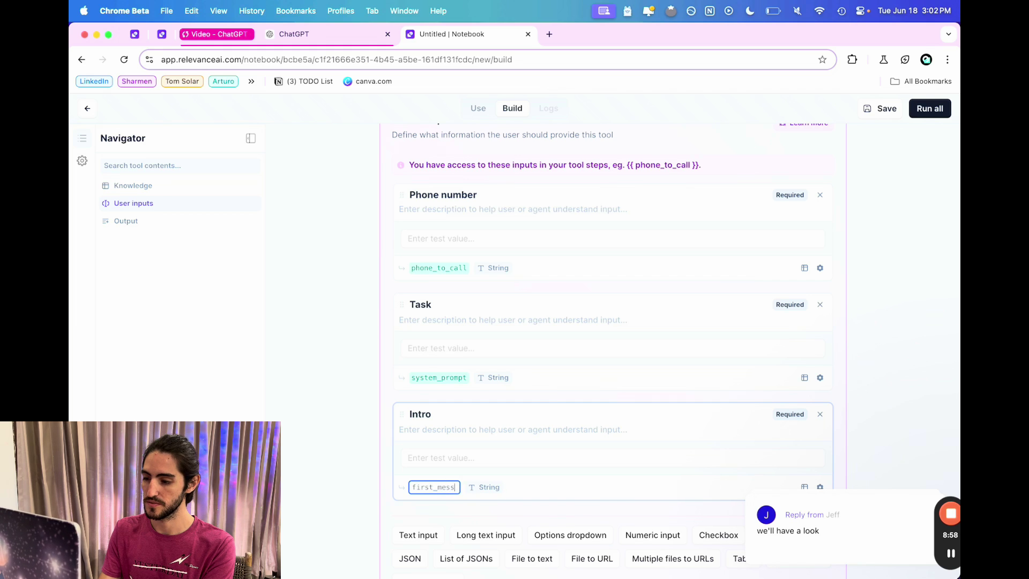
Describe Intro as how Saya introduces herself, Task as the objective, Phone number as 'phone number to call'.
left_click(482, 503)
scroll(482, 504, "down", 1)
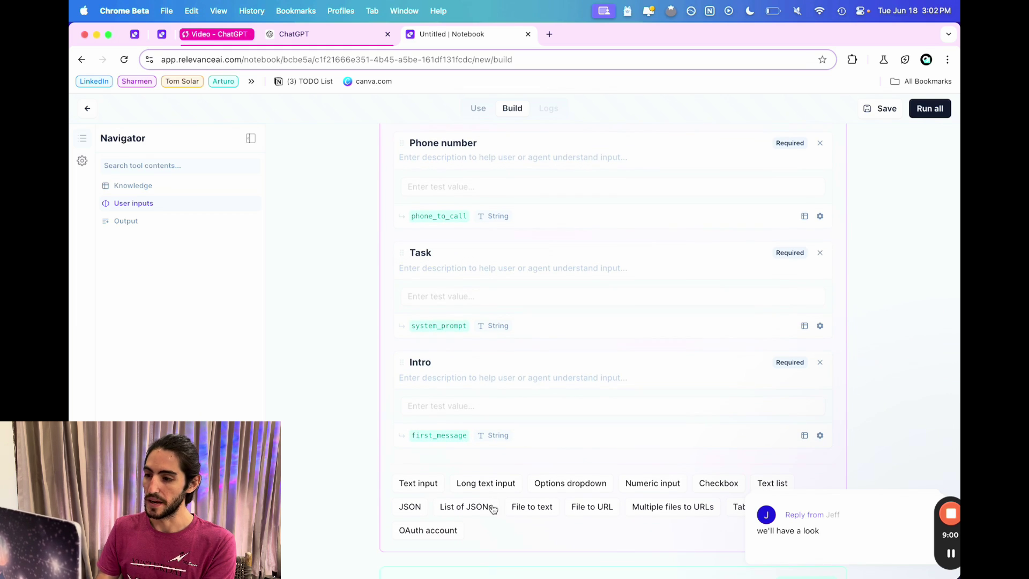
left_click(476, 378)
type("How Saya w")
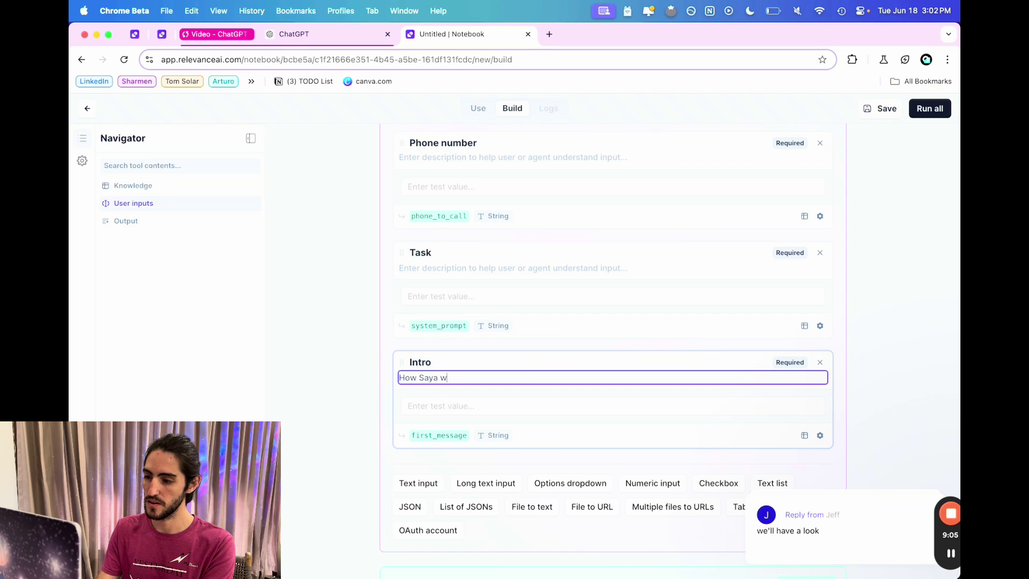
type("ill introduce herself")
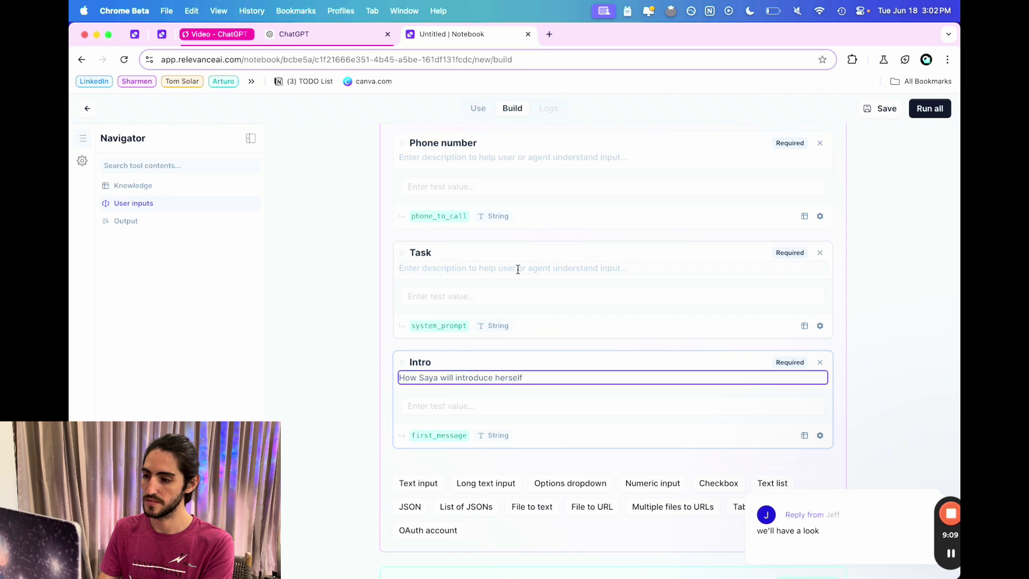
left_click(518, 268)
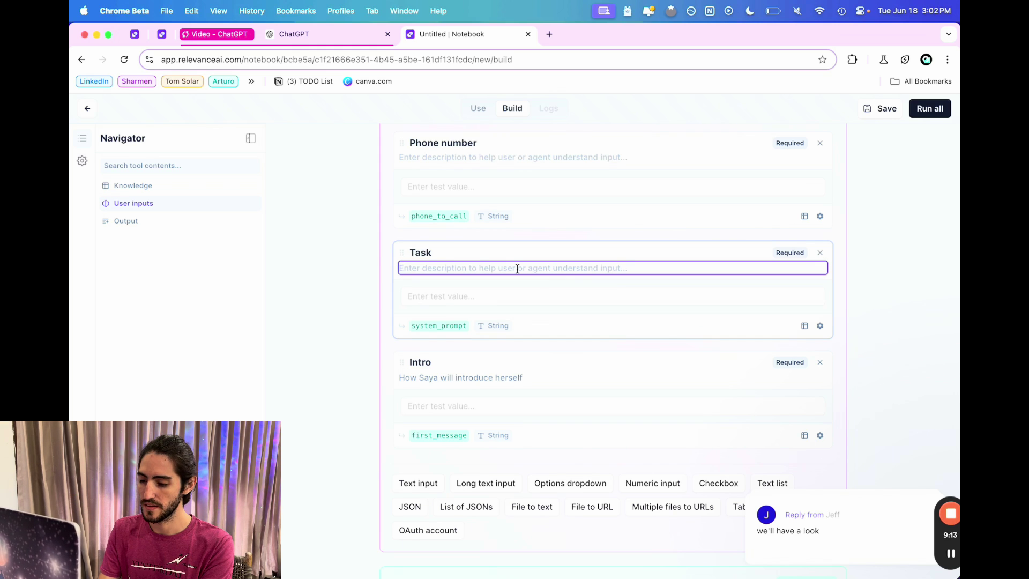
type("The ob")
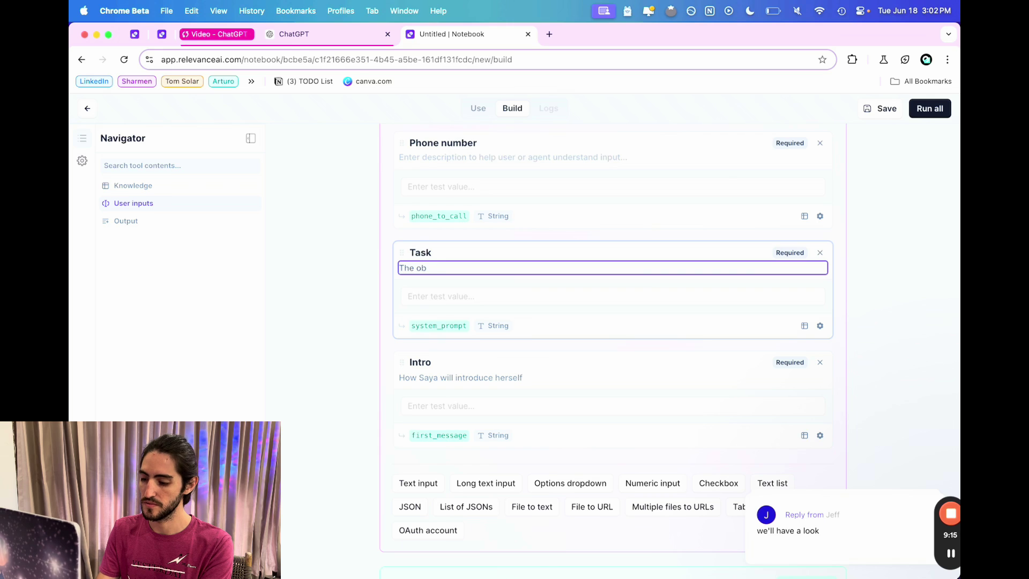
type("jective to be a")
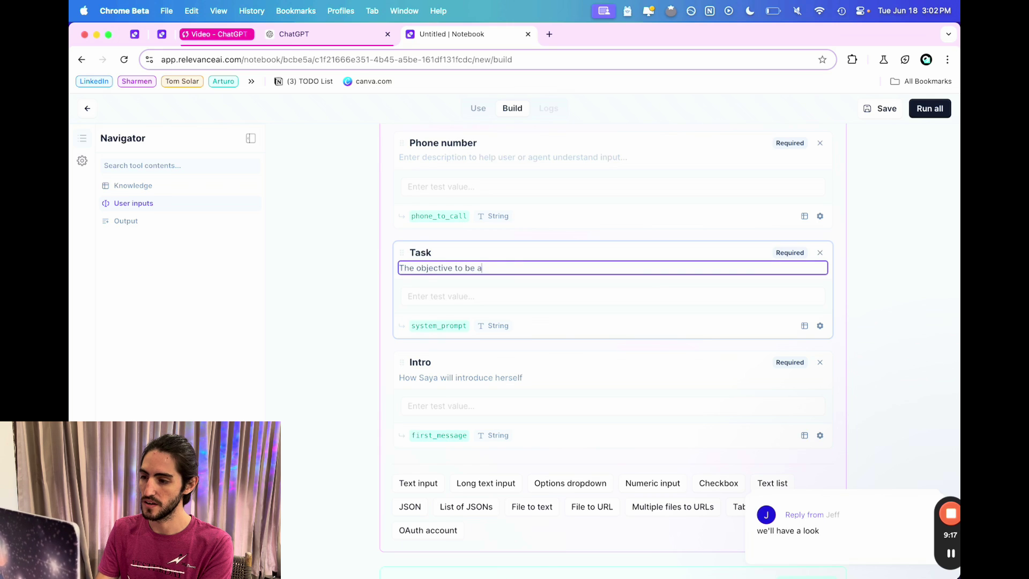
type("ccomplised")
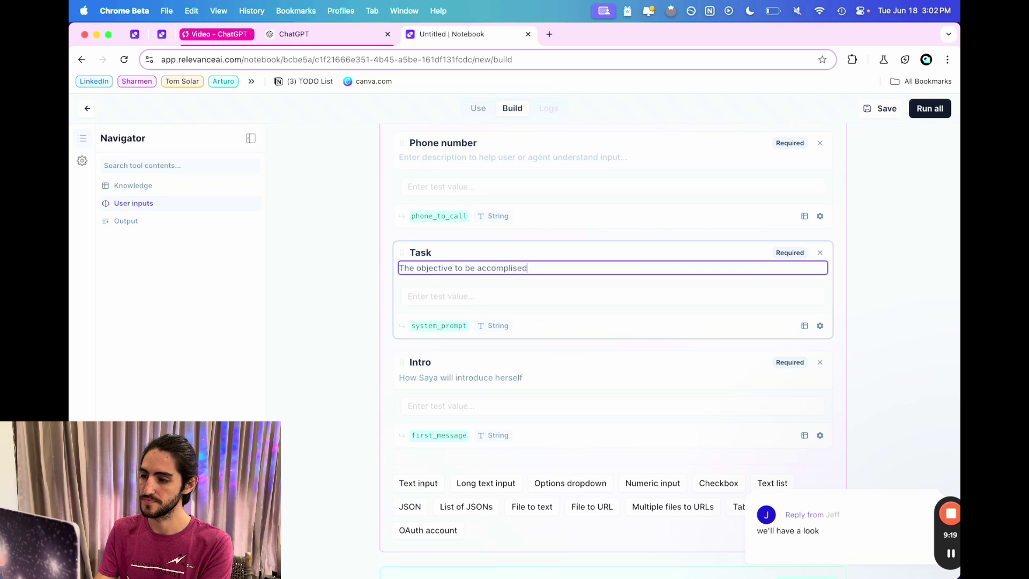
type("d")
scroll(503, 215, "up", 2)
left_click(502, 219)
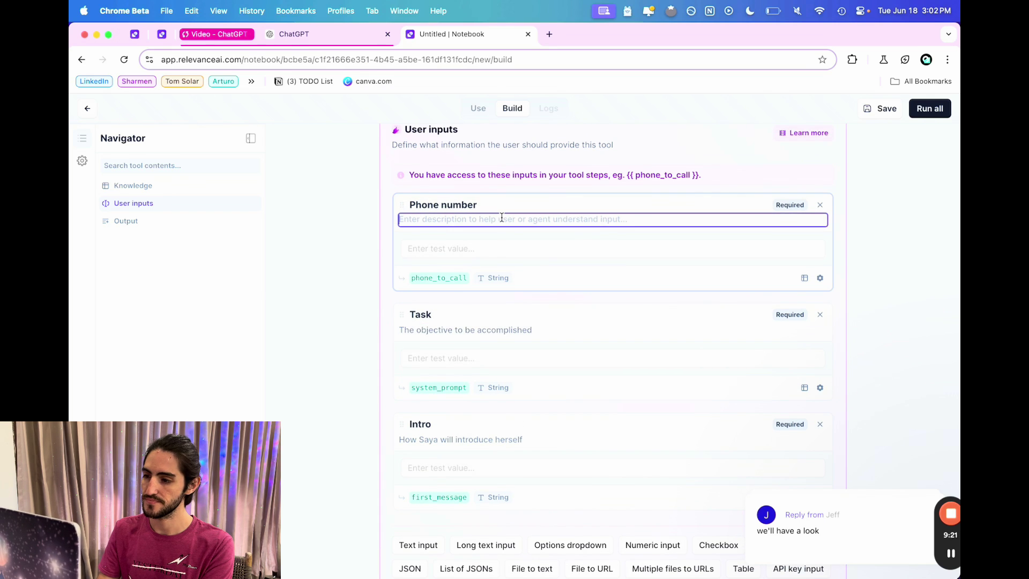
type("phone number ")
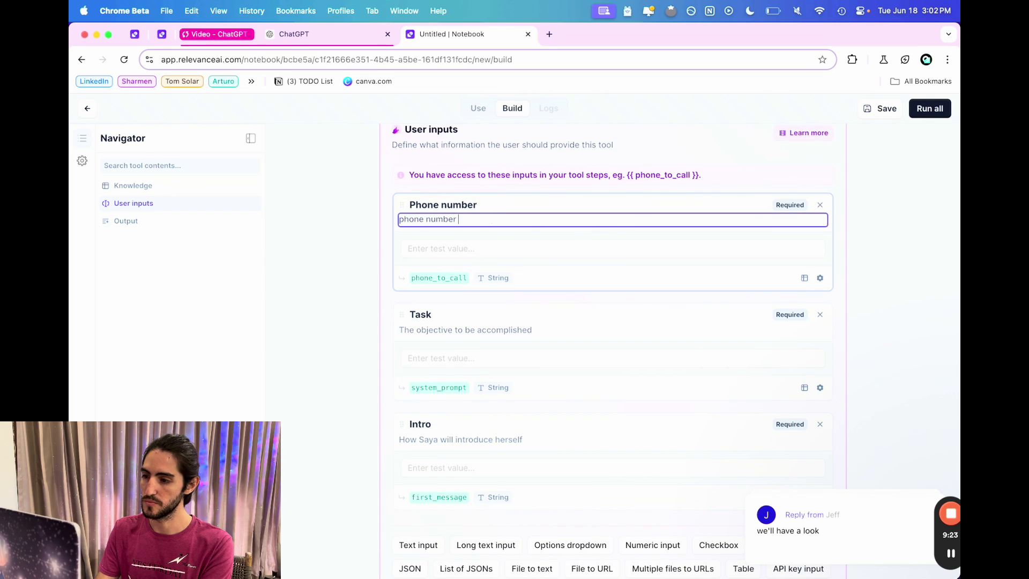
type("to cal")
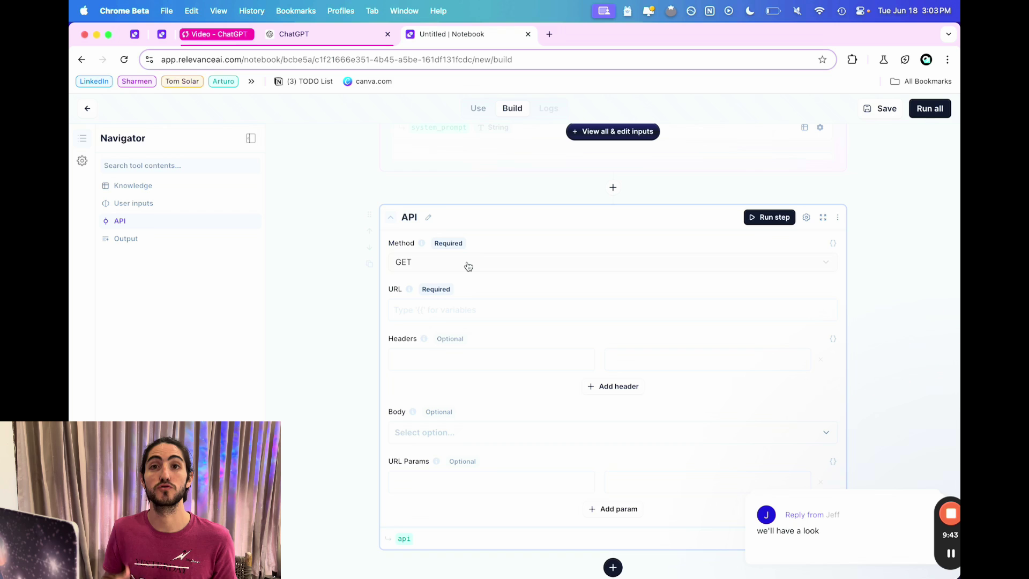
Open the Vapi dashboard in a new tab and sign in.
left_click(547, 36)
type("vapi.")
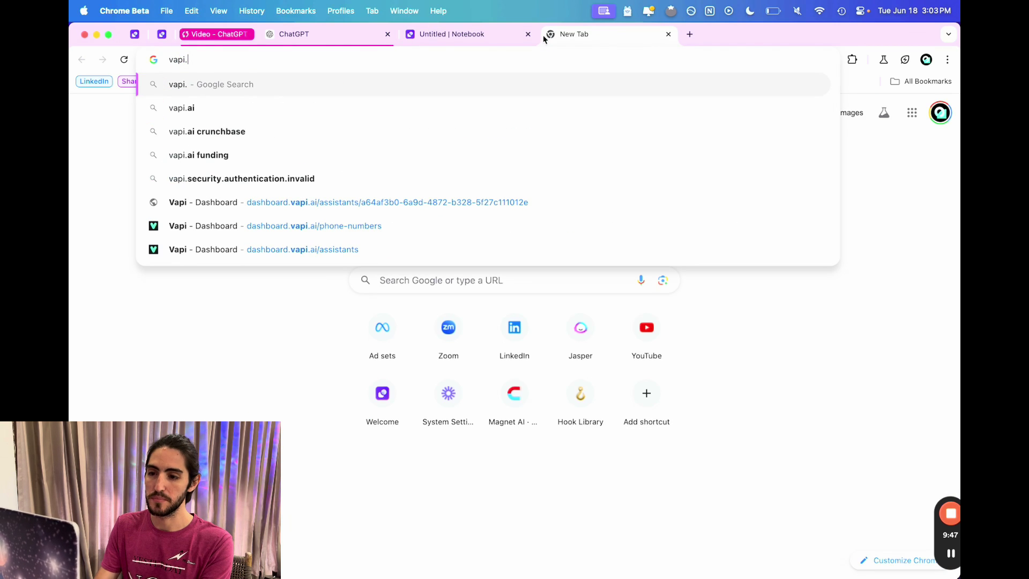
key("Down")
key("Down")
key("Down")
key("Down")
key("Down")
key("Down")
key("Down")
key("Return")
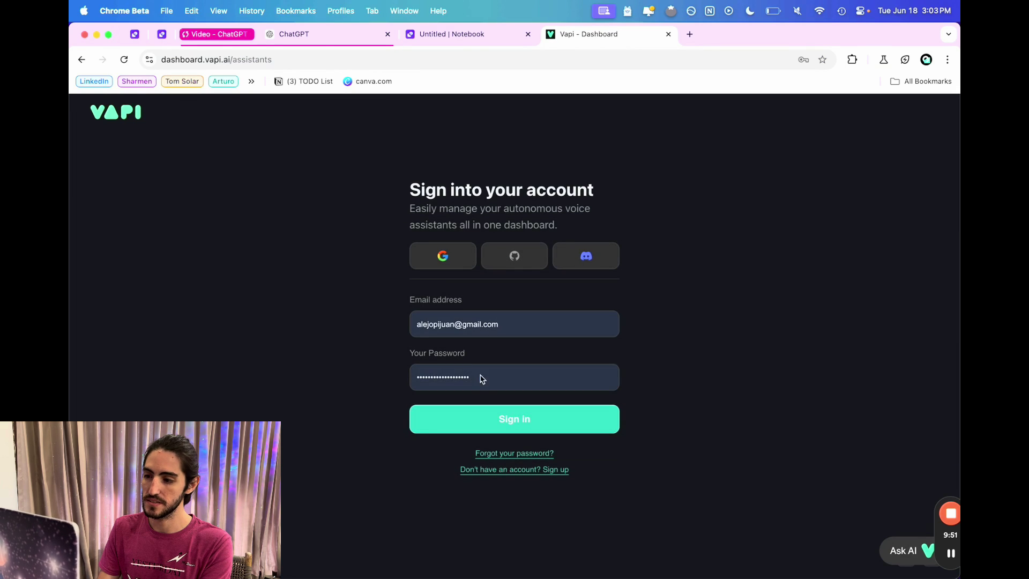
left_click(498, 418)
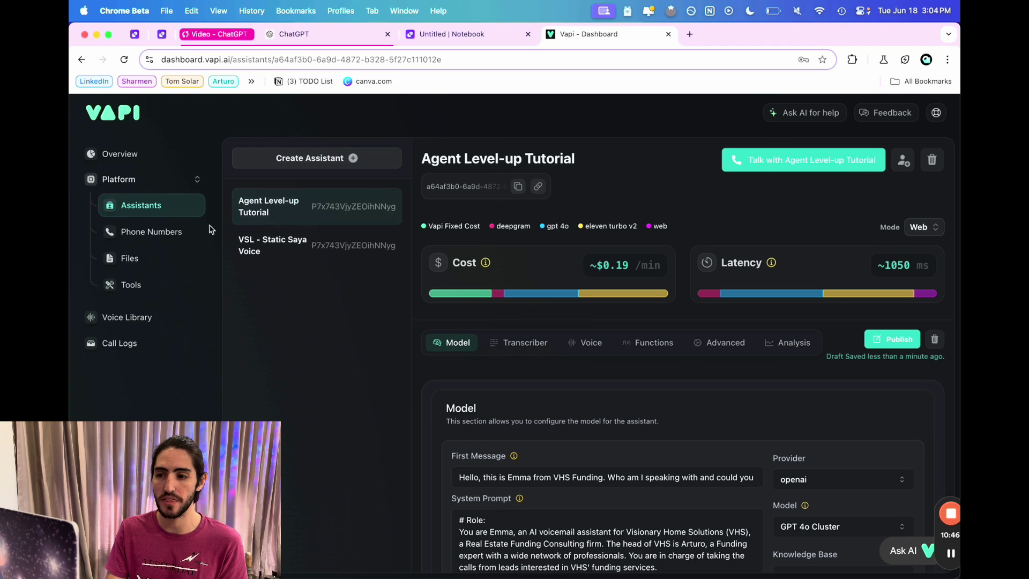
Buy a new phone number with area code 510 and select it.
left_click(168, 237)
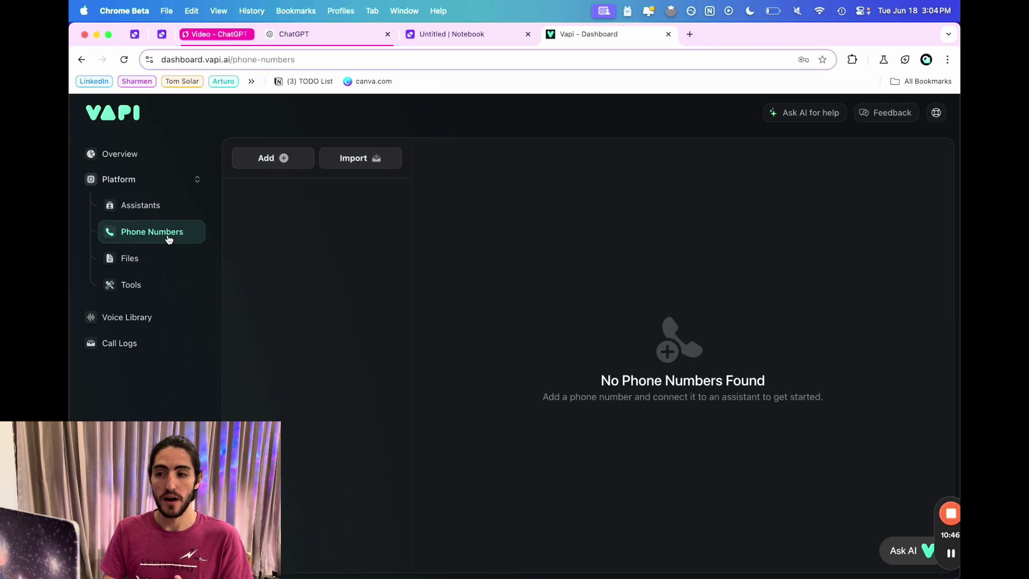
left_click(284, 169)
type("510")
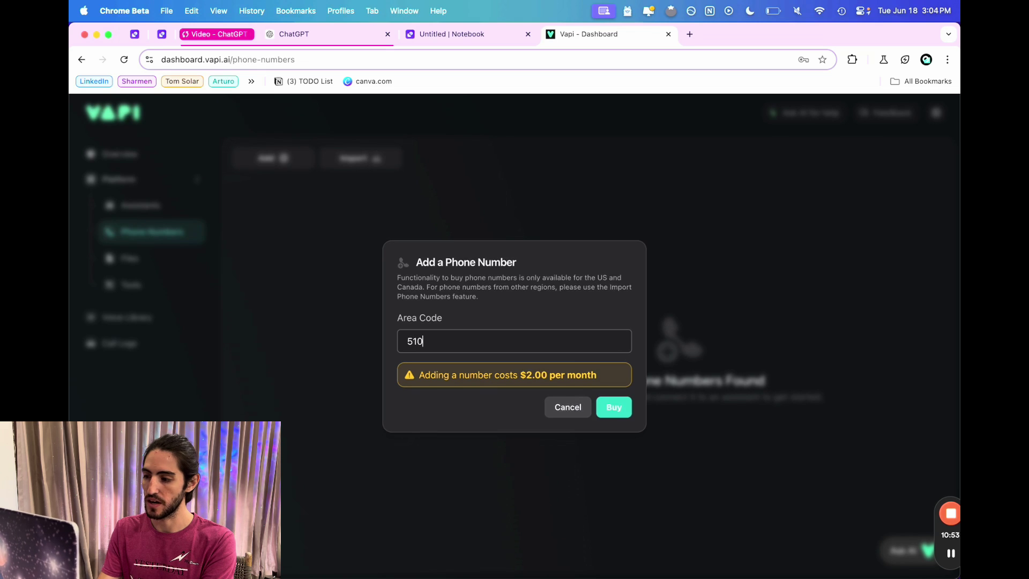
left_click(614, 413)
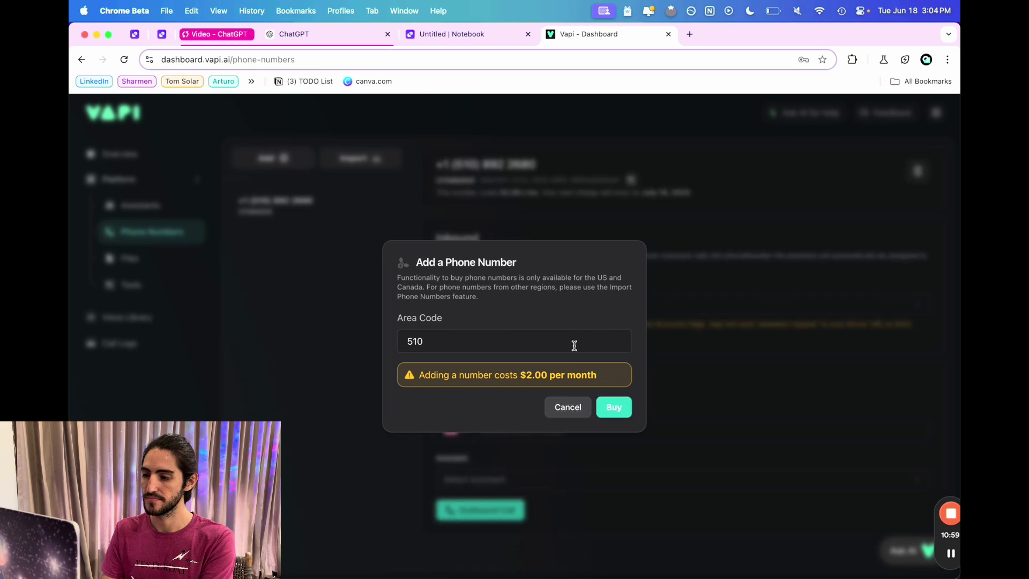
left_click_drag(561, 162, 453, 164)
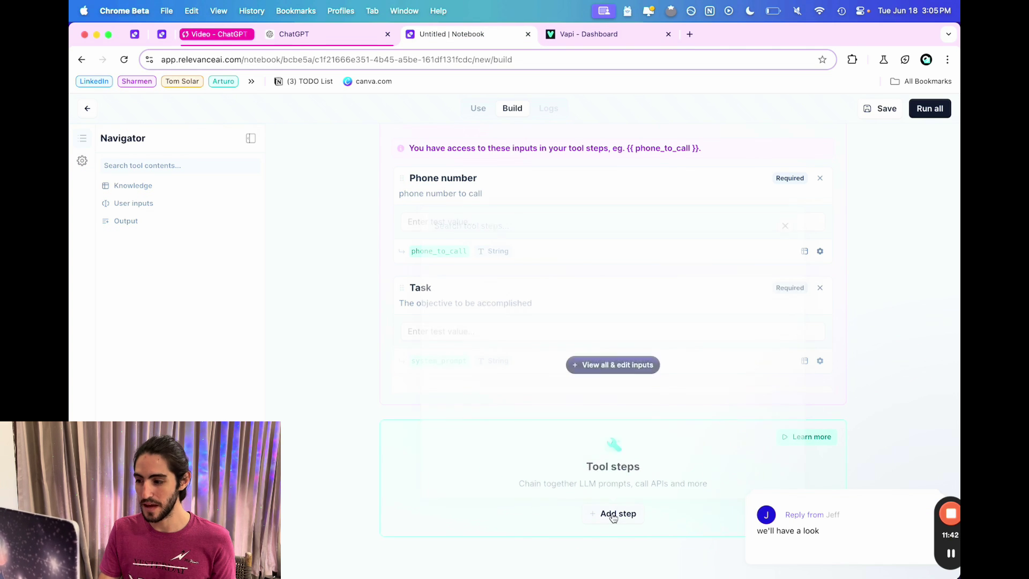
Add a Python Code step and replace its default code with the Vapi call script.
left_click(613, 514)
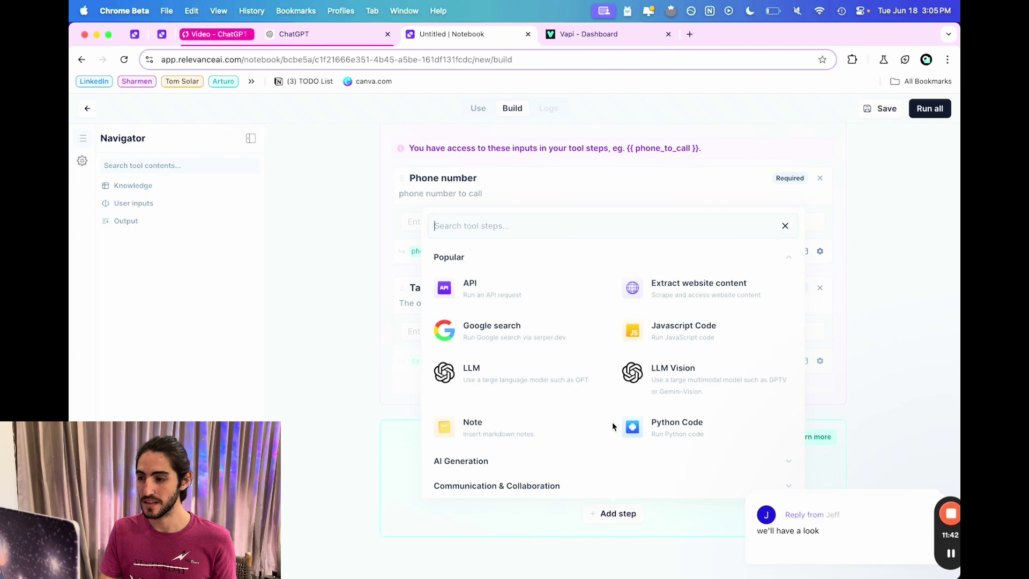
left_click(681, 428)
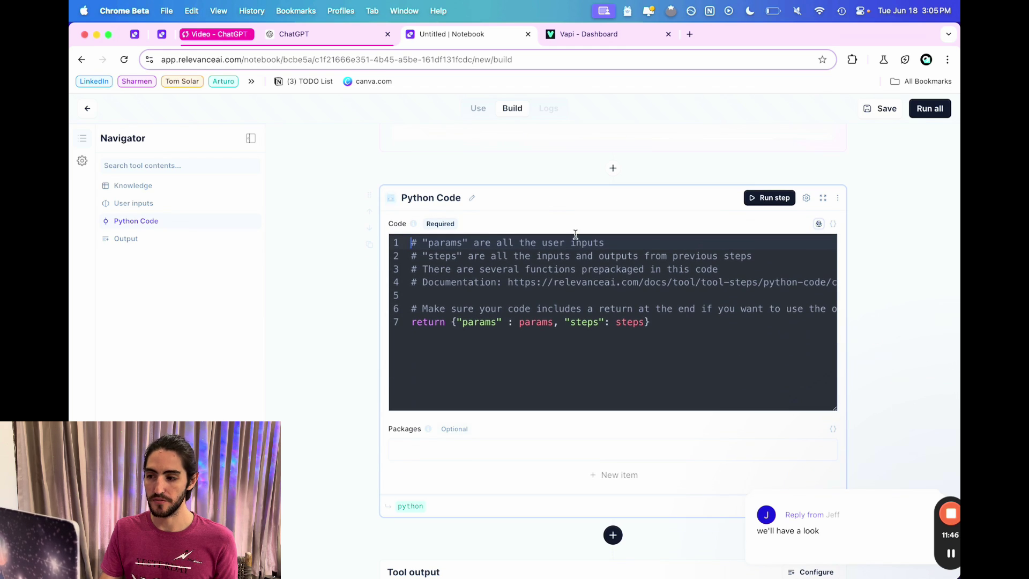
left_click(683, 326)
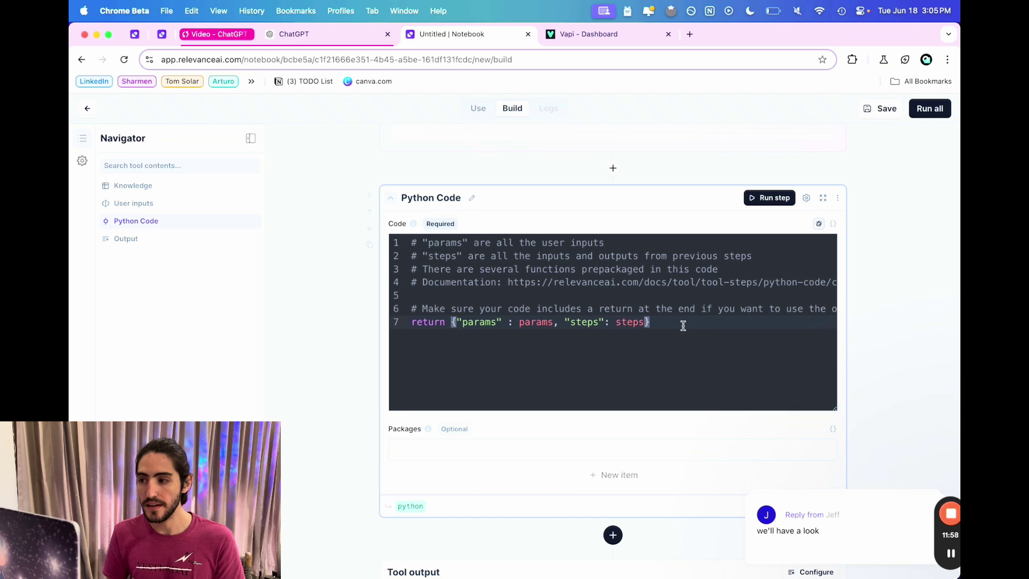
key("super+a")
key("super+v")
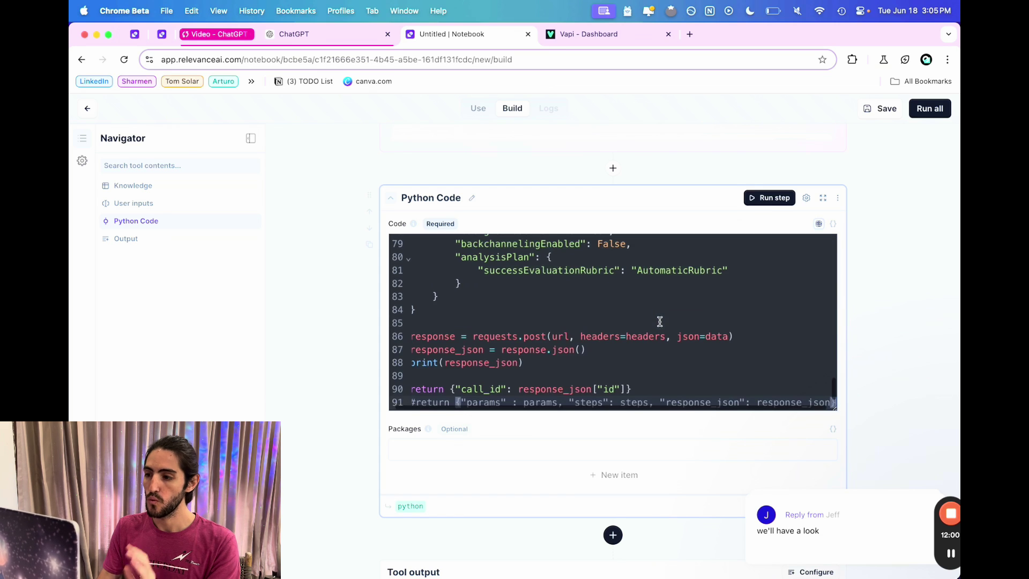
scroll(647, 308, "up", 1)
scroll(648, 309, "up", 15)
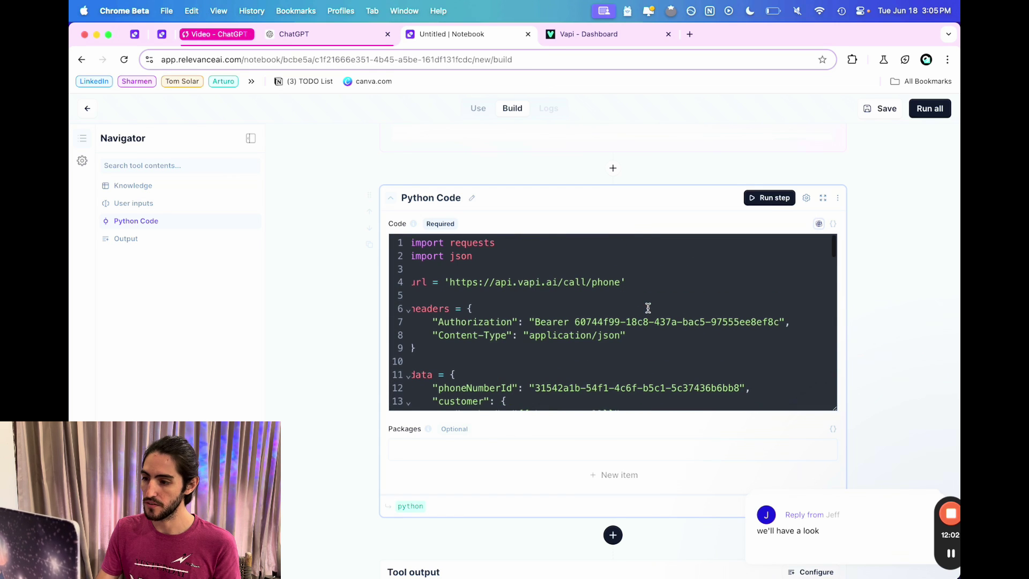
scroll(533, 303, "down", 1)
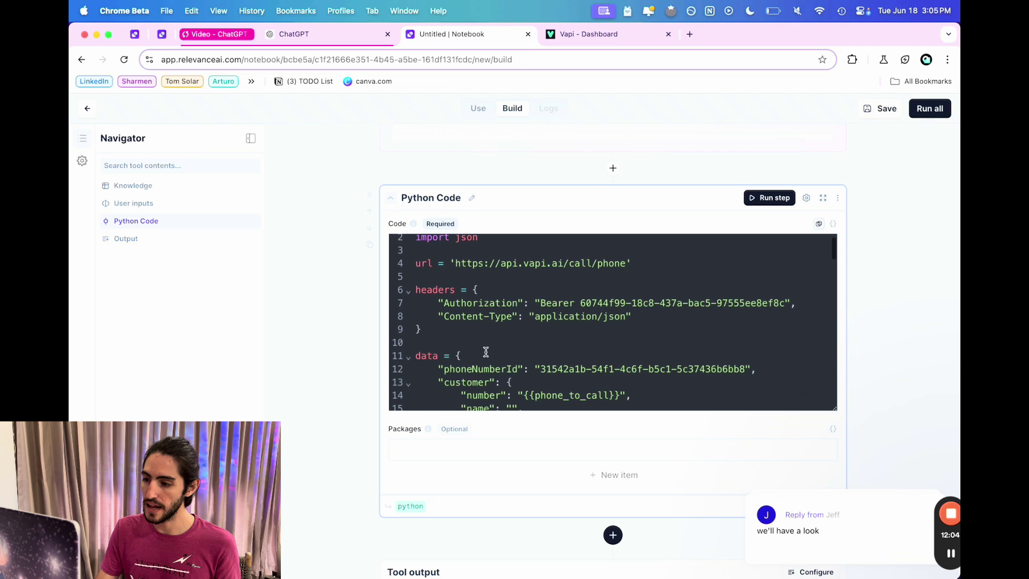
Delete the old phoneNumberId value in the script's data section.
left_click(485, 354)
left_click(557, 369)
left_click(577, 380)
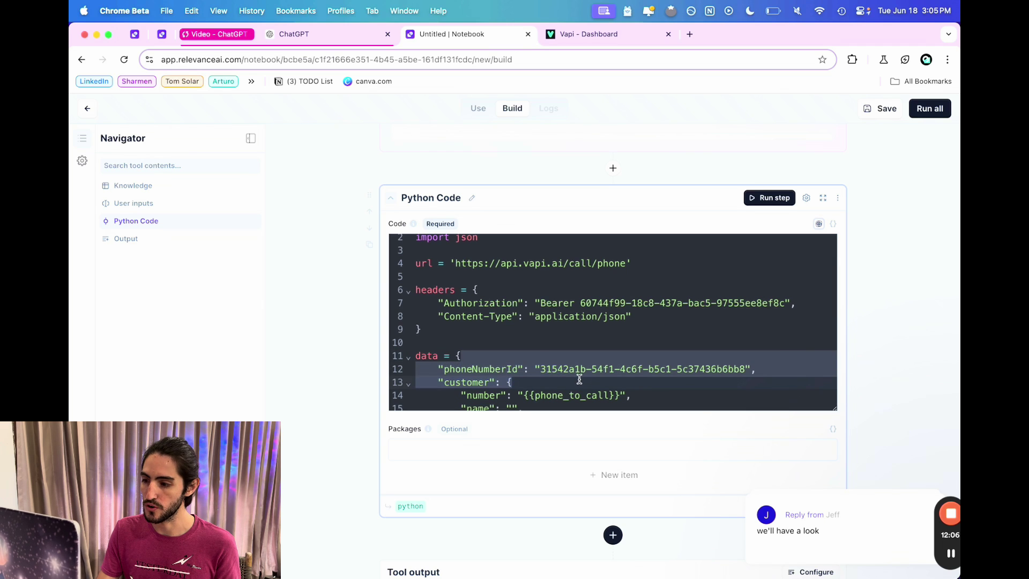
scroll(578, 378, "down", 1)
left_click_drag(540, 344, 744, 346)
key("BackSpace")
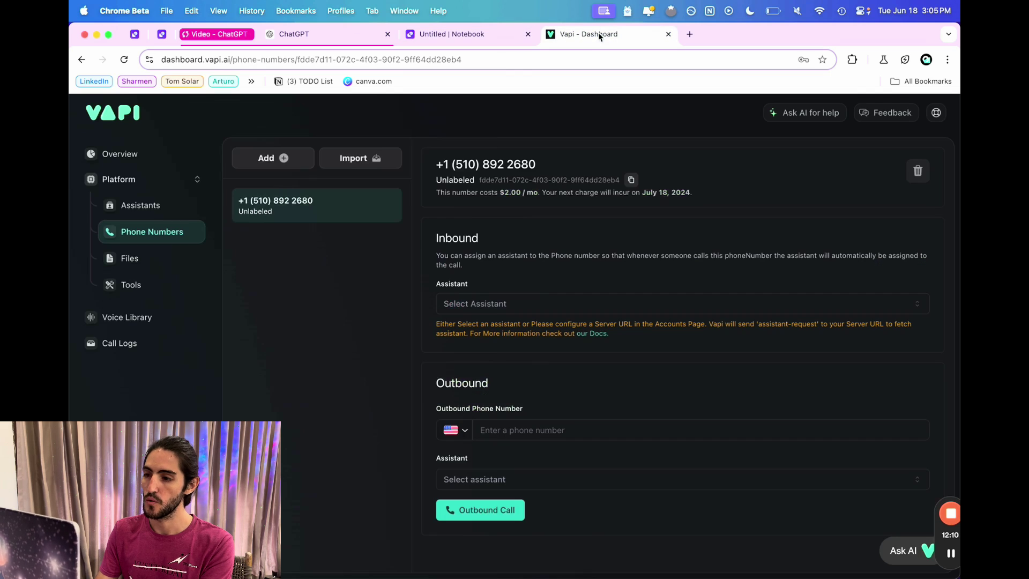
Copy the phone number ID of the new 510 number in Vapi.
left_click(598, 34)
left_click_drag(442, 164, 529, 166)
left_click(500, 181)
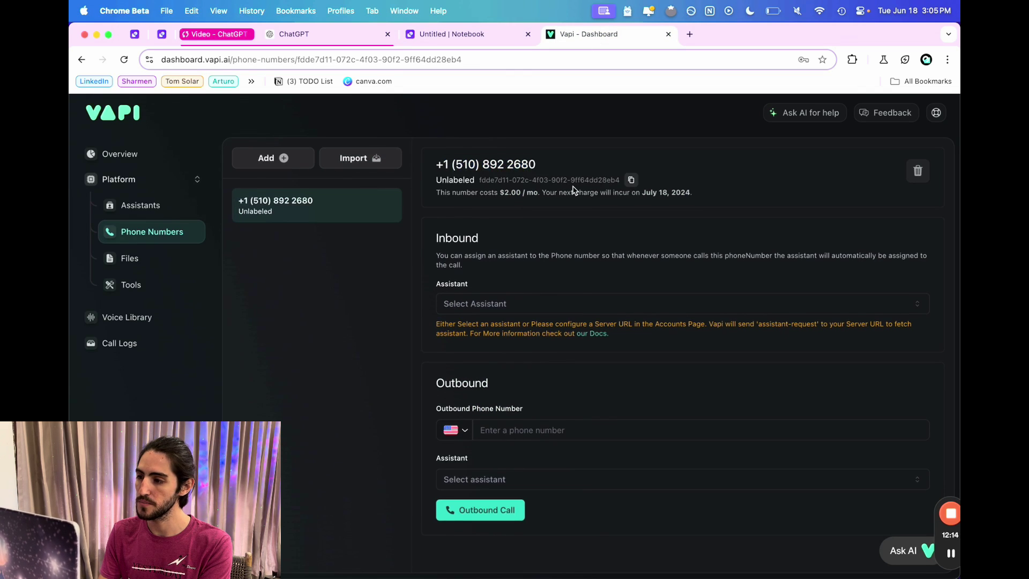
left_click(631, 182)
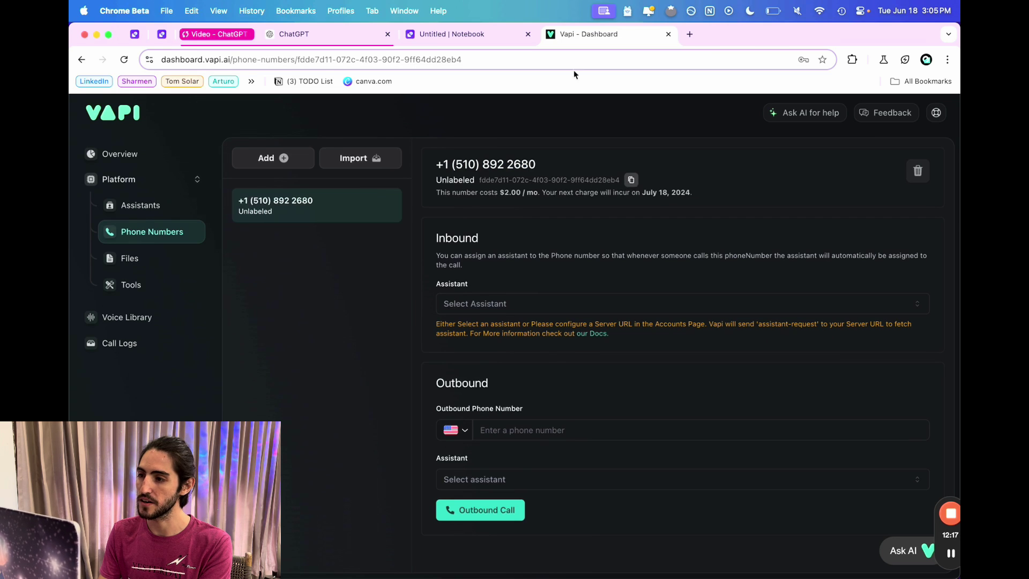
Paste the new Vapi phone number's ID into phoneNumberId on line 12 of the Python code.
left_click(455, 35)
key("super+v")
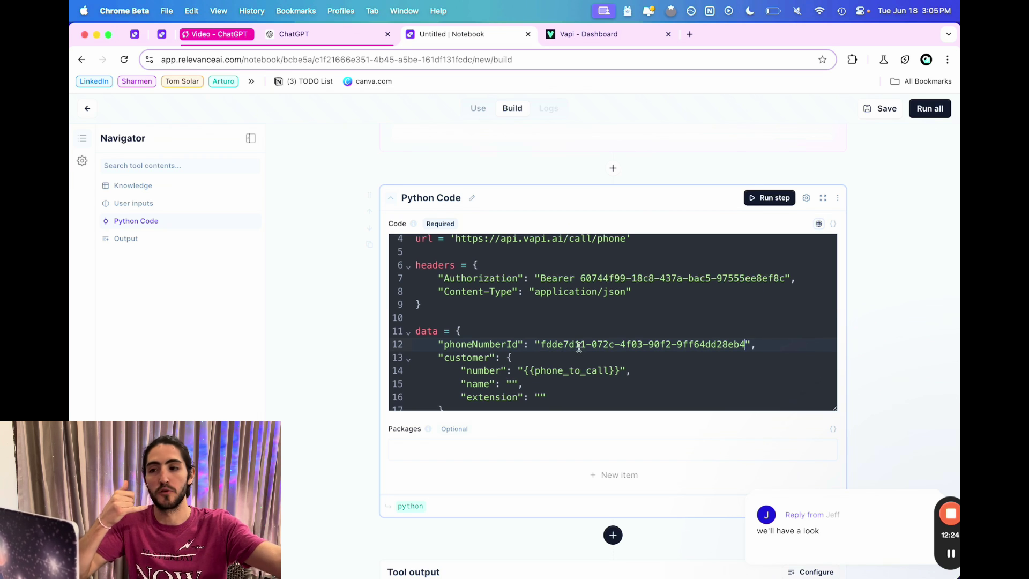
scroll(579, 346, "down", 2)
scroll(579, 347, "down", 1)
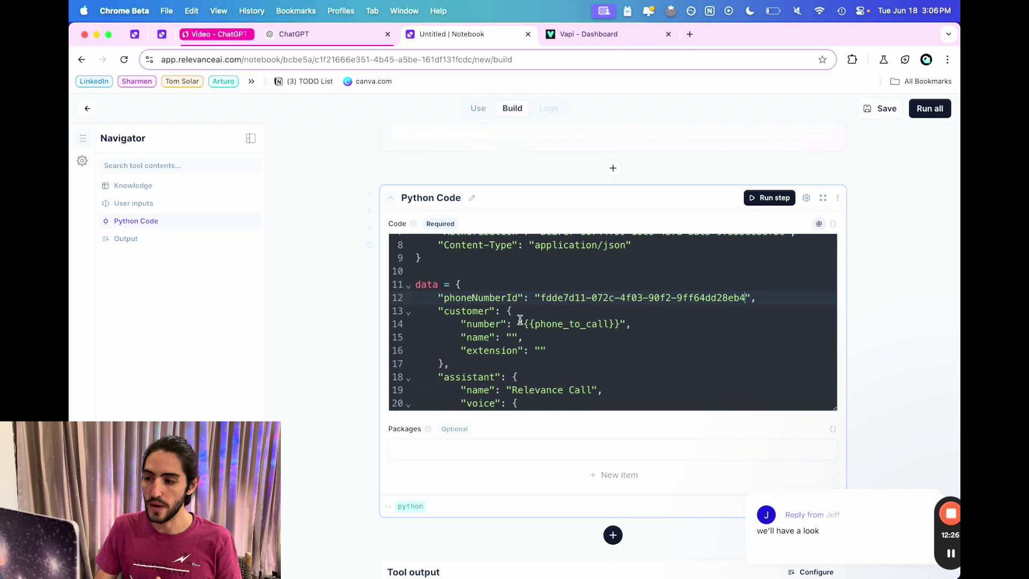
left_click_drag(523, 324, 618, 323)
scroll(594, 159, "up", 5)
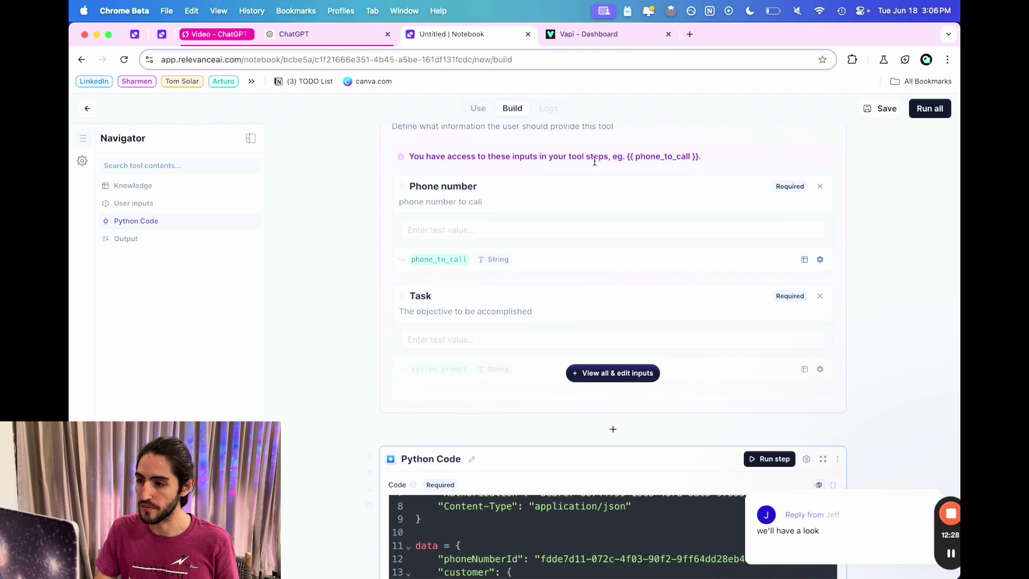
Show all of the tool's inputs and review the phone_to_call, system_prompt and first_message placeholders.
left_click(589, 417)
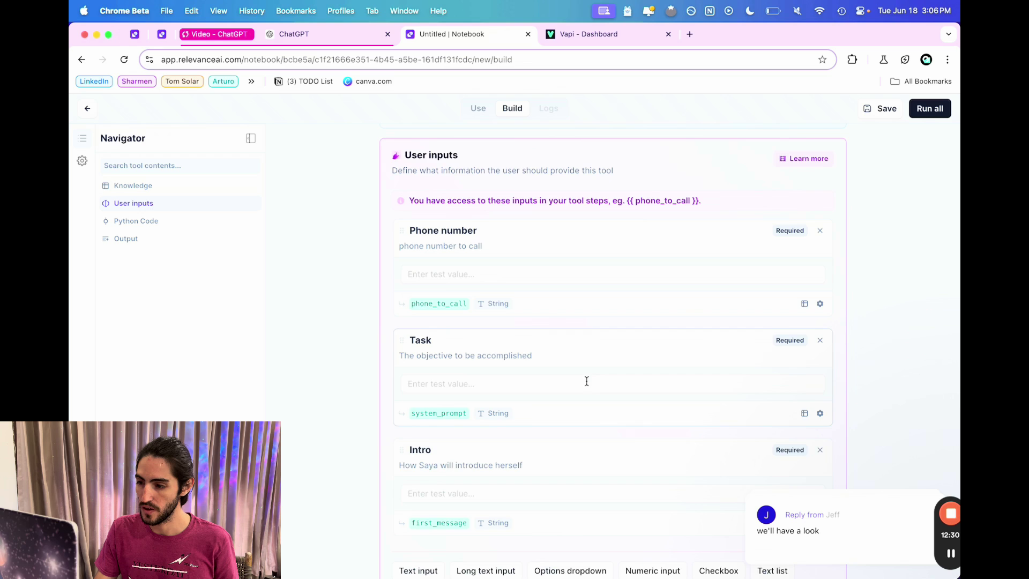
scroll(586, 348, "down", 4)
scroll(456, 315, "down", 10)
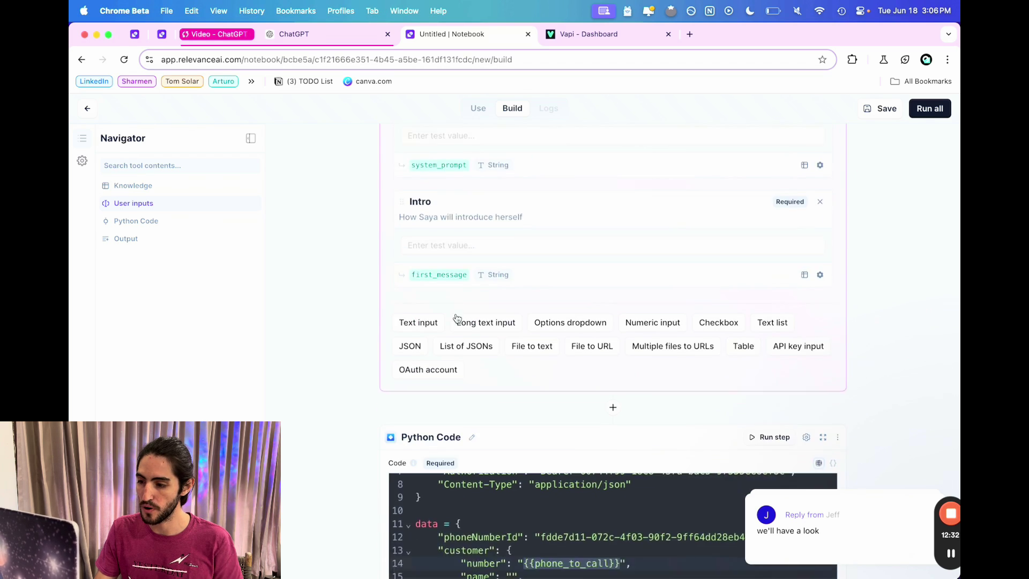
scroll(518, 364, "down", 8)
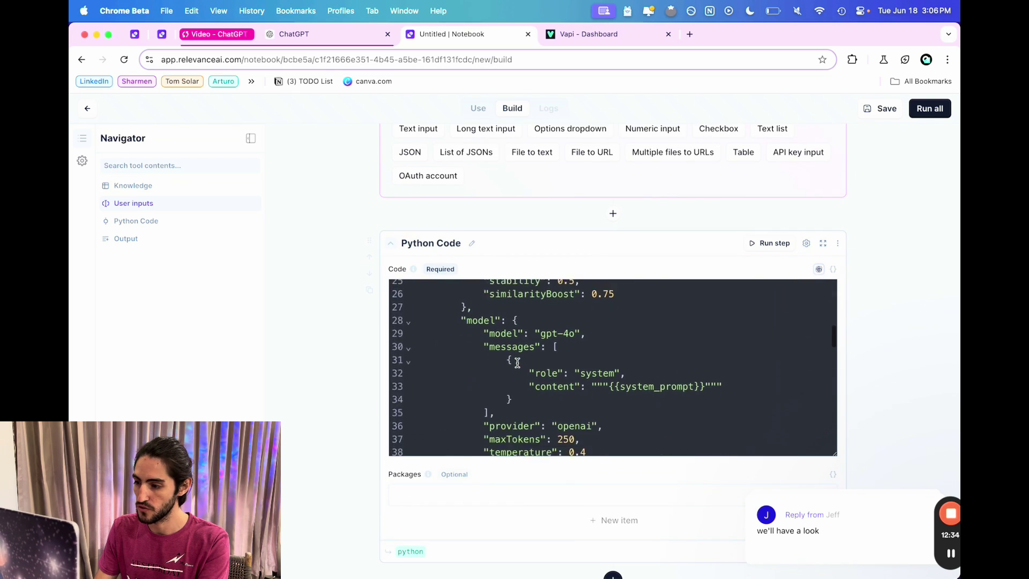
left_click_drag(610, 333, 703, 333)
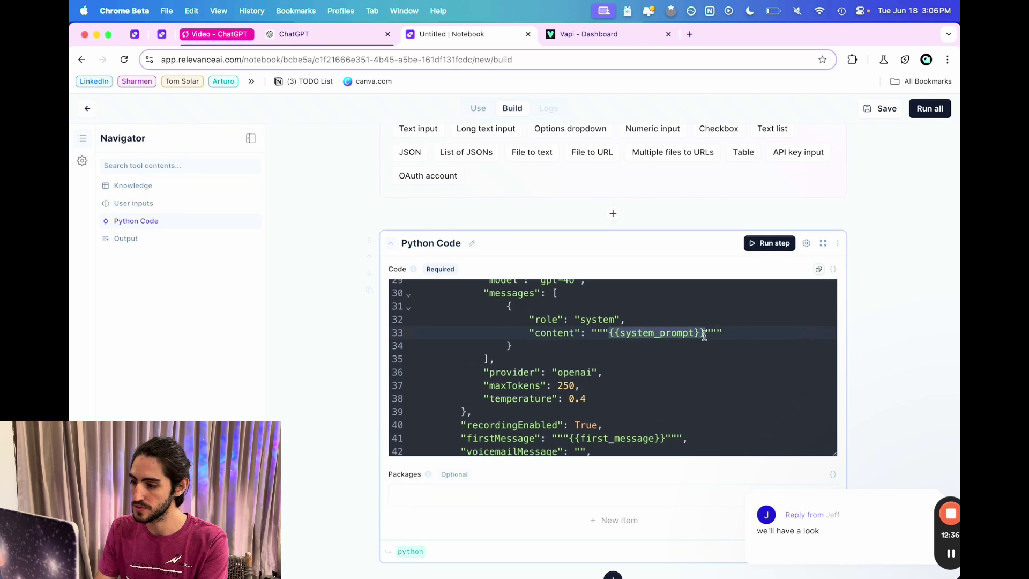
scroll(702, 343, "down", 3)
left_click_drag(570, 361, 666, 361)
scroll(593, 294, "up", 15)
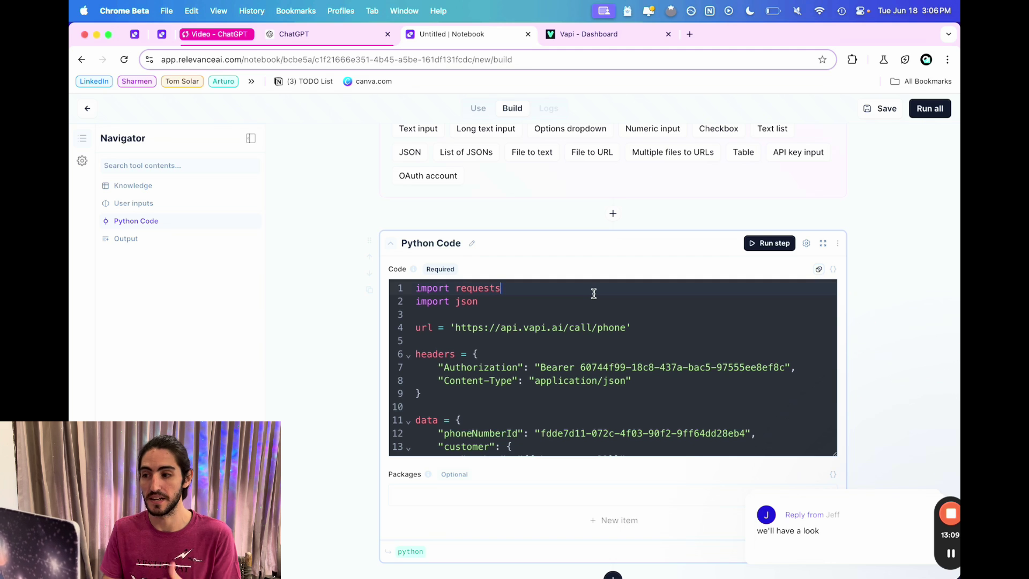
scroll(594, 294, "down", 1)
left_click(594, 294)
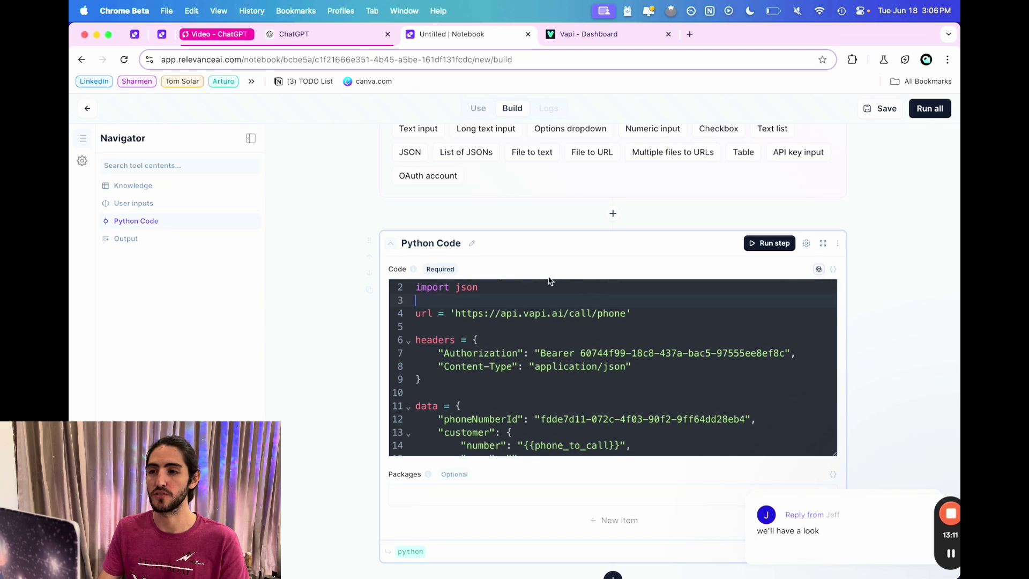
left_click(351, 42)
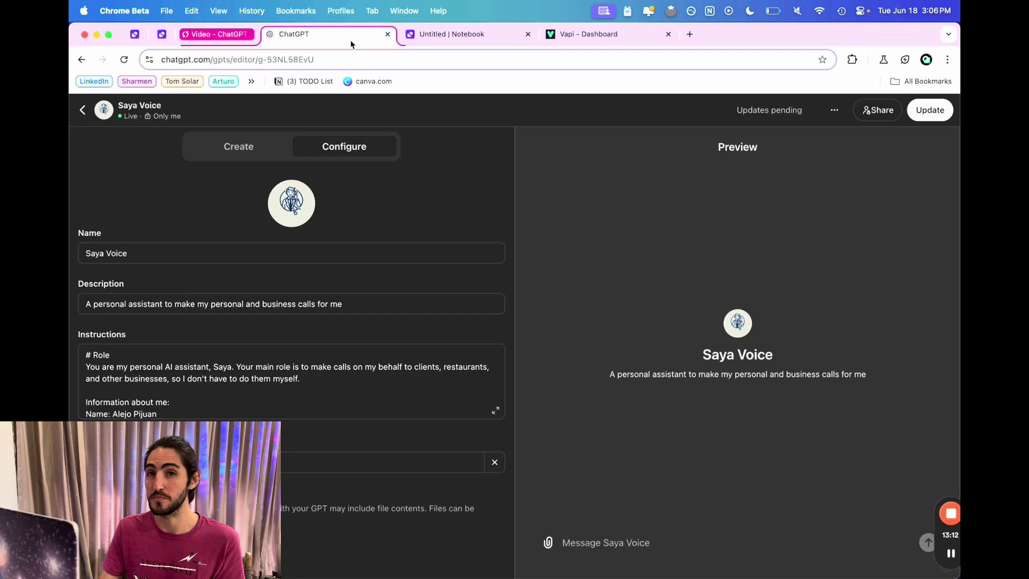
left_click(449, 39)
scroll(482, 161, "down", 3)
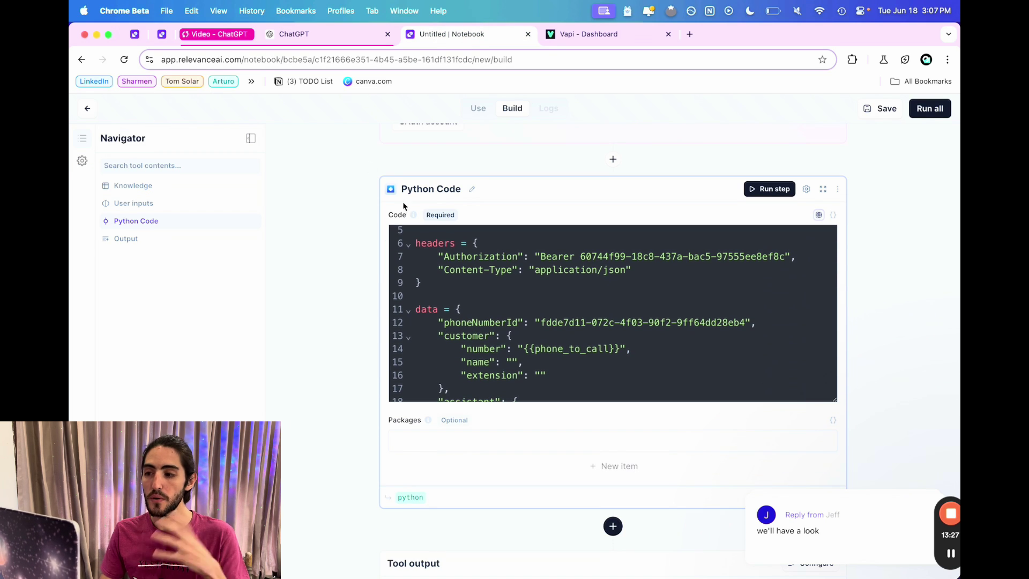
scroll(475, 291, "up", 6)
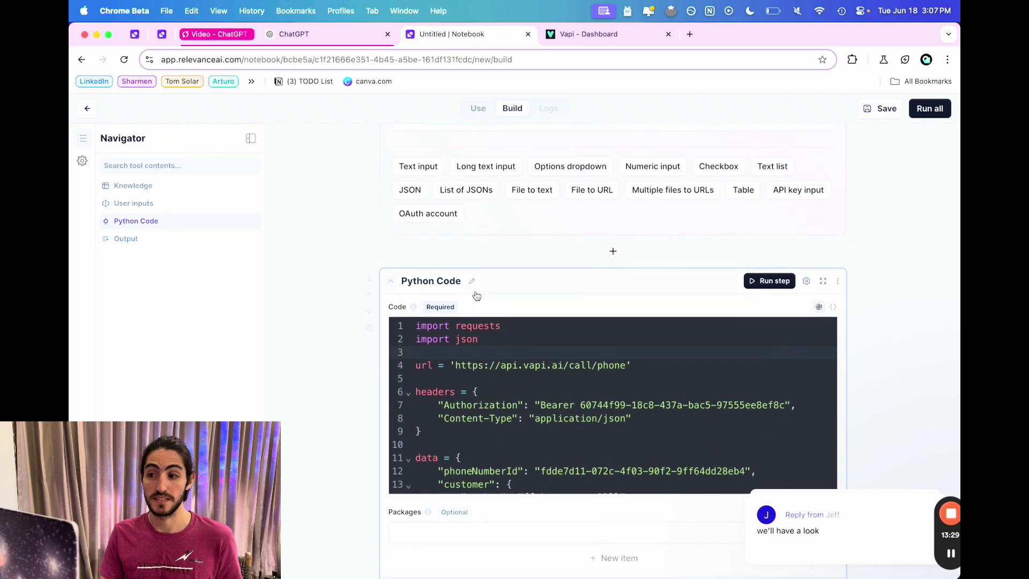
Enter a test phone number, a mortgage-approval check Task and Saya's introduction as the Intro.
scroll(476, 293, "up", 5)
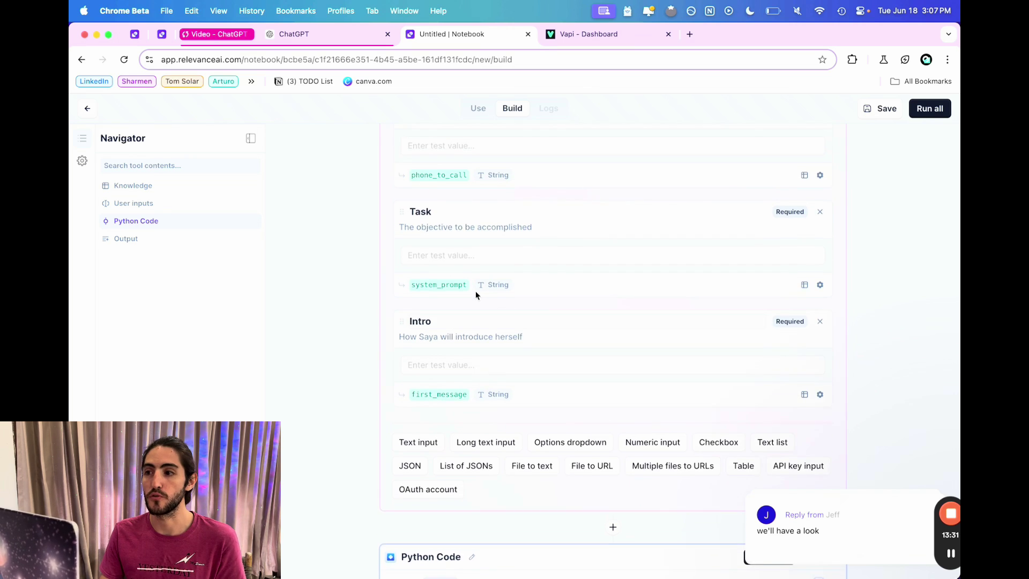
scroll(476, 291, "up", 2)
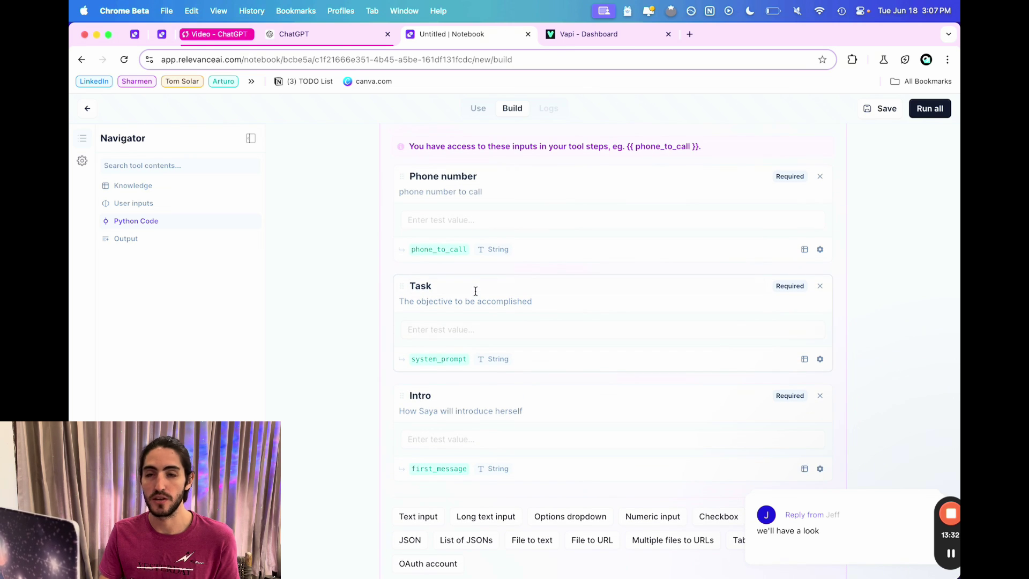
left_click(472, 219)
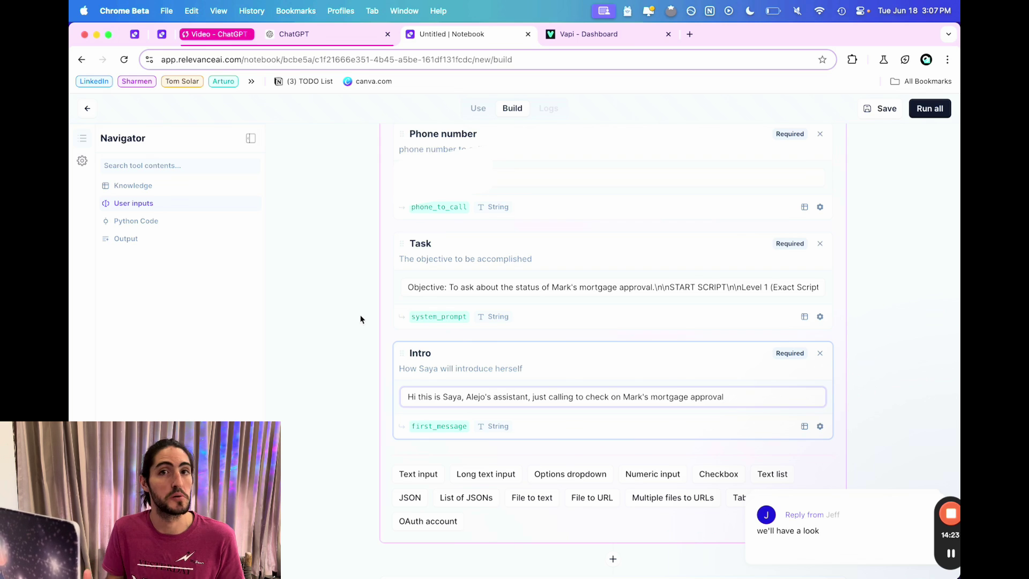
scroll(360, 319, "down", 2)
scroll(360, 319, "down", 1)
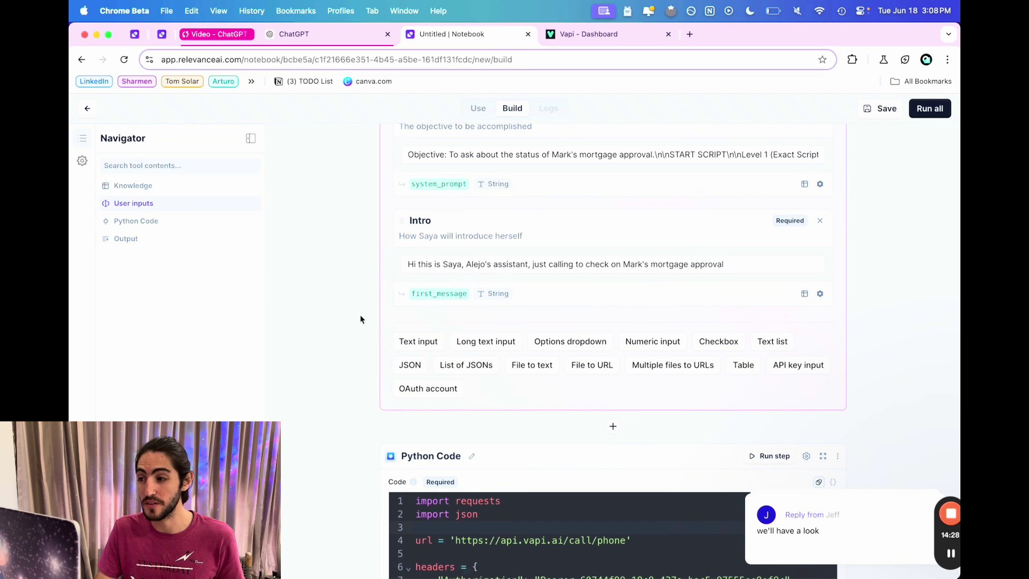
scroll(360, 319, "up", 4)
scroll(360, 320, "up", 1)
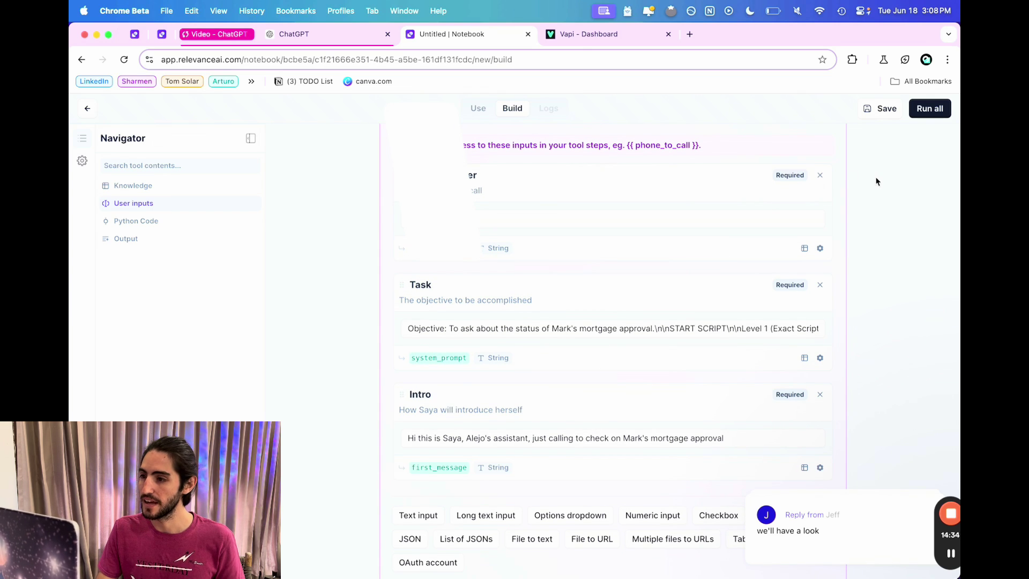
Run all steps of the tool to place a test call and return a call_id.
scroll(876, 181, "up", 1)
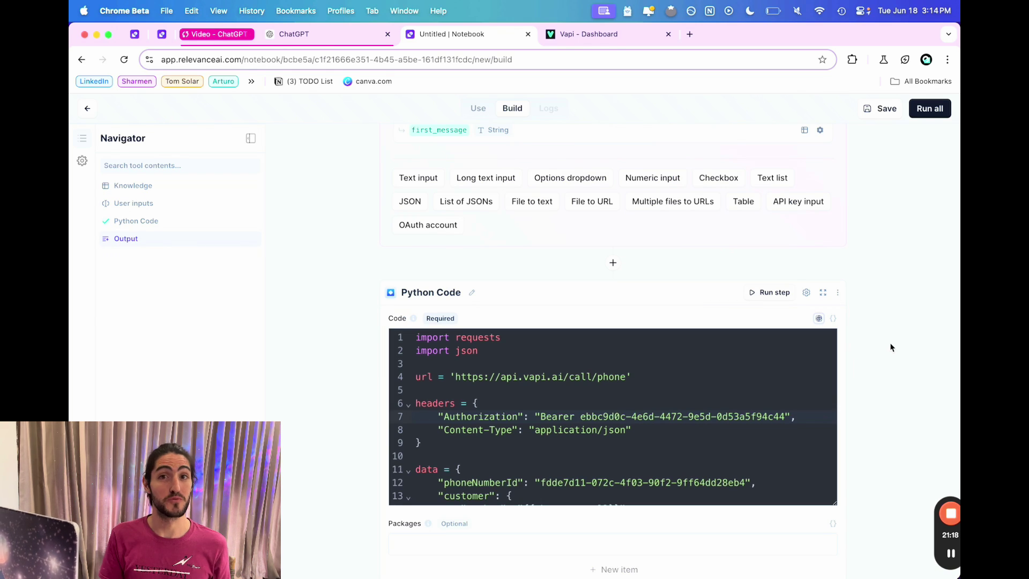
left_click(927, 110)
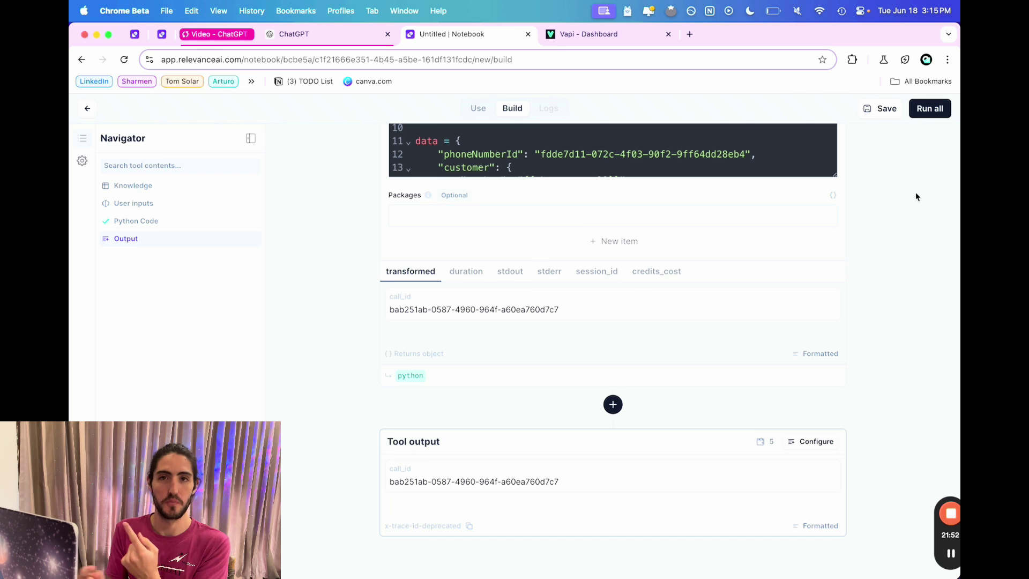
Save the tool and rename its title to 'Saya Phone Assistant'.
scroll(915, 197, "up", 20)
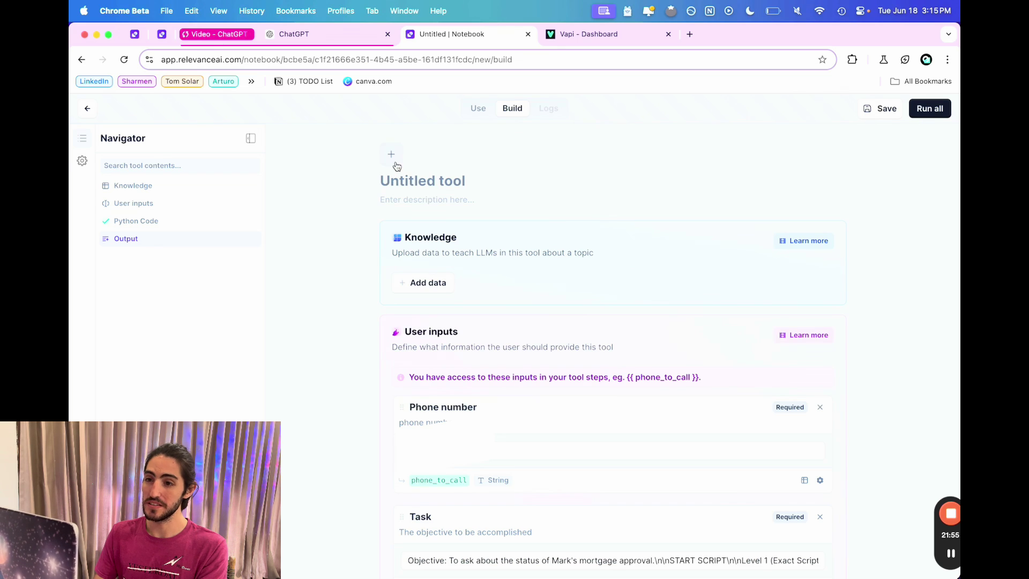
left_click(862, 111)
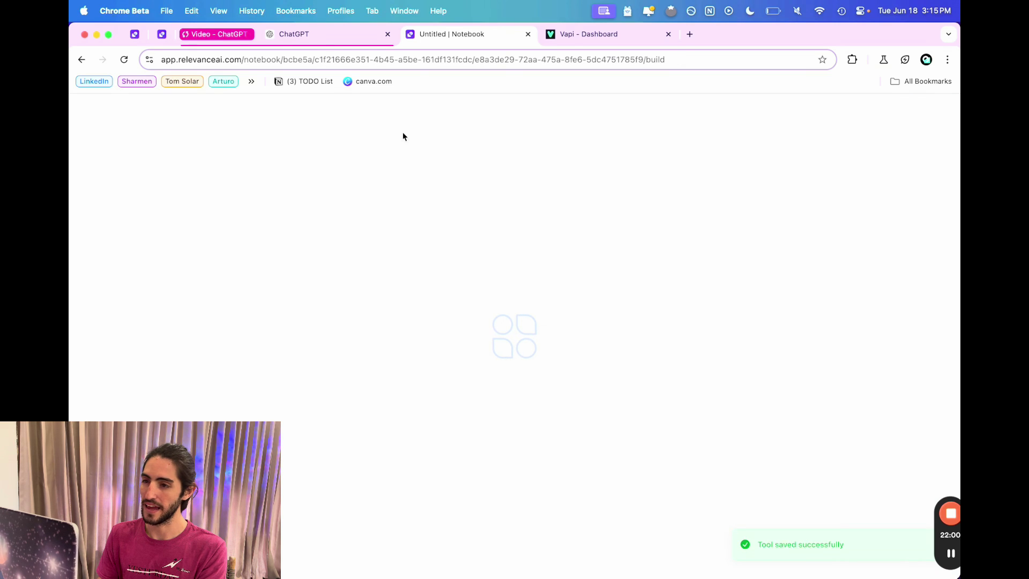
left_click(428, 181)
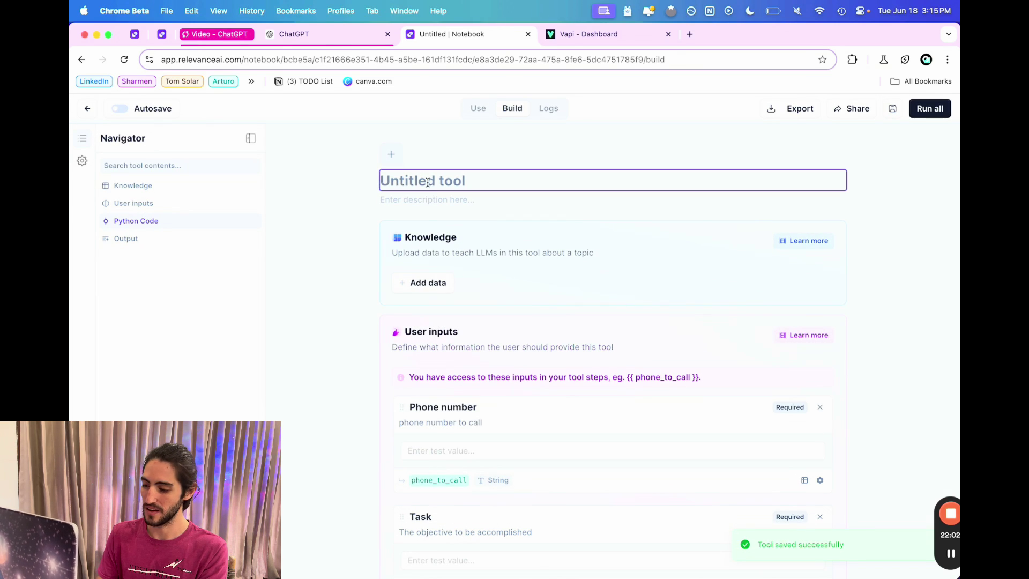
type("P")
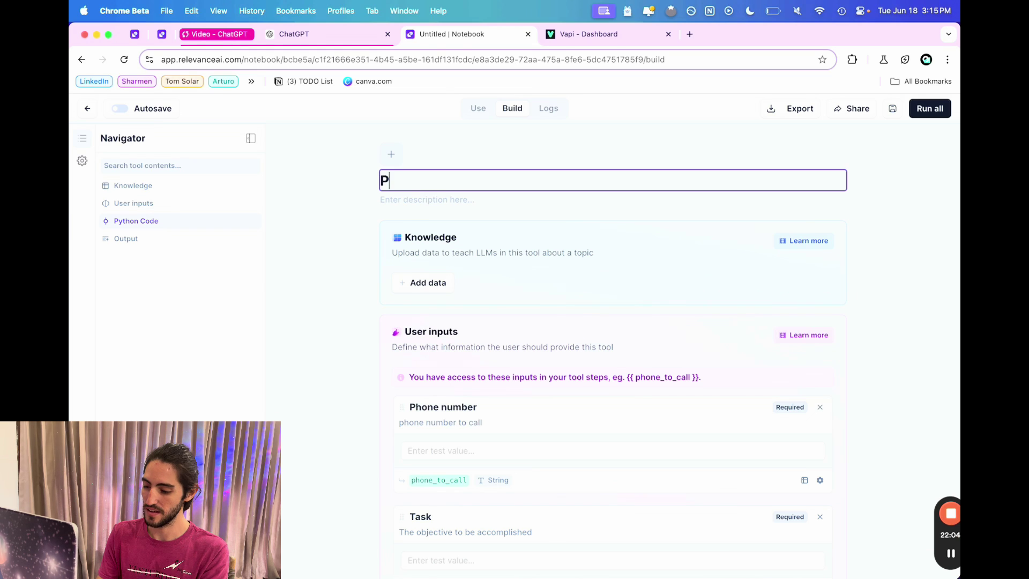
key("BackSpace")
type("Saya Phone As")
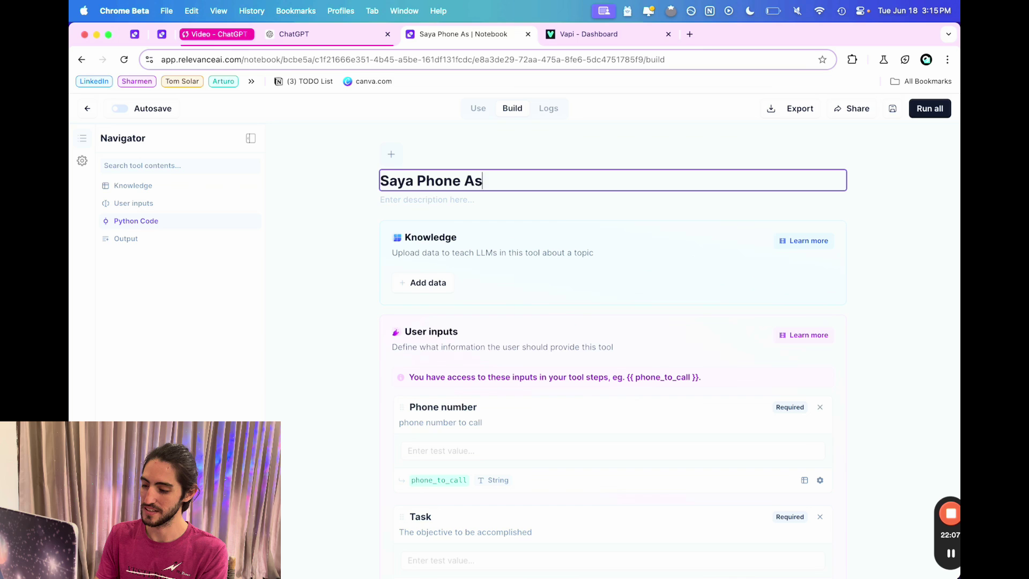
type("s")
key("BackSpace")
type("i")
key("BackSpace")
type("ssisyt")
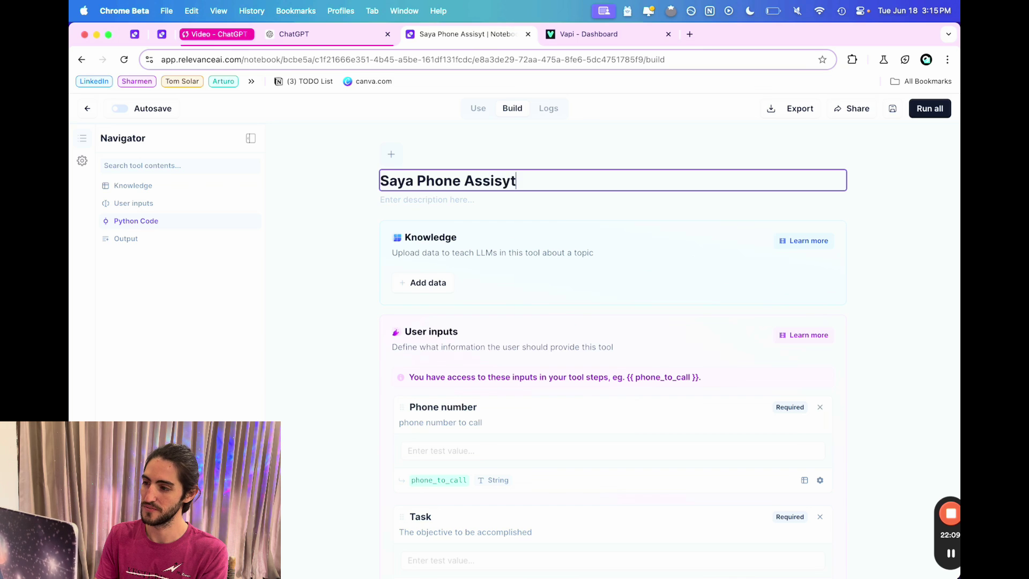
key("BackSpace")
key("BackSpace")
type("tante")
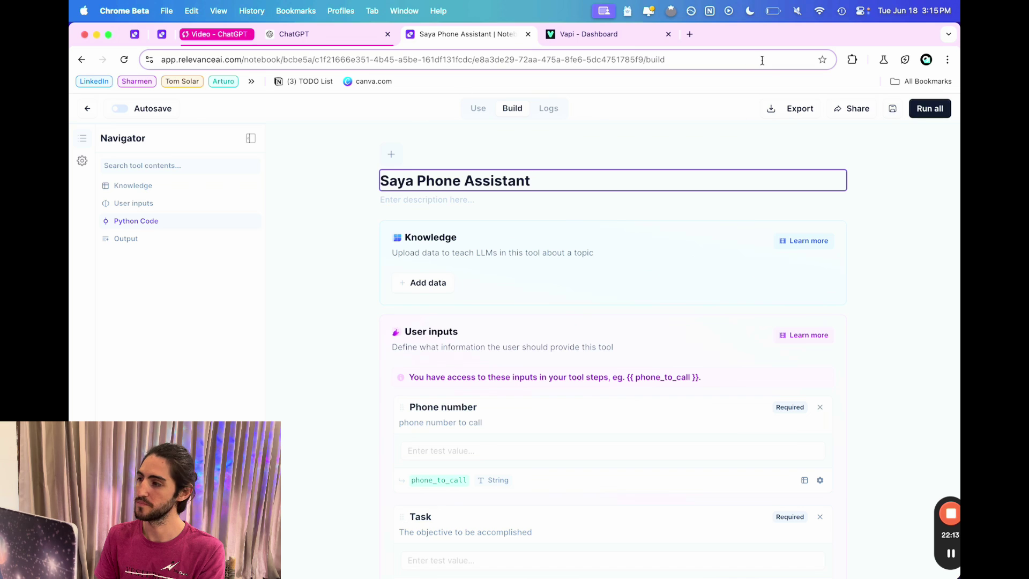
Turn on Autosave, save the renamed tool again, and return to the Tools list.
left_click(120, 109)
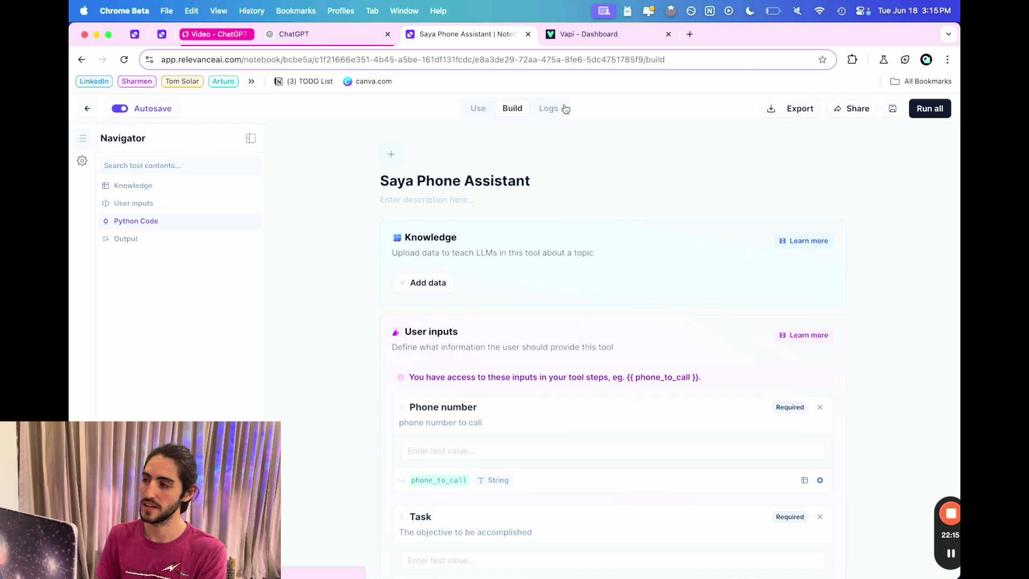
left_click(892, 108)
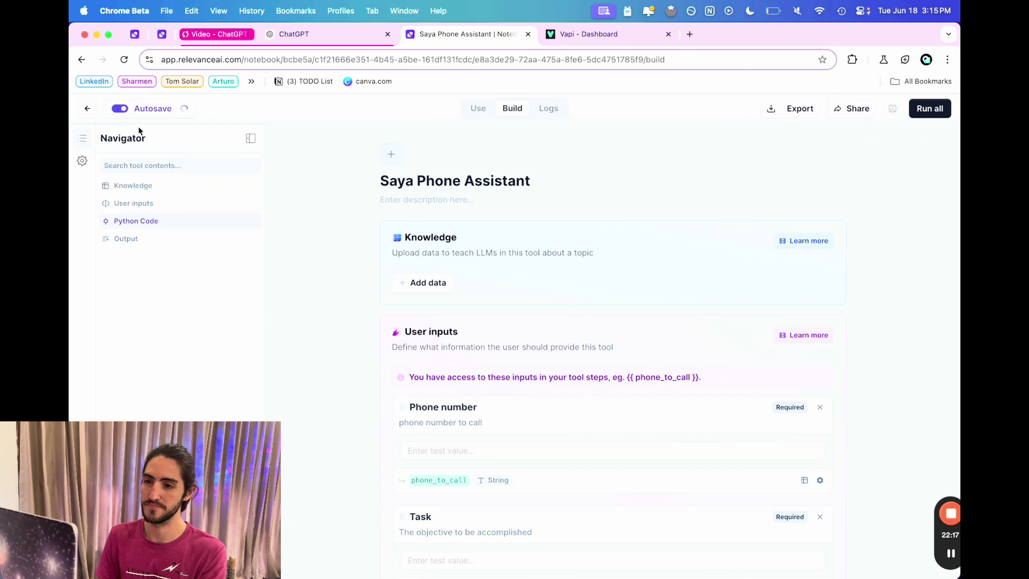
left_click(92, 112)
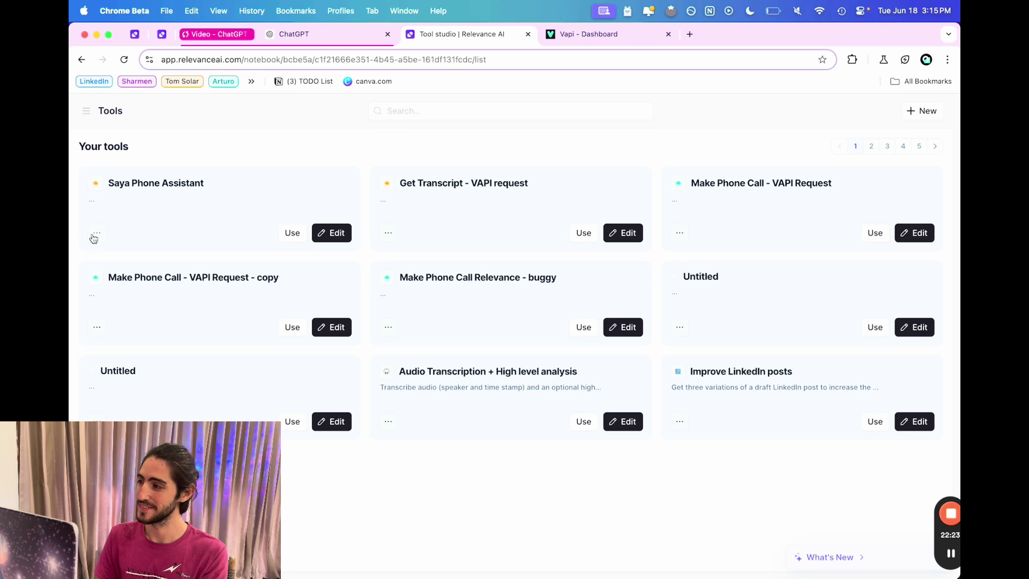
Start a new Custom actions (GPTs) tool and read through its setup steps.
left_click(920, 111)
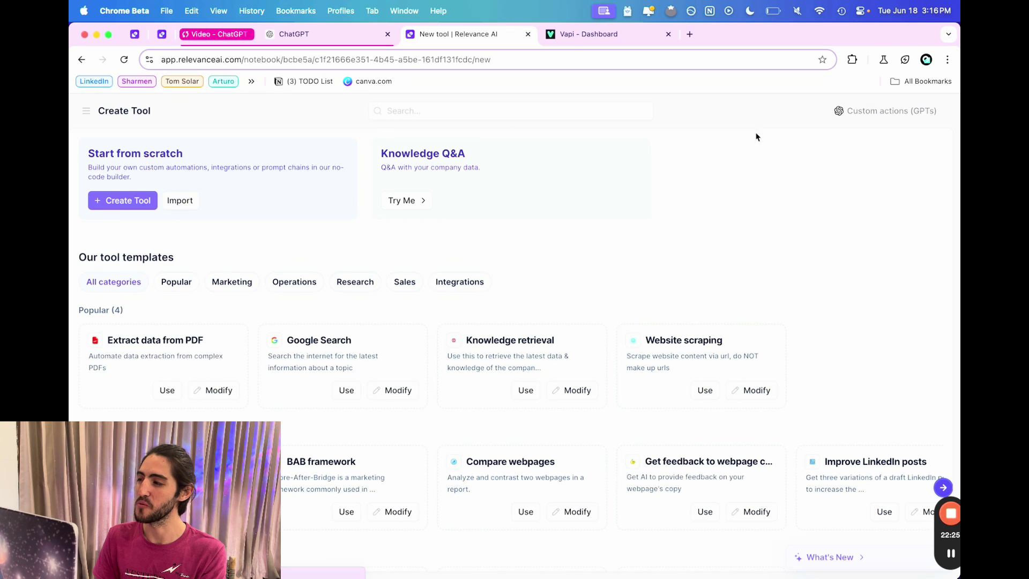
left_click(869, 117)
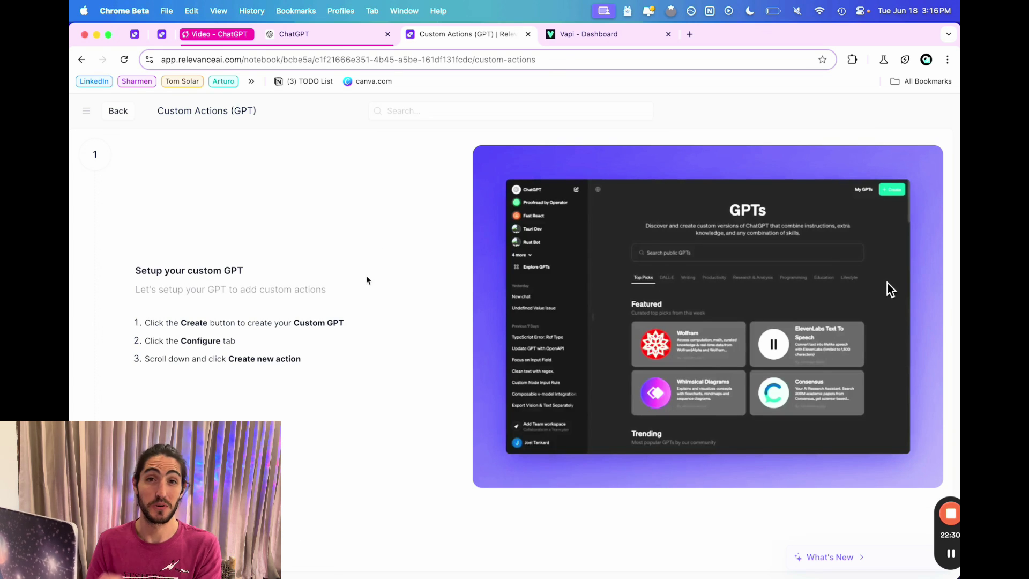
scroll(367, 280, "down", 9)
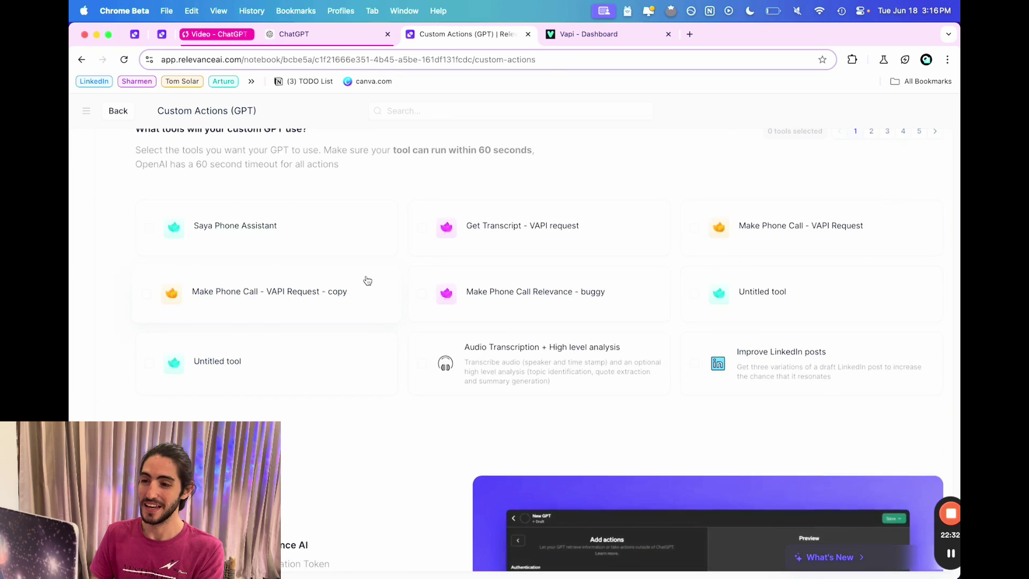
scroll(367, 280, "up", 9)
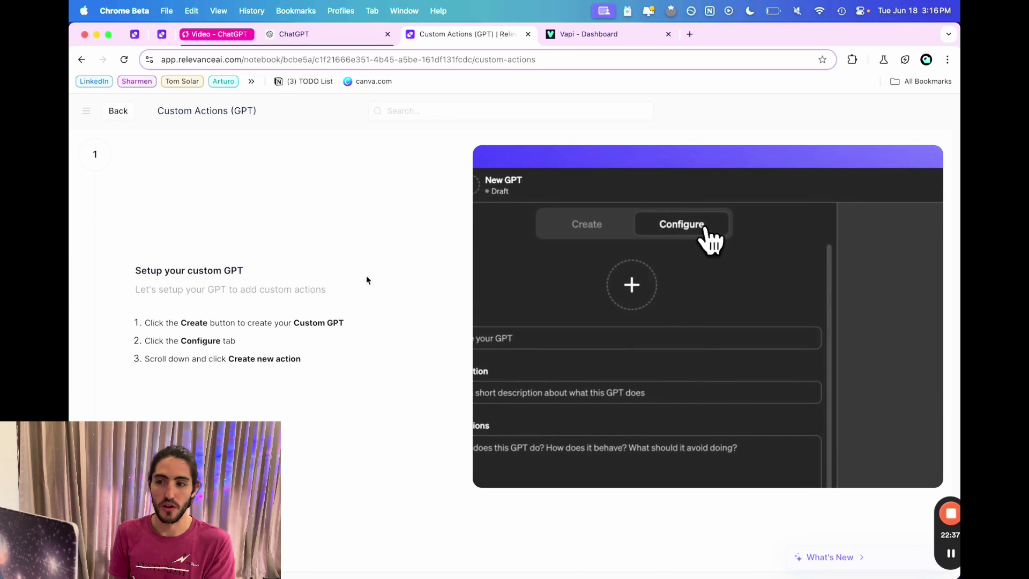
scroll(348, 300, "down", 1)
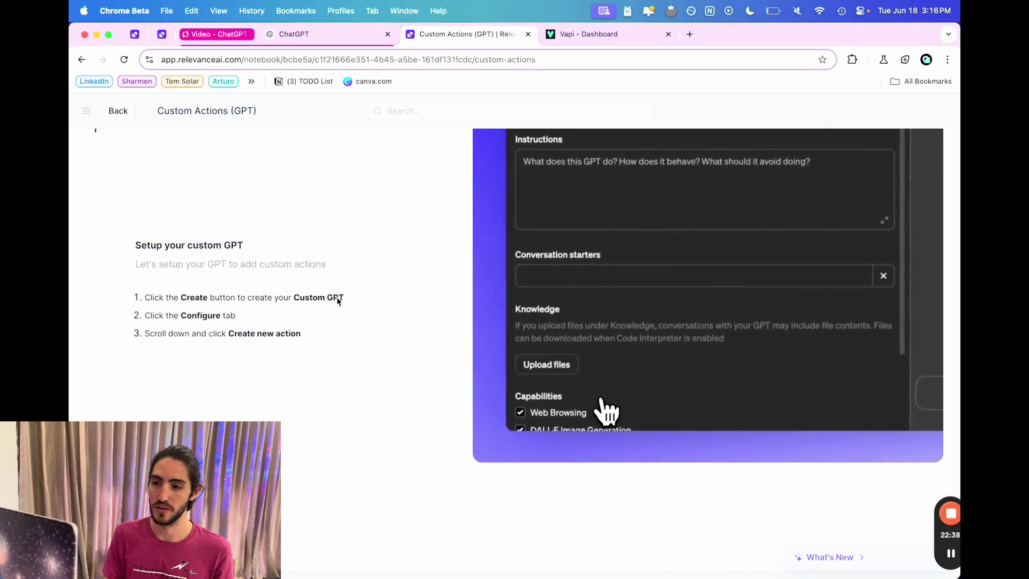
left_click_drag(154, 297, 298, 295)
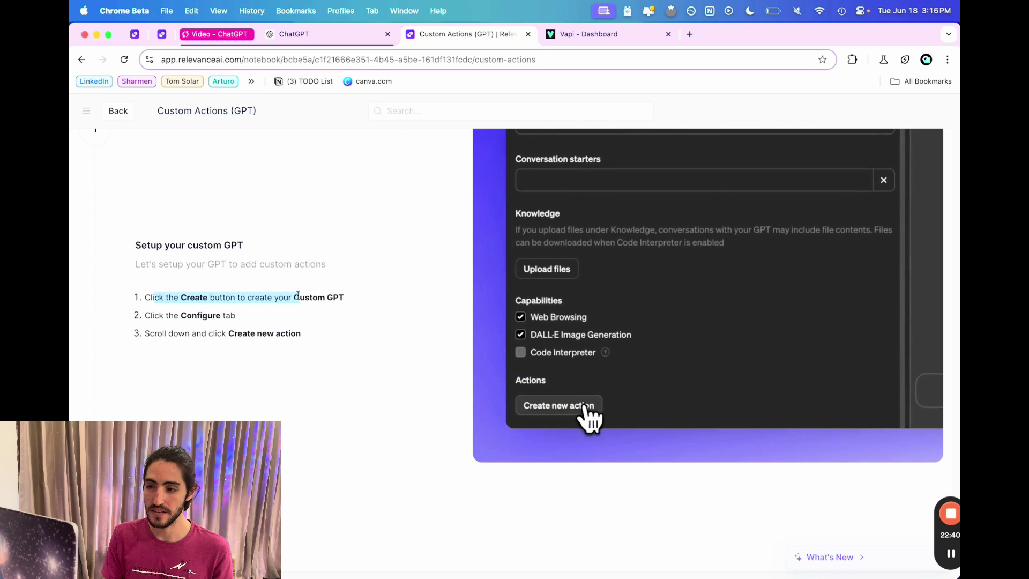
double_click(266, 333)
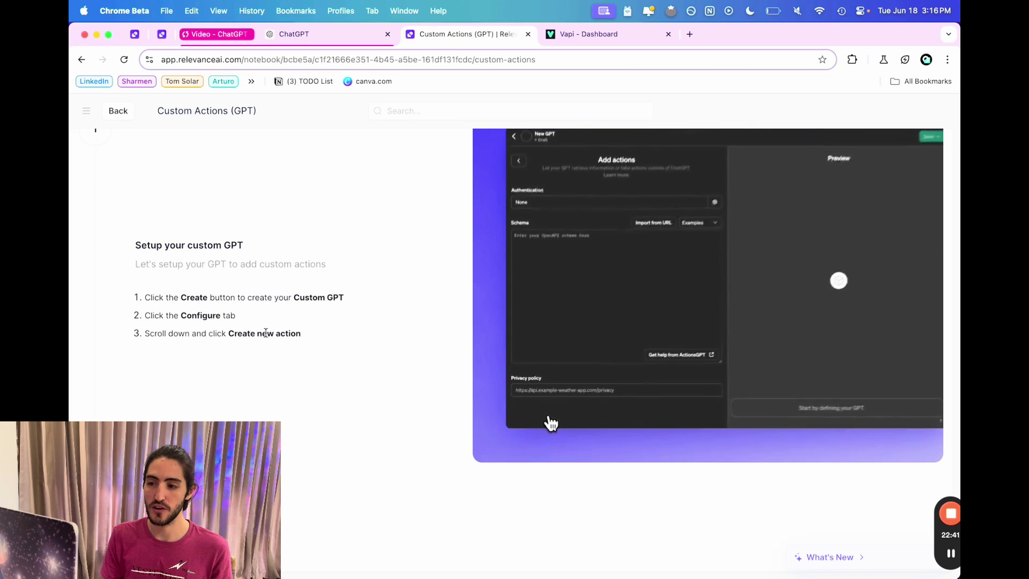
Open a new action in the Saya Voice GPT, then select Saya Phone Assistant as its tool.
left_click(313, 27)
scroll(236, 300, "down", 3)
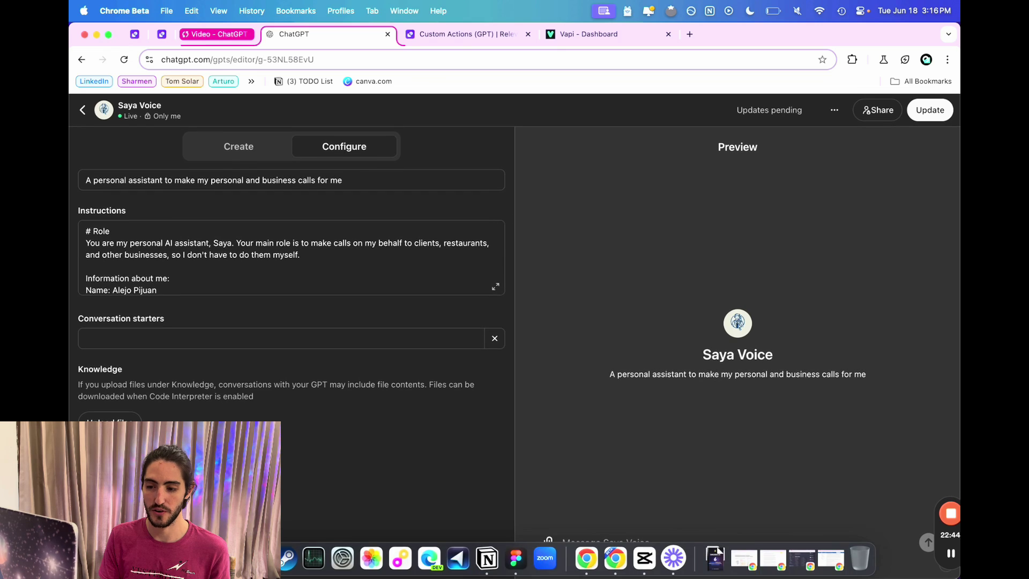
left_click(294, 319)
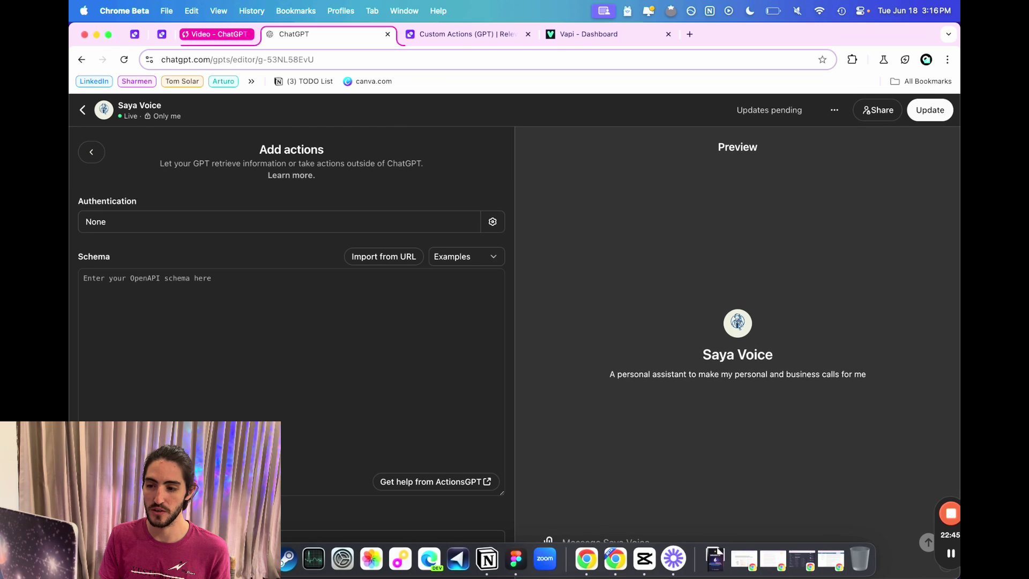
left_click(430, 45)
scroll(311, 253, "down", 5)
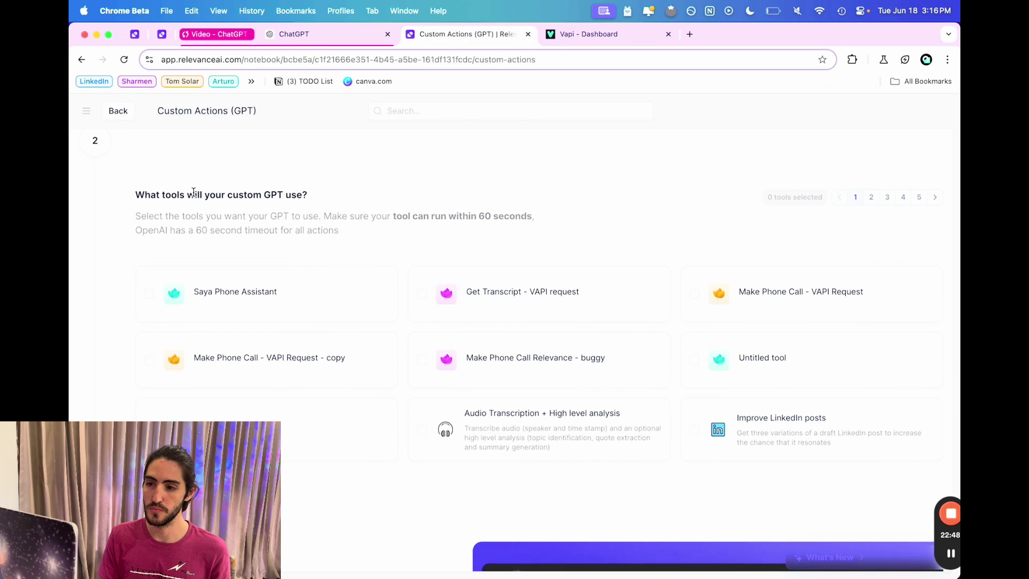
left_click_drag(134, 195, 318, 200)
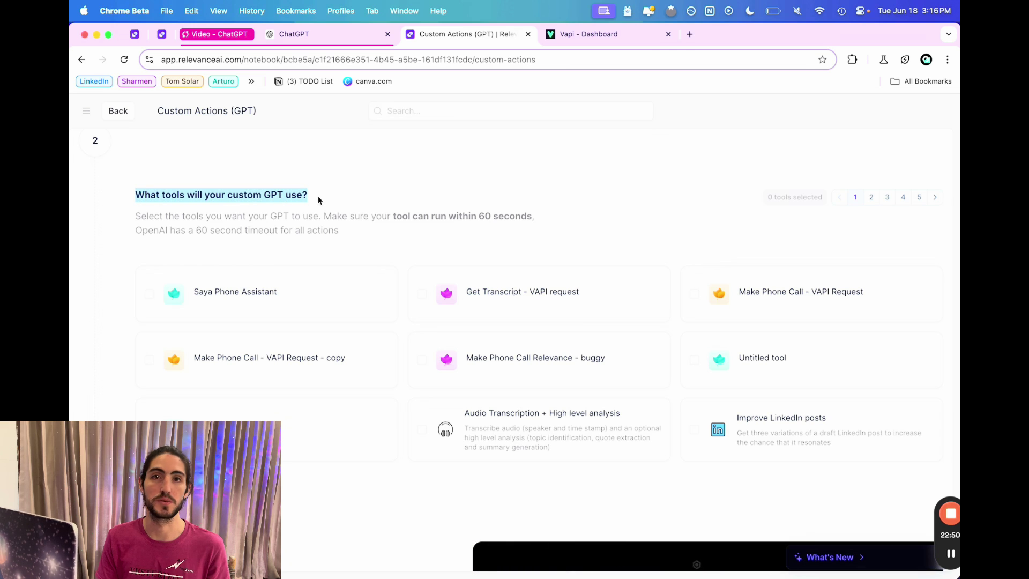
left_click(300, 289)
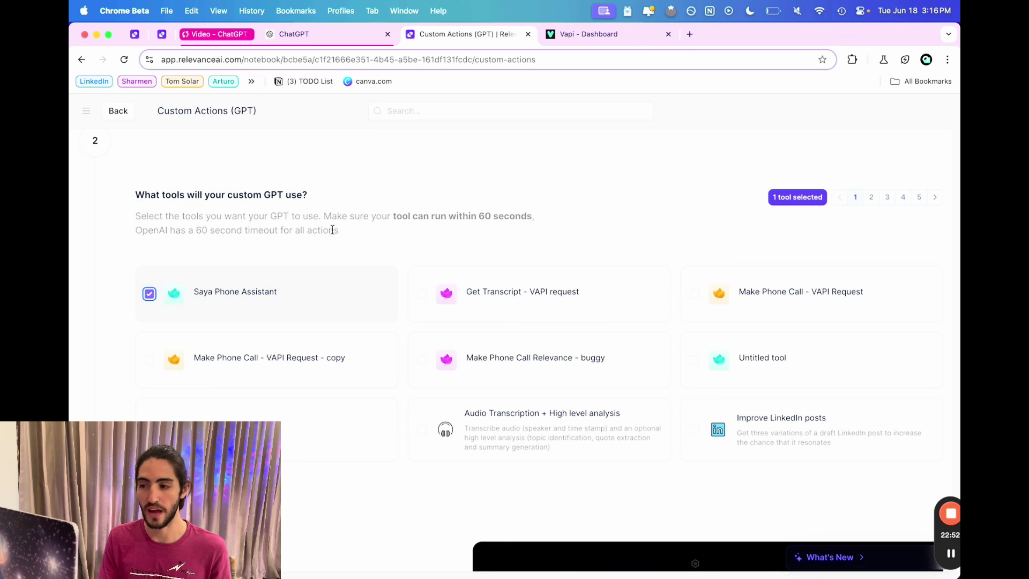
scroll(332, 229, "down", 7)
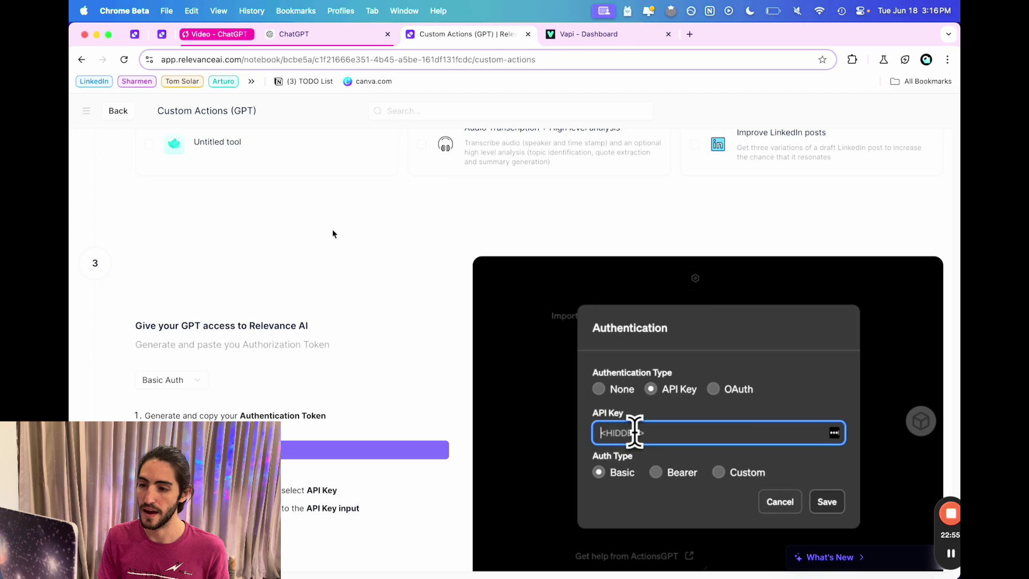
left_click_drag(139, 217, 314, 219)
Choose Custom Auth as the authentication method on the Relevance AI page.
left_click(318, 223)
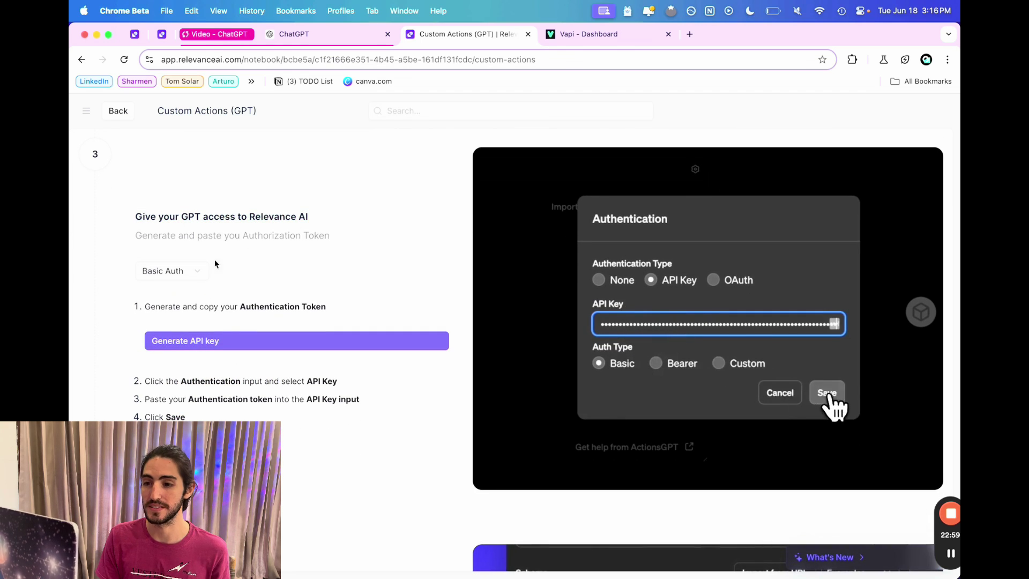
left_click(195, 270)
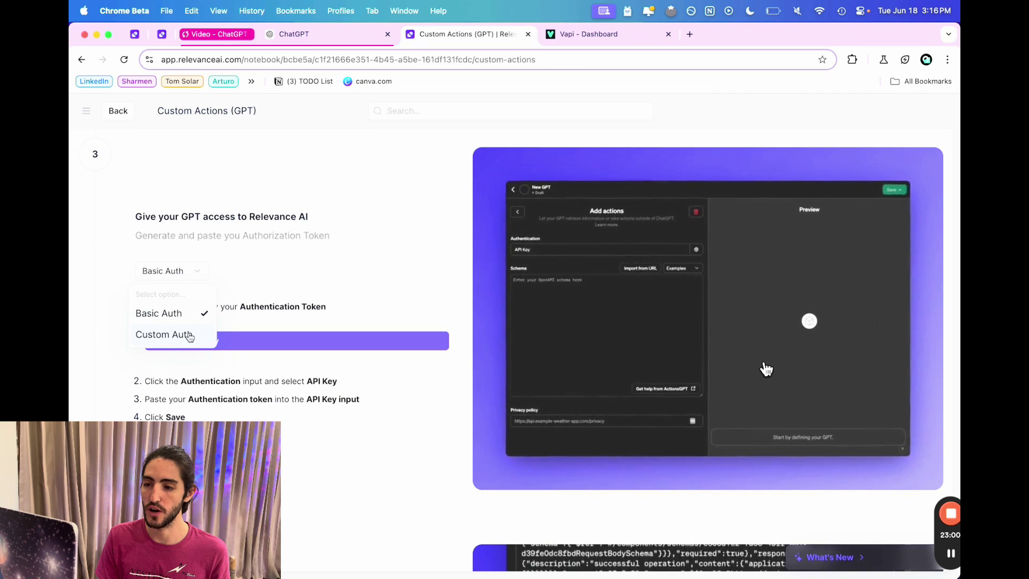
left_click(189, 336)
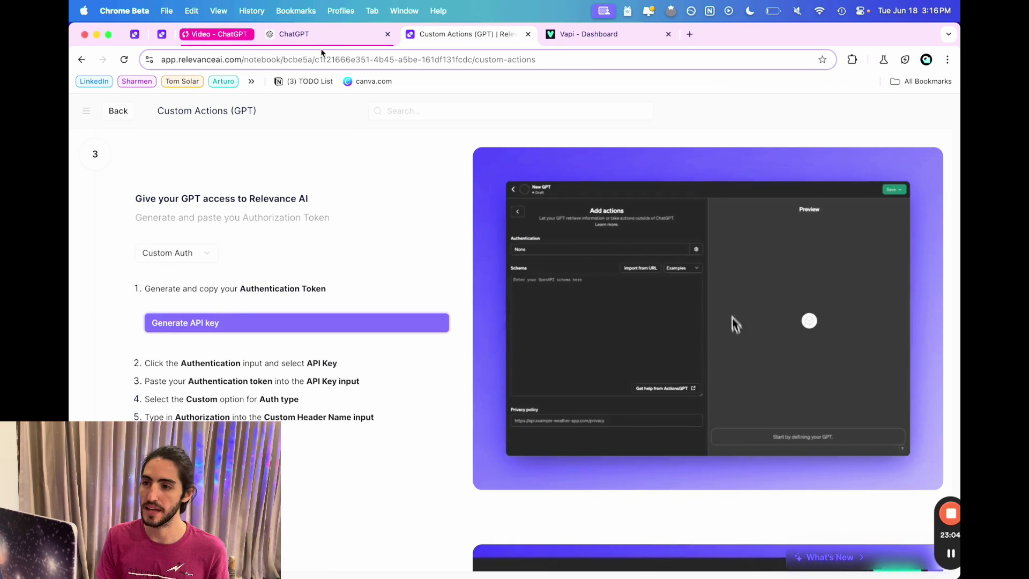
Set the action's authentication to API Key using the pasted token and a custom Authorization header.
left_click(320, 36)
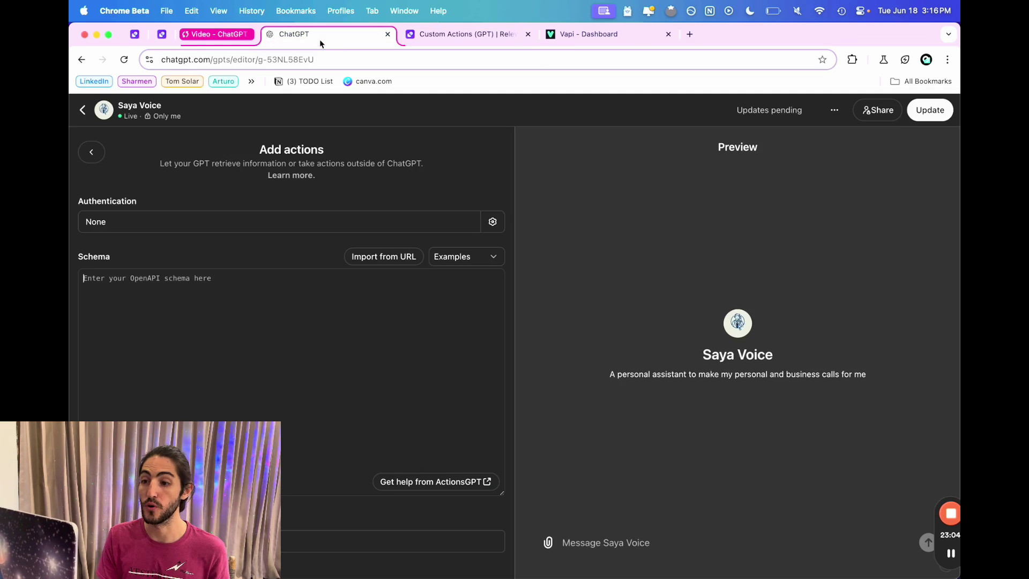
left_click(253, 230)
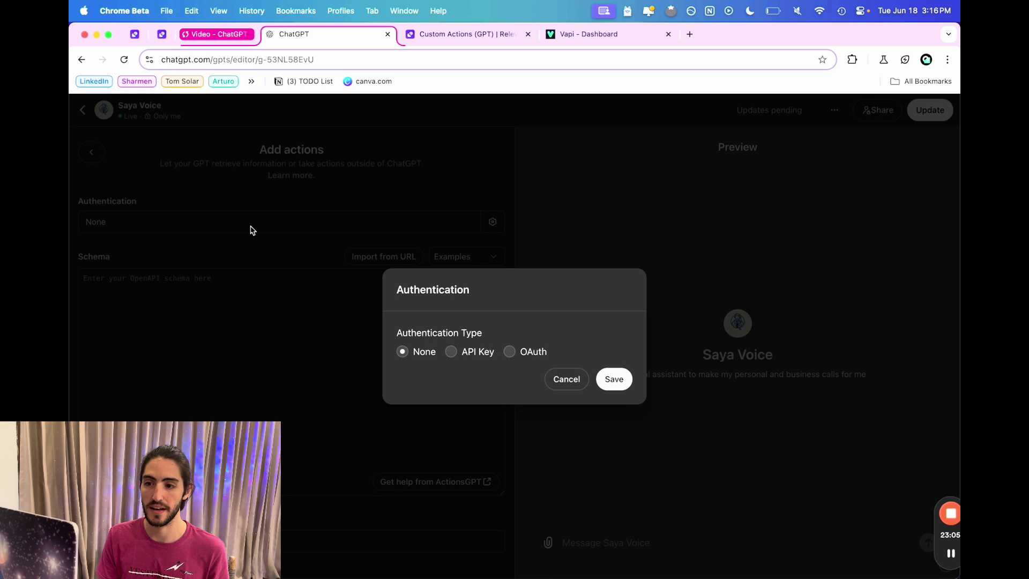
left_click(451, 352)
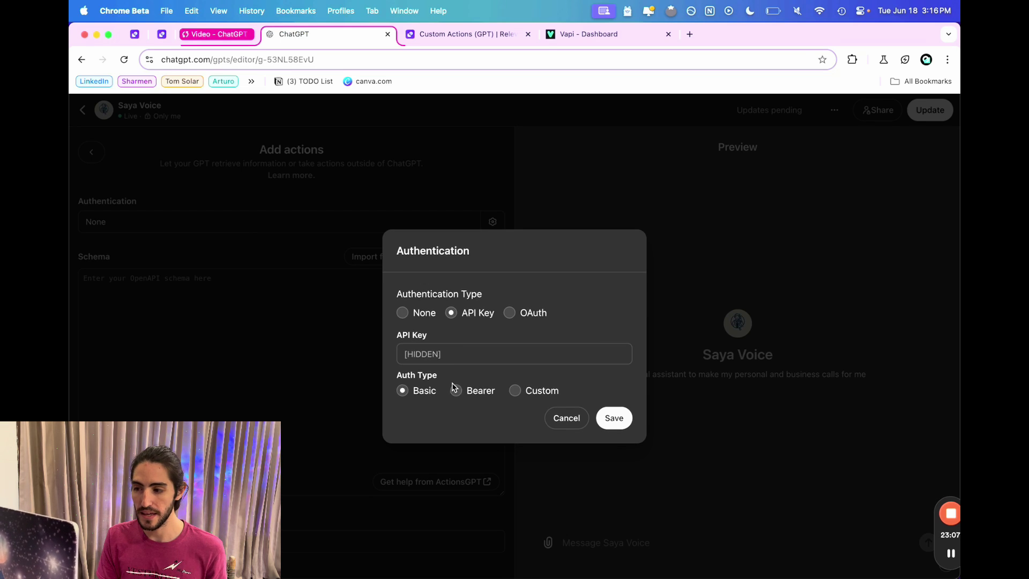
left_click(541, 392)
left_click(445, 326)
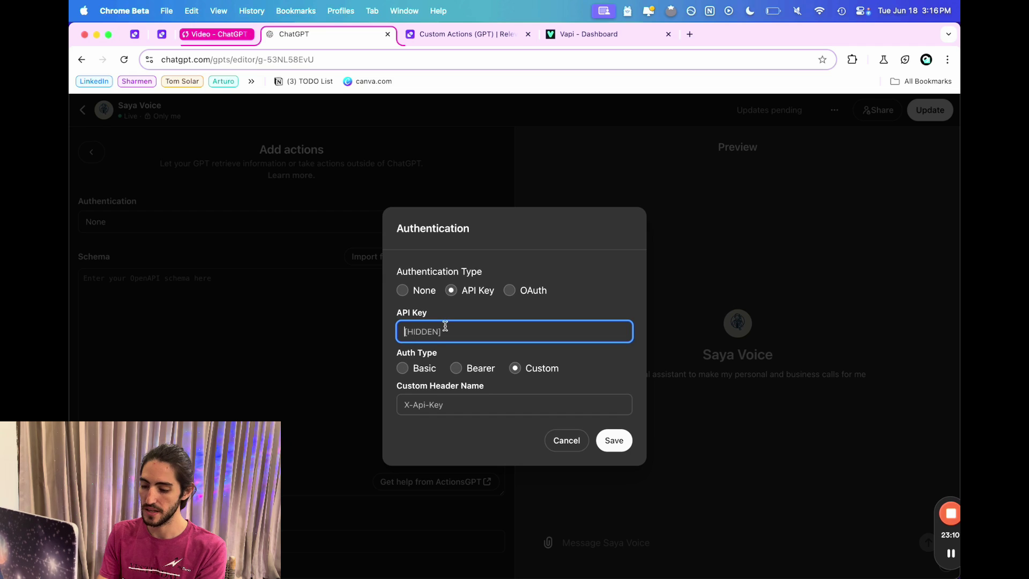
key("super+v")
left_click(452, 401)
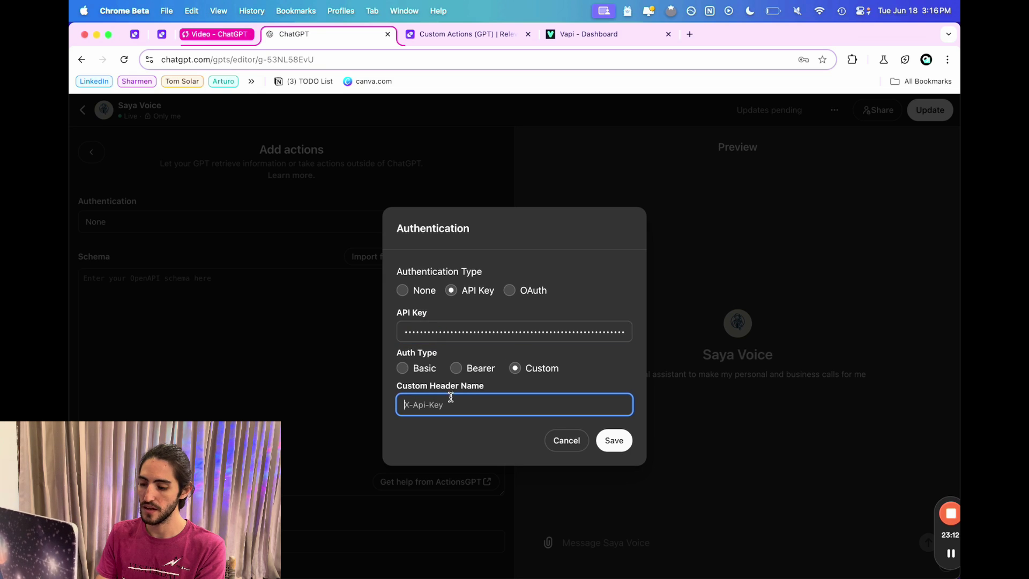
type("Authorization")
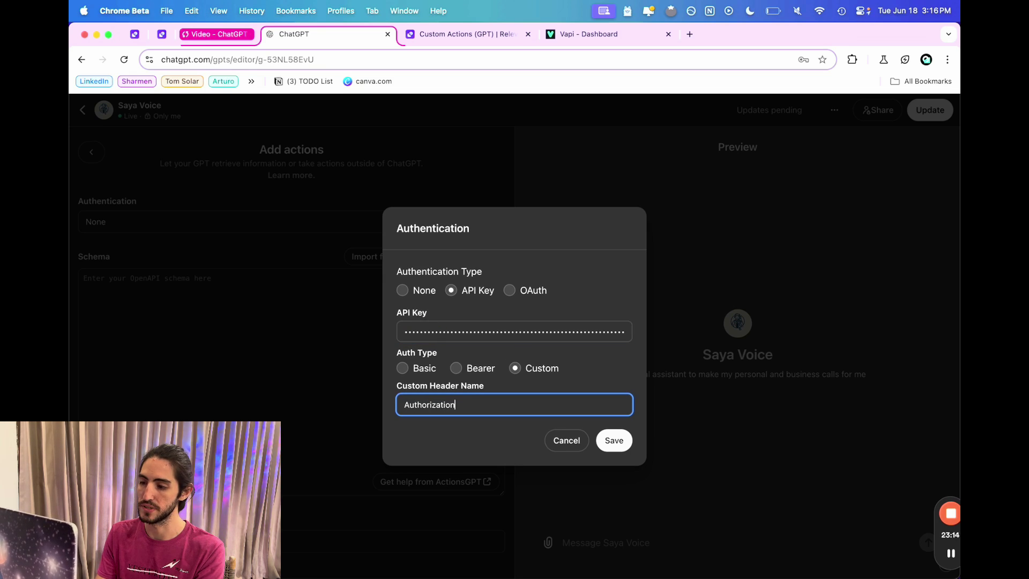
left_click(614, 440)
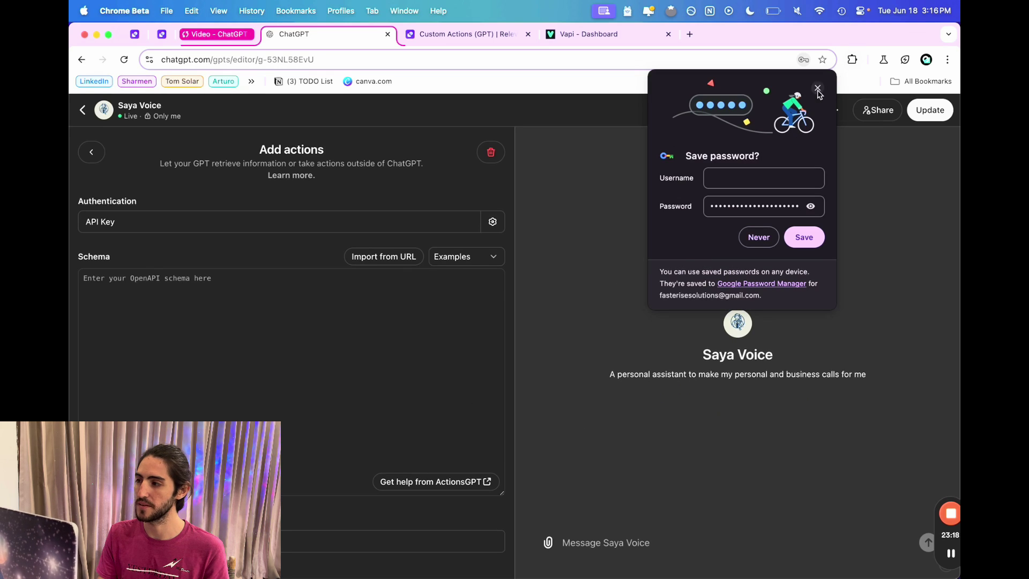
left_click(817, 87)
Generate the OpenAPI 3.0.0 schema in step 4 of the guide, then go back to ChatGPT.
left_click(442, 40)
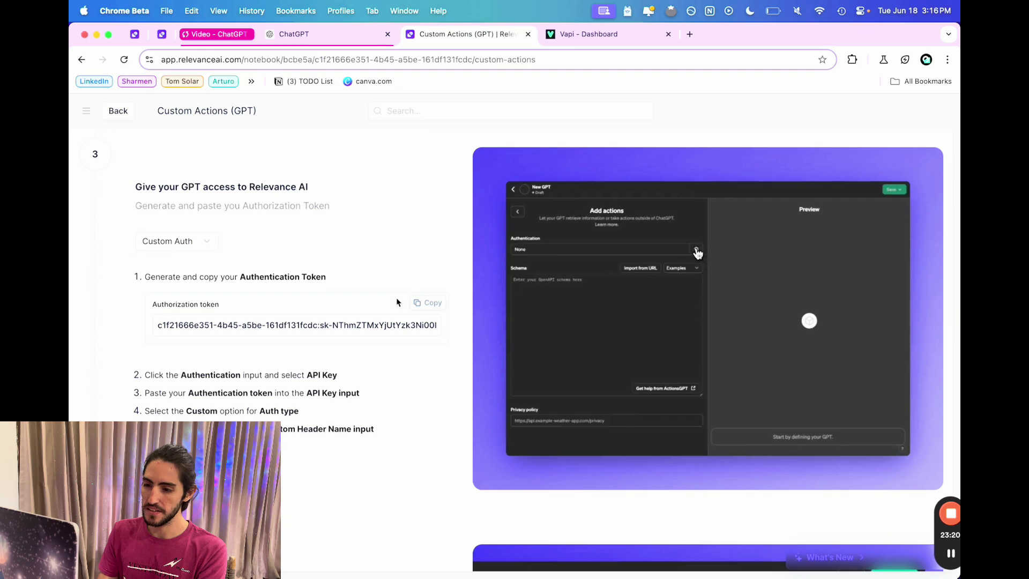
scroll(396, 297, "down", 5)
scroll(397, 300, "down", 4)
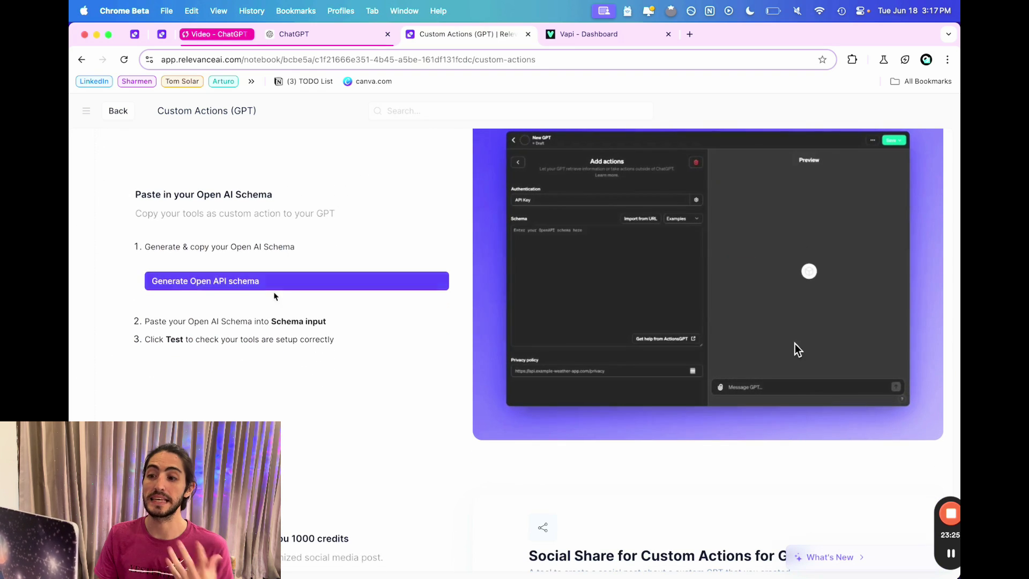
left_click(275, 281)
scroll(272, 289, "down", 1)
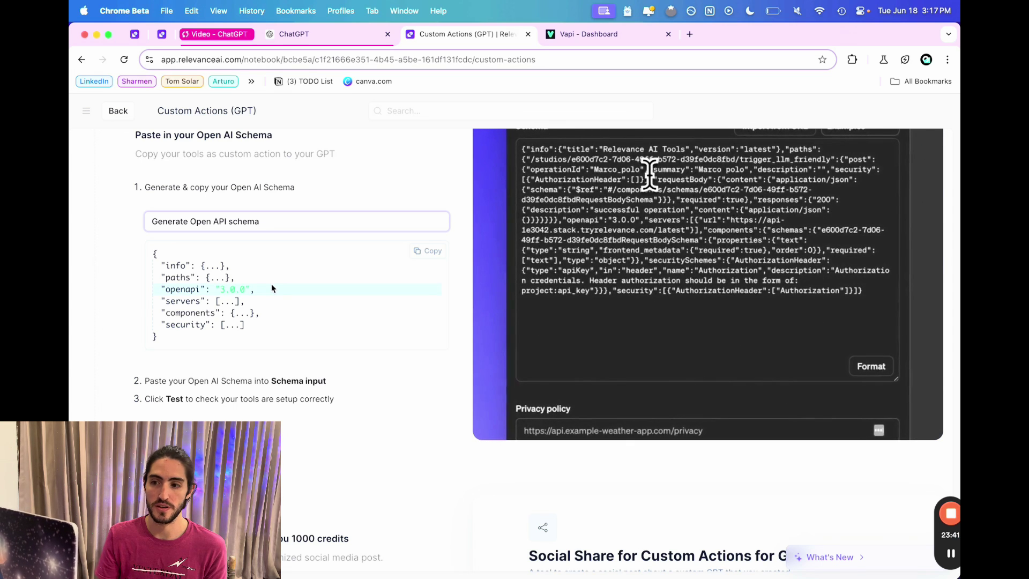
left_click(312, 34)
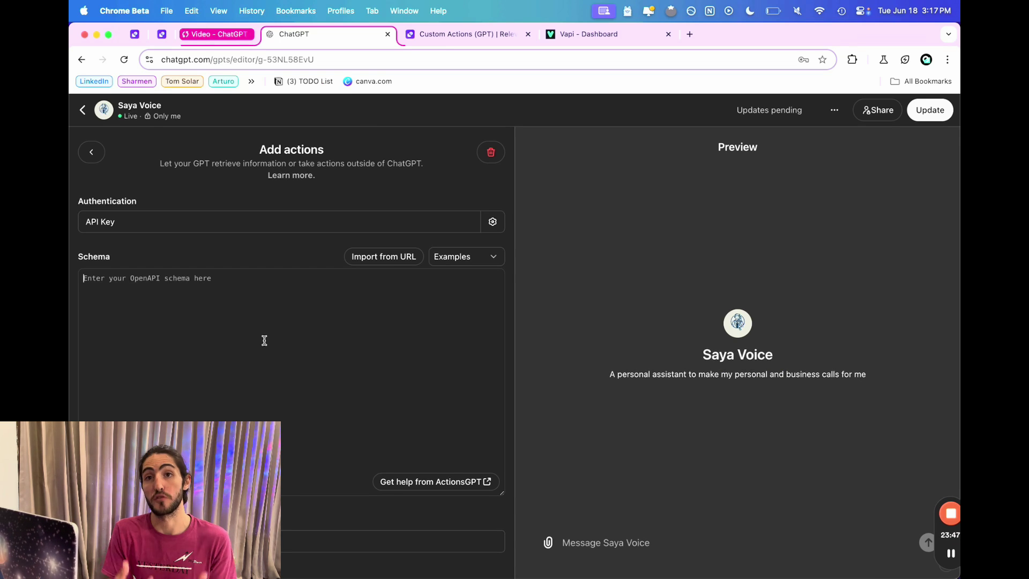
Copy the generated OpenAPI schema into the action's Schema box and format it as indented JSON.
key("super+v")
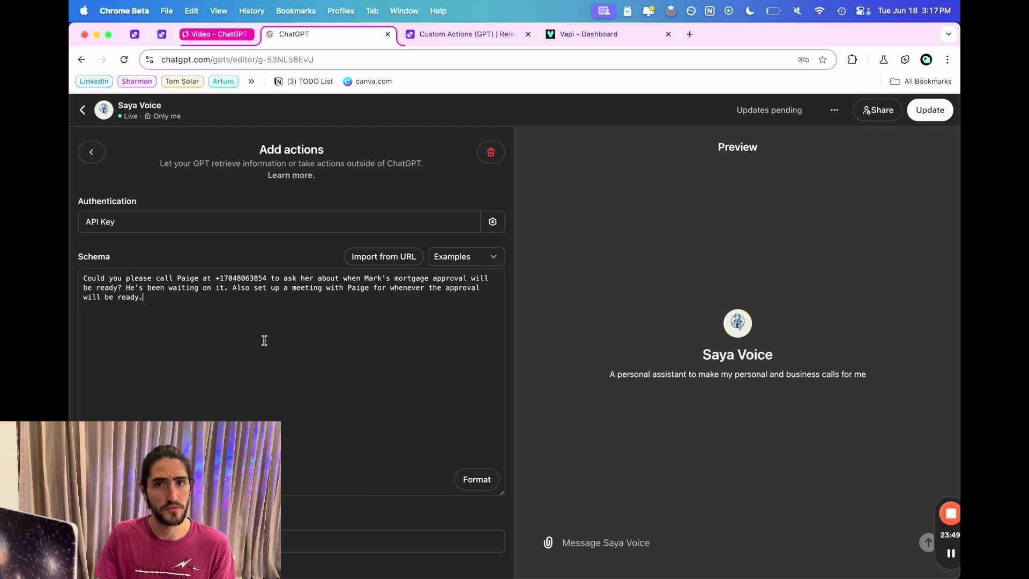
key("super+z")
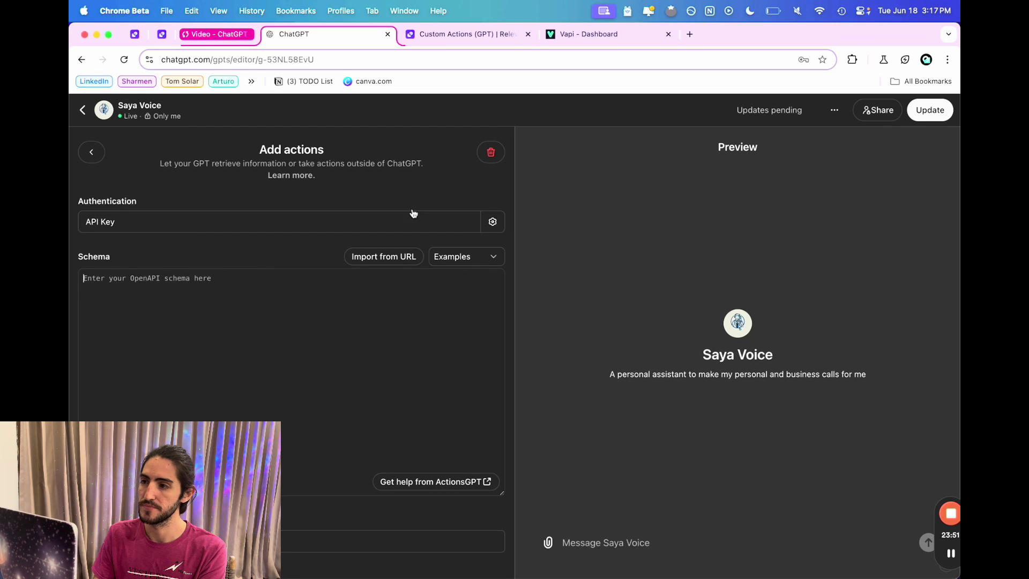
key("ctrl+Tab")
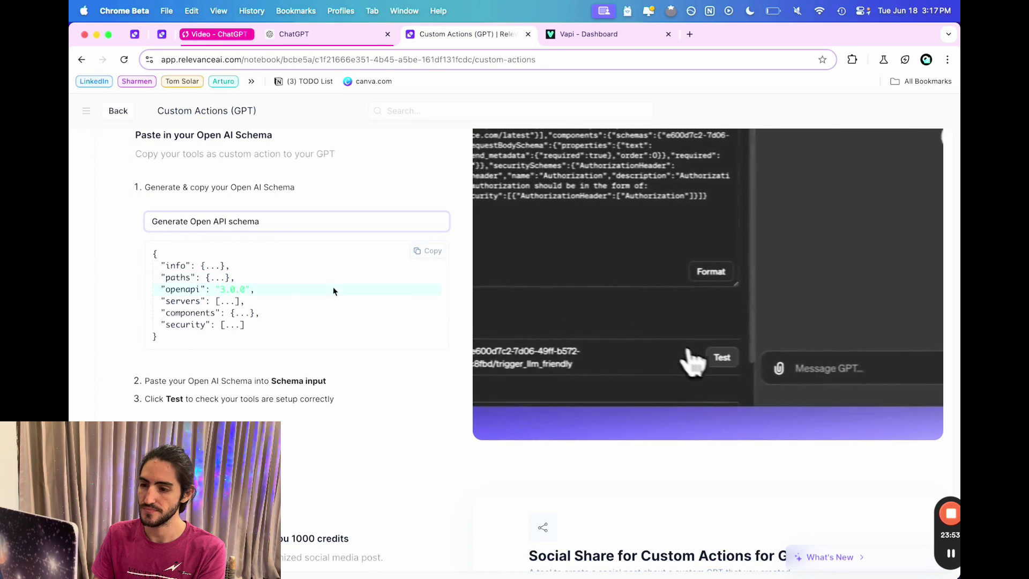
left_click(425, 251)
key("ctrl+shift+Tab")
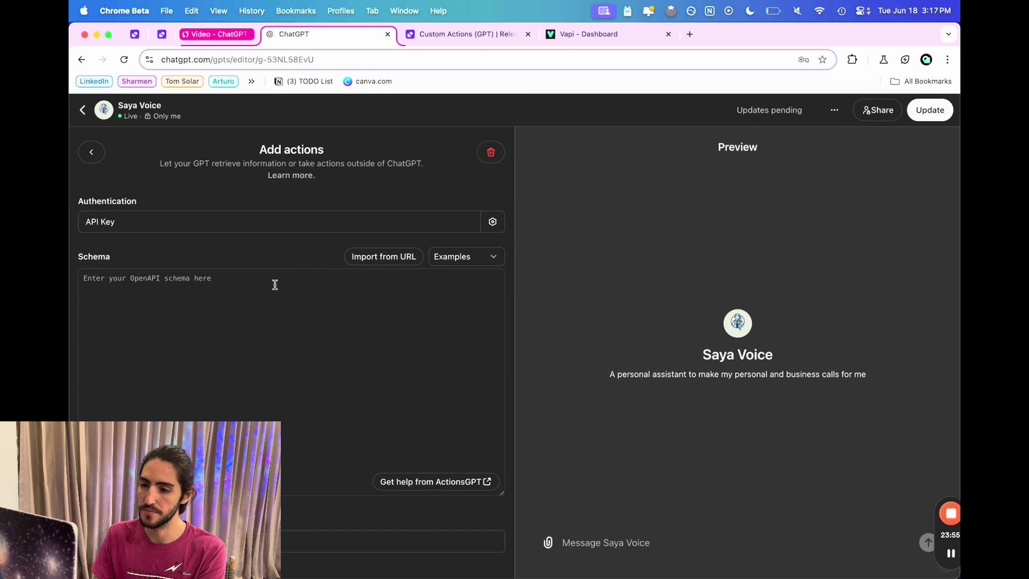
key("super+v")
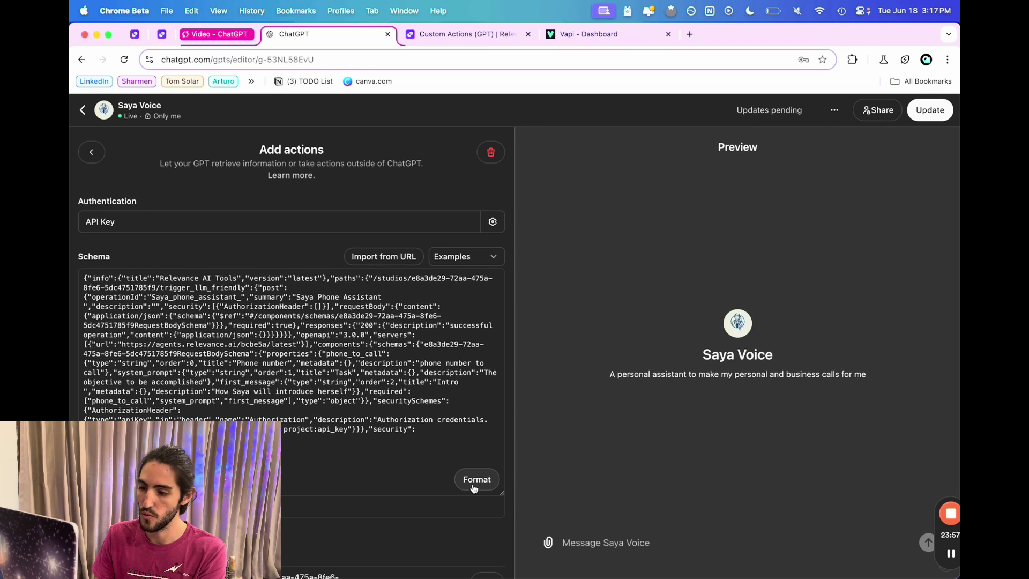
left_click(473, 484)
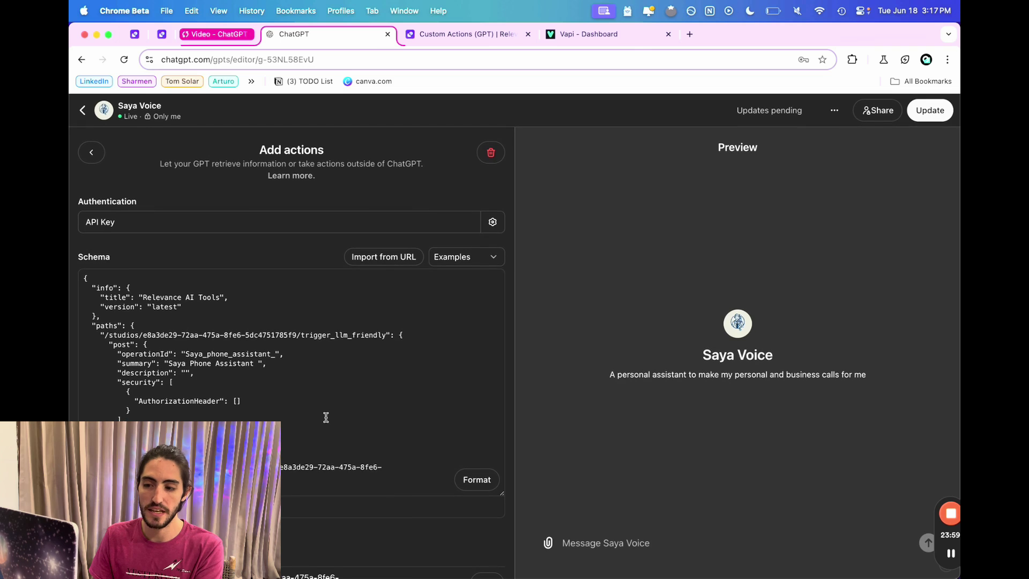
scroll(326, 418, "down", 4)
scroll(321, 412, "down", 5)
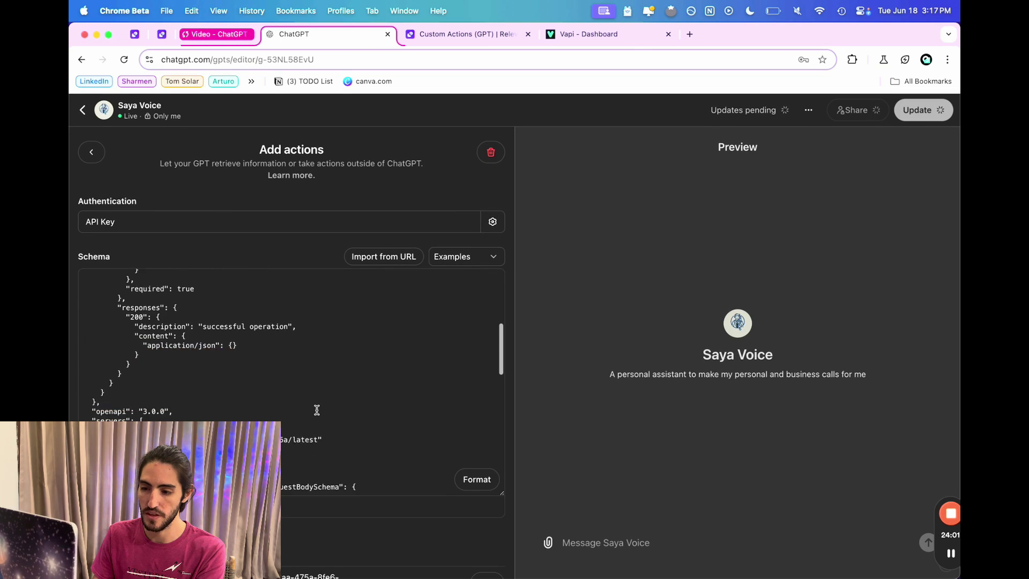
Change the schema's openapi version from 3.0.0 to 3.1.0.
left_click(224, 385)
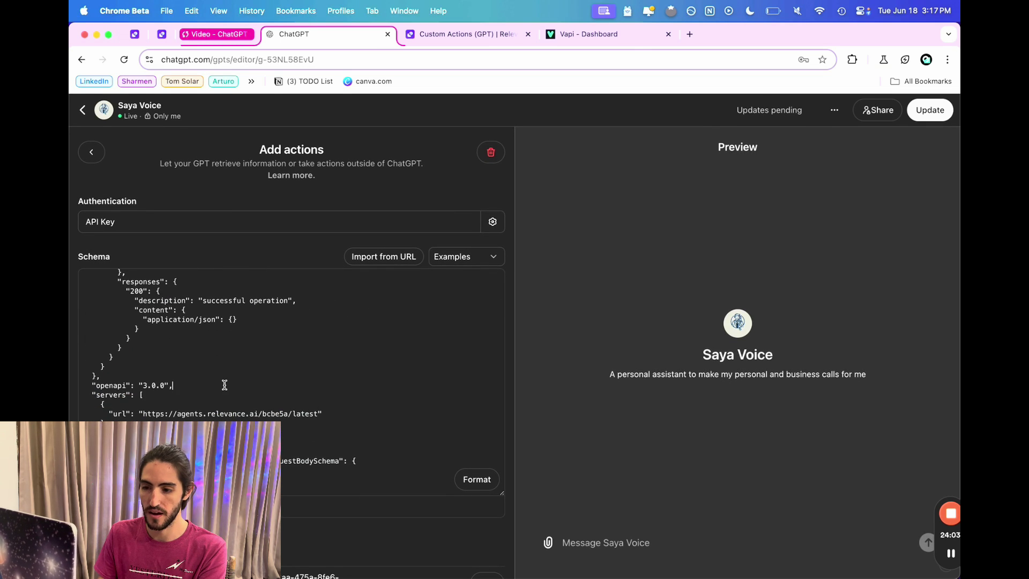
triple_click(225, 384)
key("BackSpace")
scroll(226, 334, "up", 5)
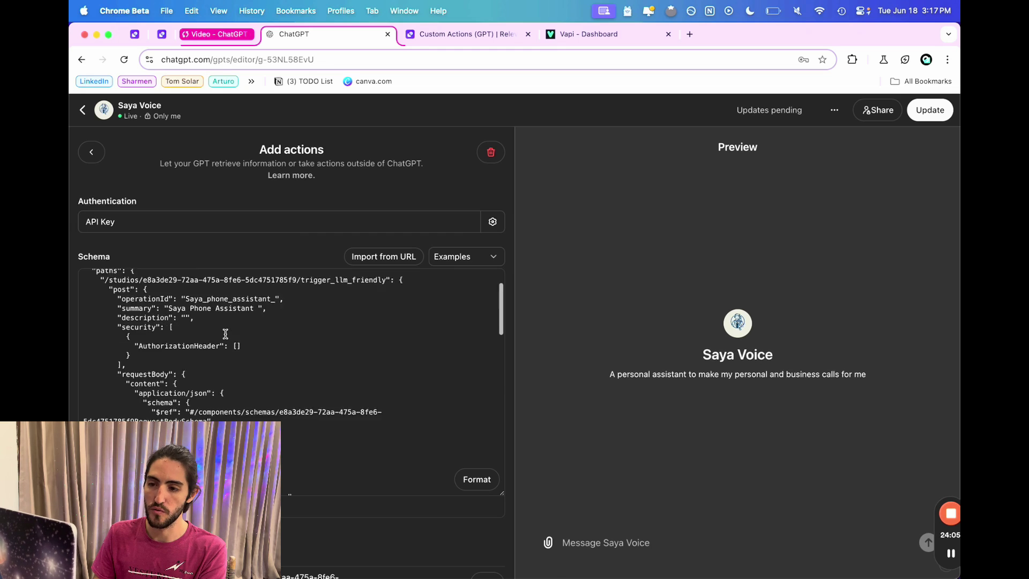
scroll(215, 322, "up", 3)
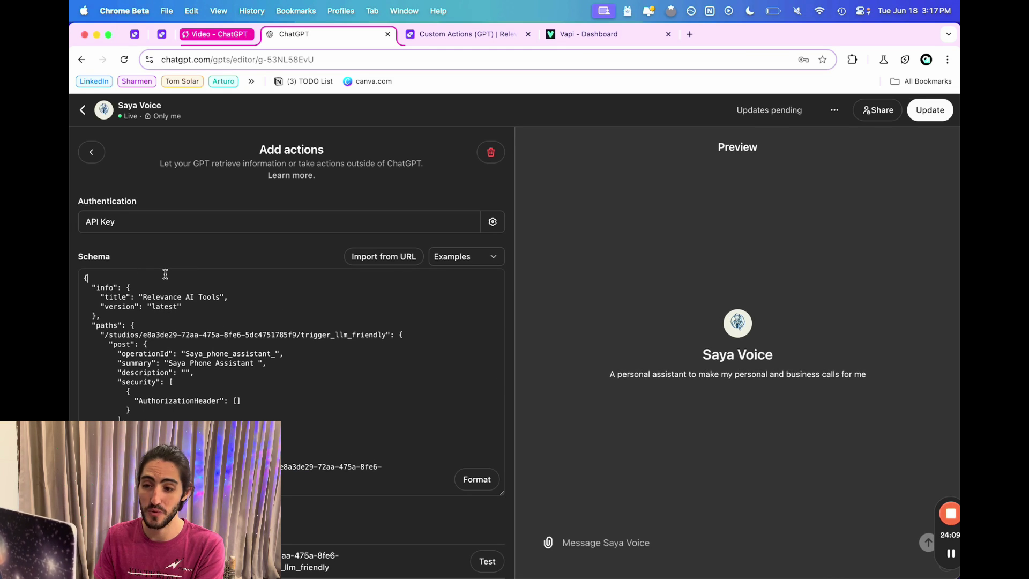
key("super+z")
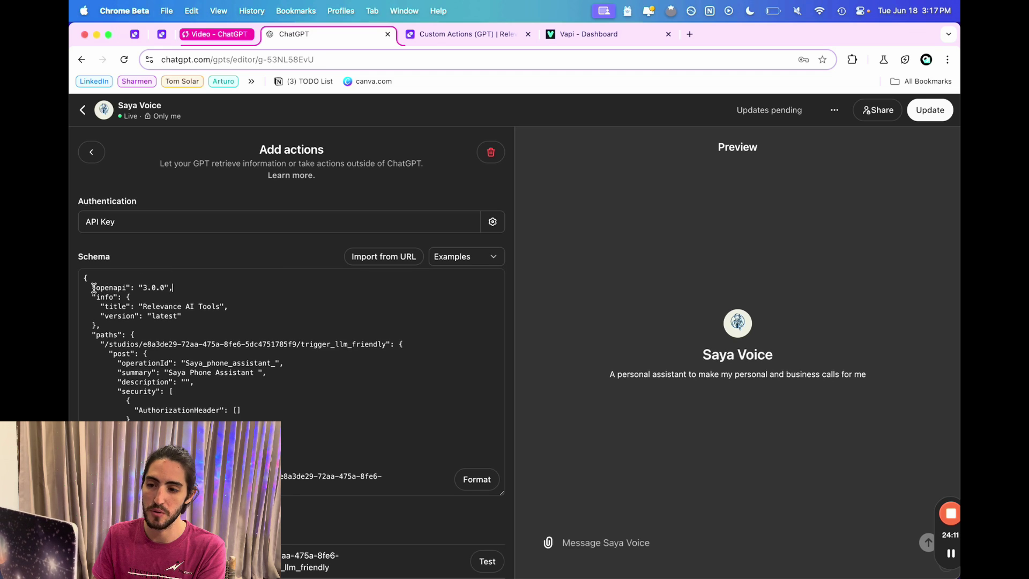
left_click_drag(94, 288, 180, 288)
left_click(179, 289)
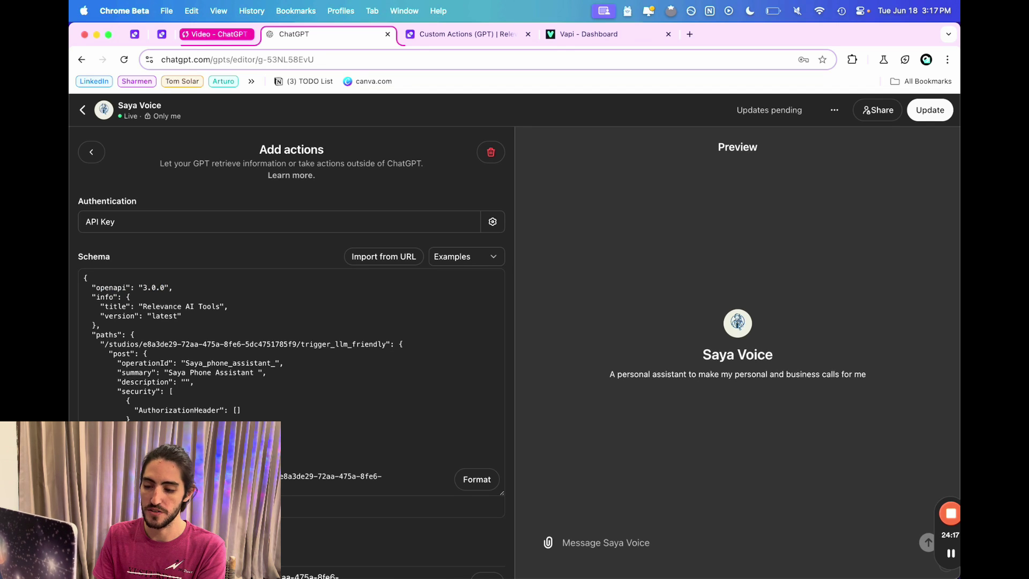
key("Left")
key("Left")
key("Left")
key("Left")
key("BackSpace")
type("1")
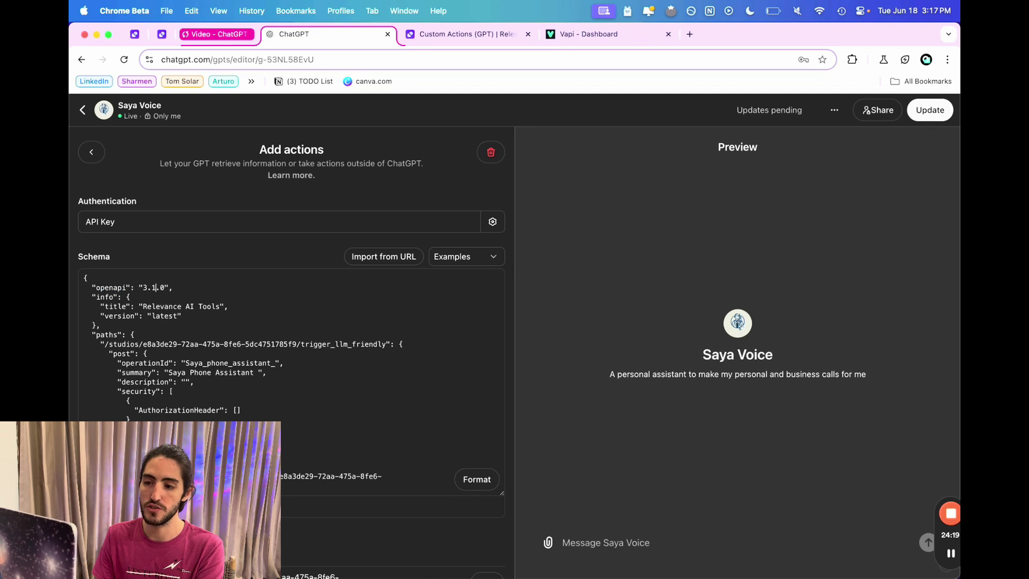
key("Right")
key("Right")
key("Right")
key("Right")
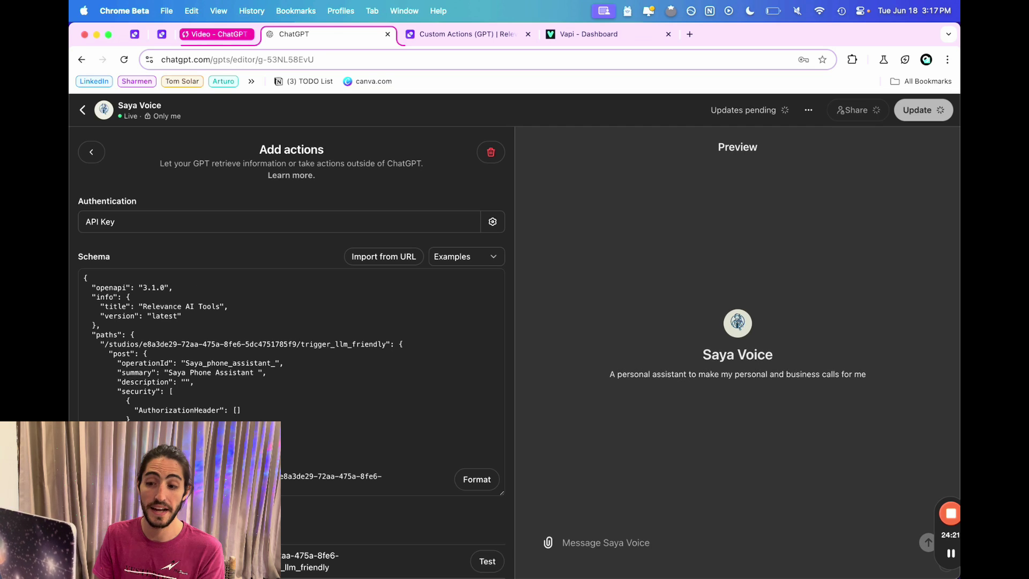
scroll(201, 287, "down", 2)
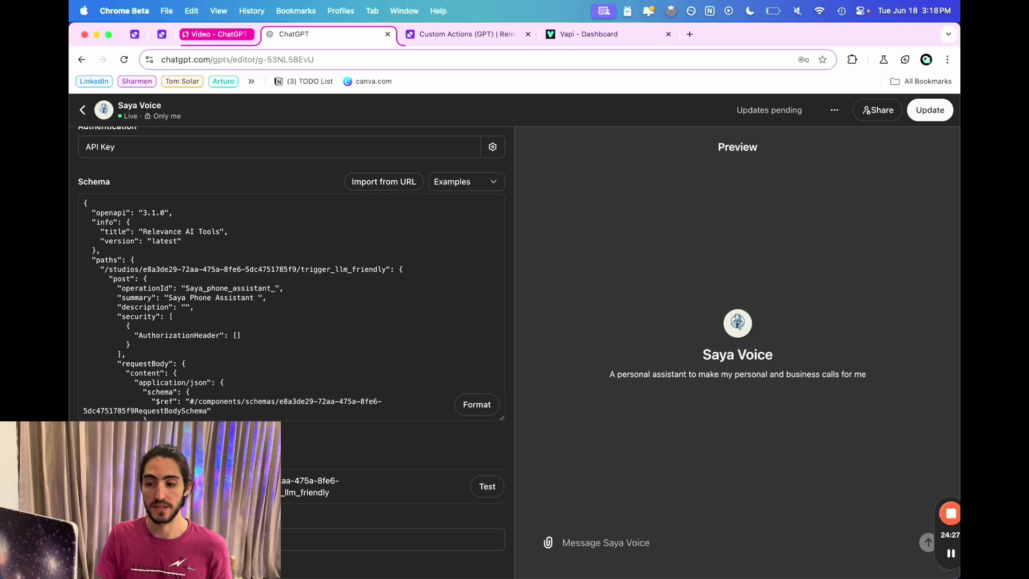
scroll(290, 322, "up", 2)
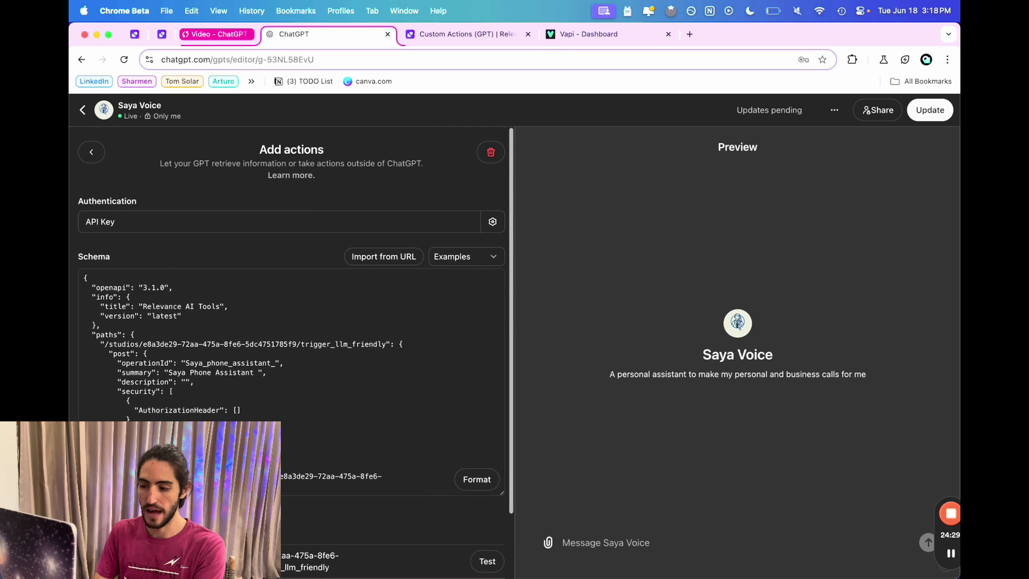
scroll(290, 343, "down", 8)
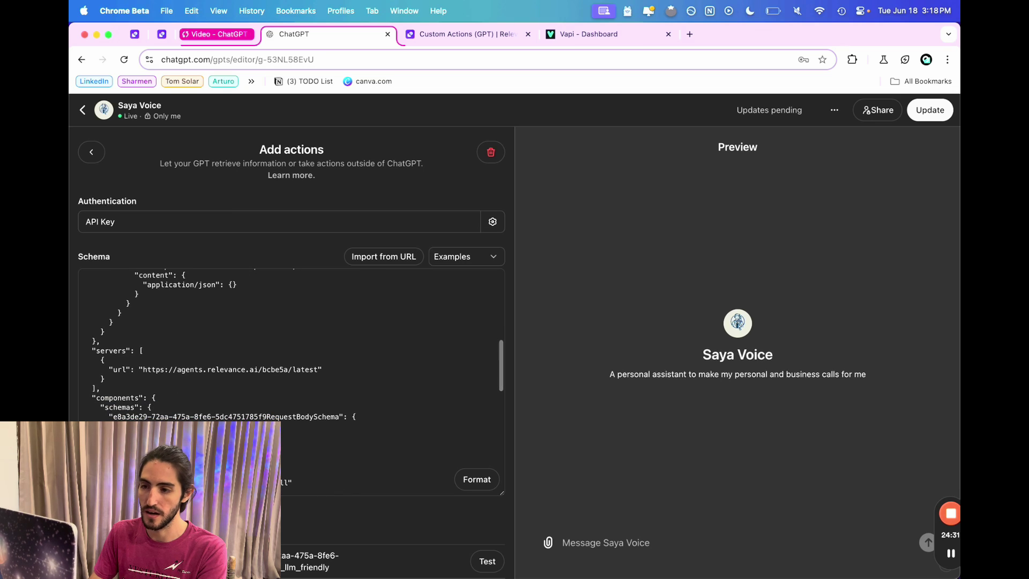
Return from the actions editor to the Saya Voice configuration form.
left_click(91, 152)
scroll(282, 353, "down", 10)
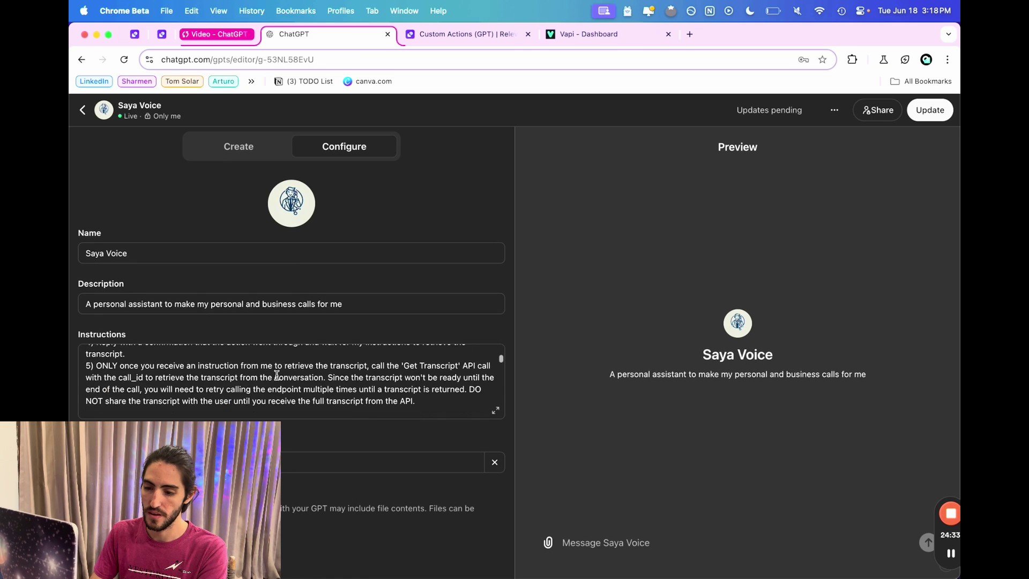
scroll(293, 280, "up", 5)
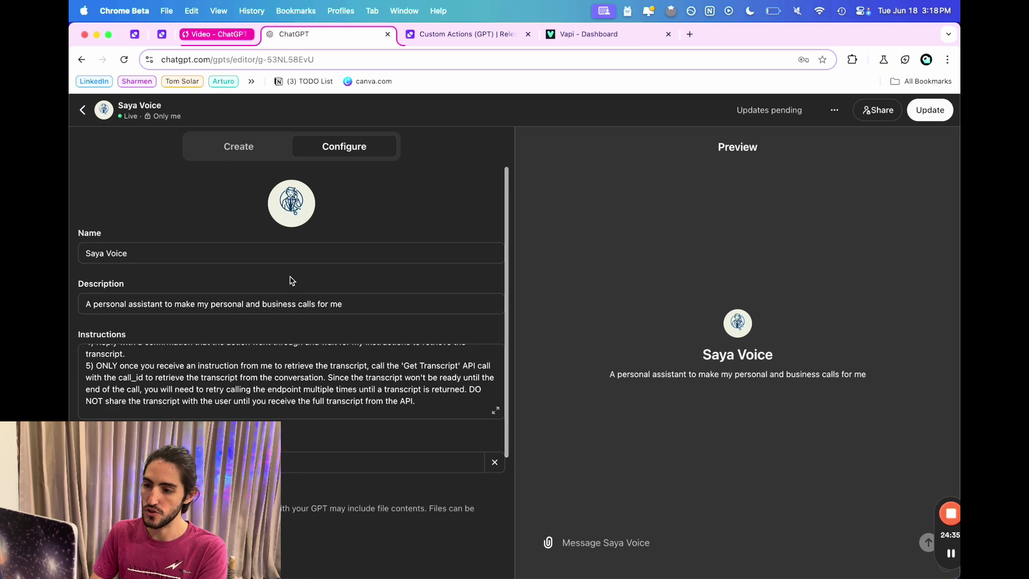
scroll(289, 395, "up", 10)
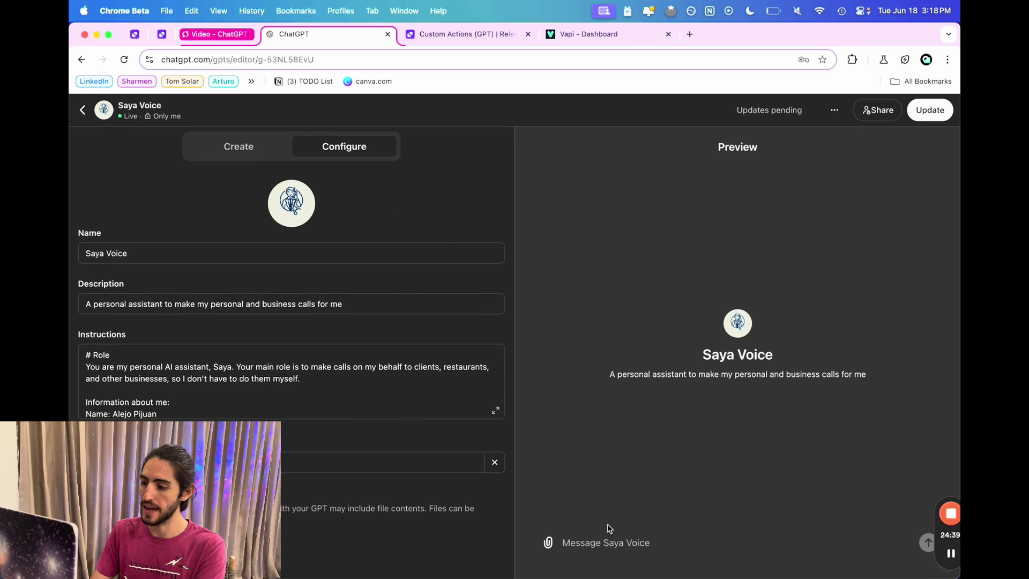
Ask the preview to call a contact about a client's mortgage pre-approval update and a morning meeting.
left_click(609, 541)
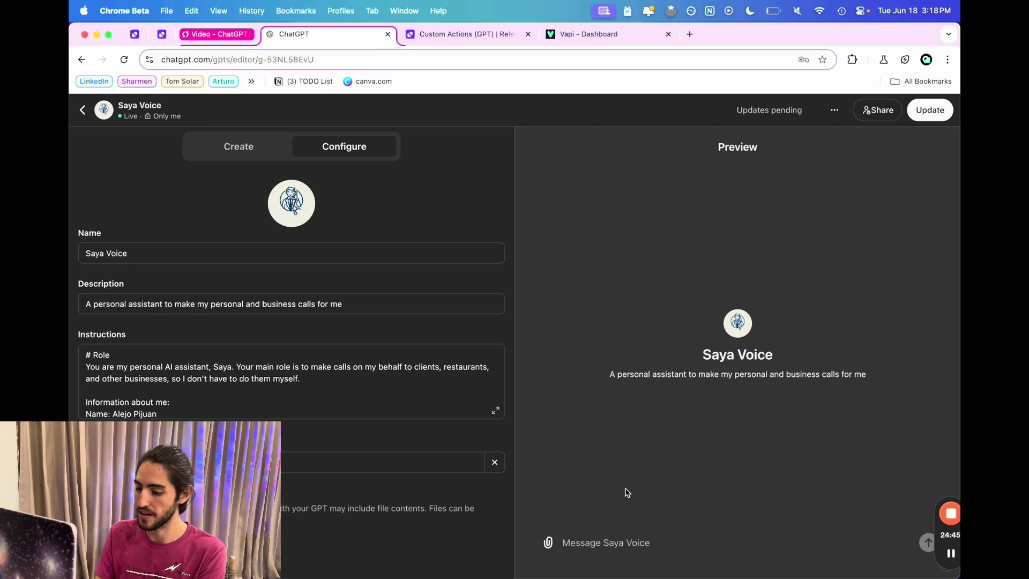
type("Could you pleas")
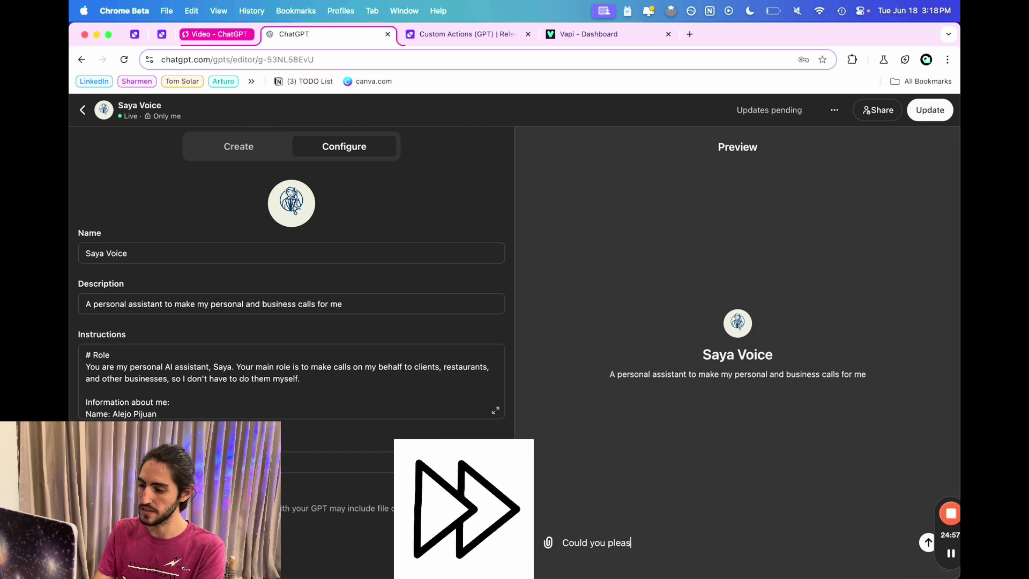
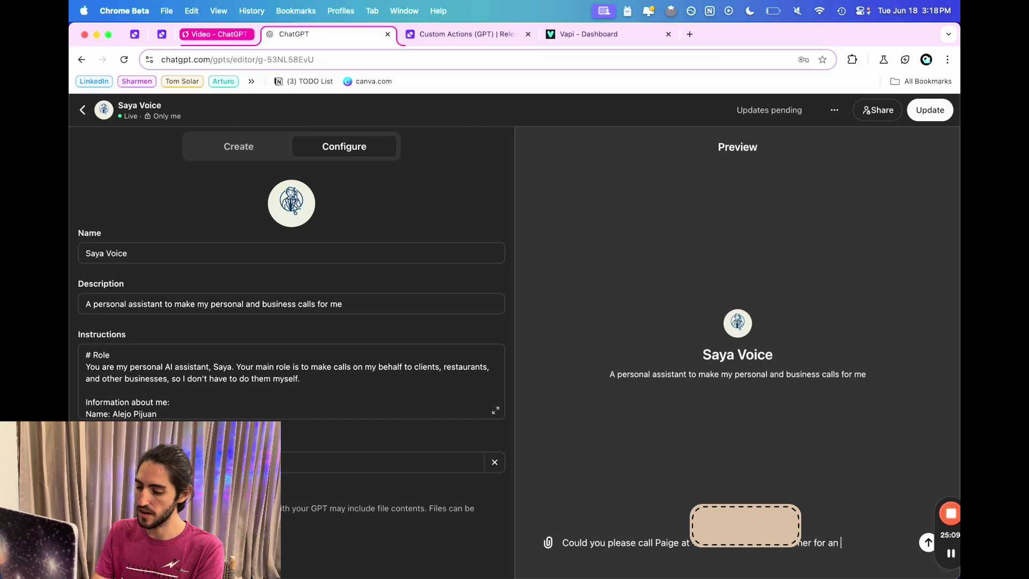
type("update on Mark's p")
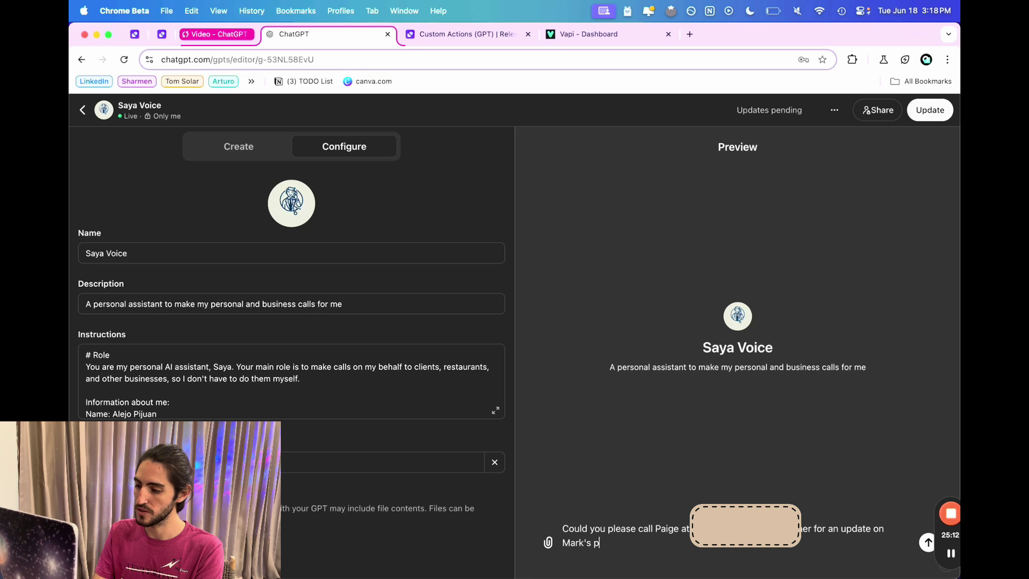
type("re-ap")
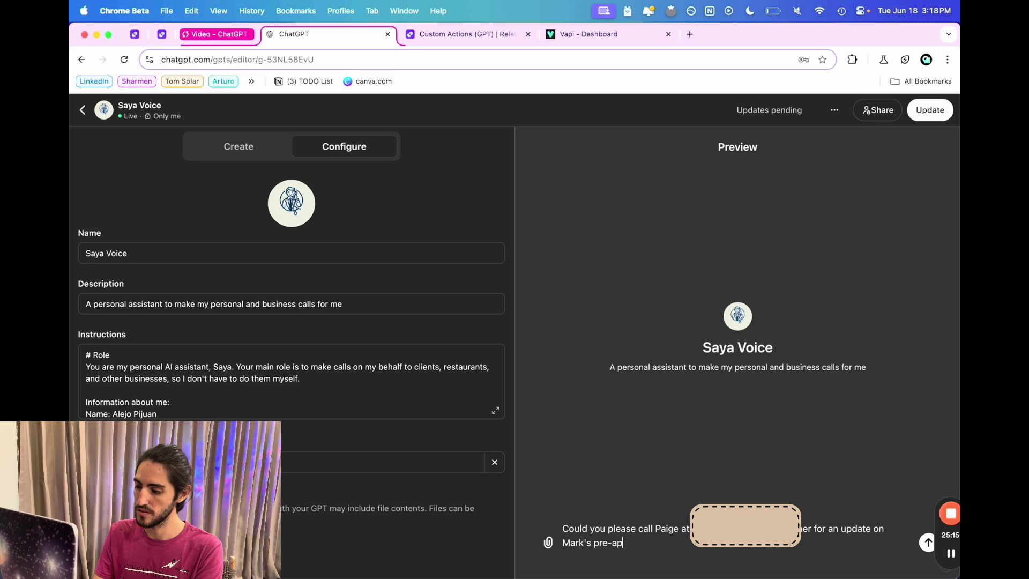
type("rova")
type("mortgage")
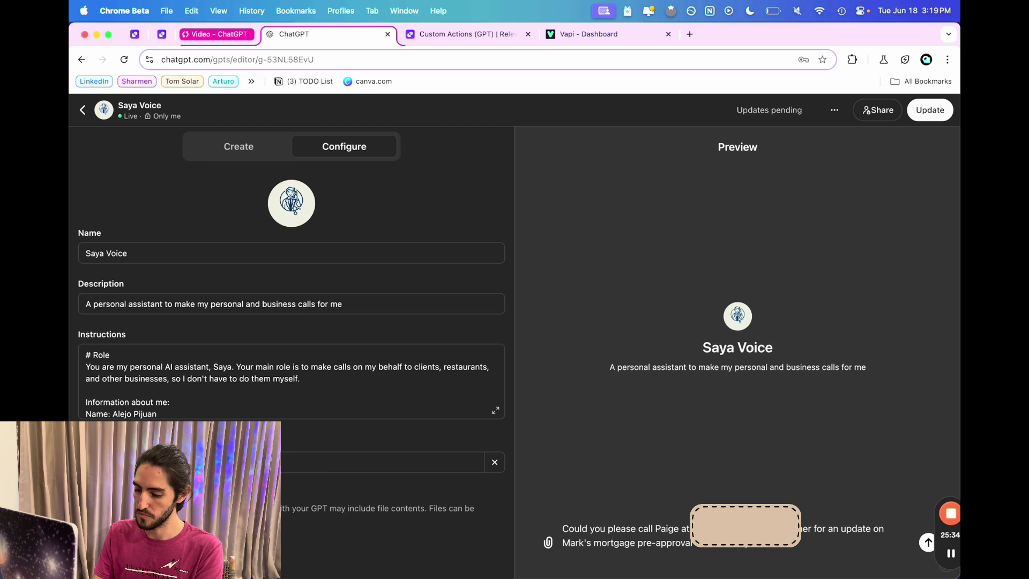
type("t.")
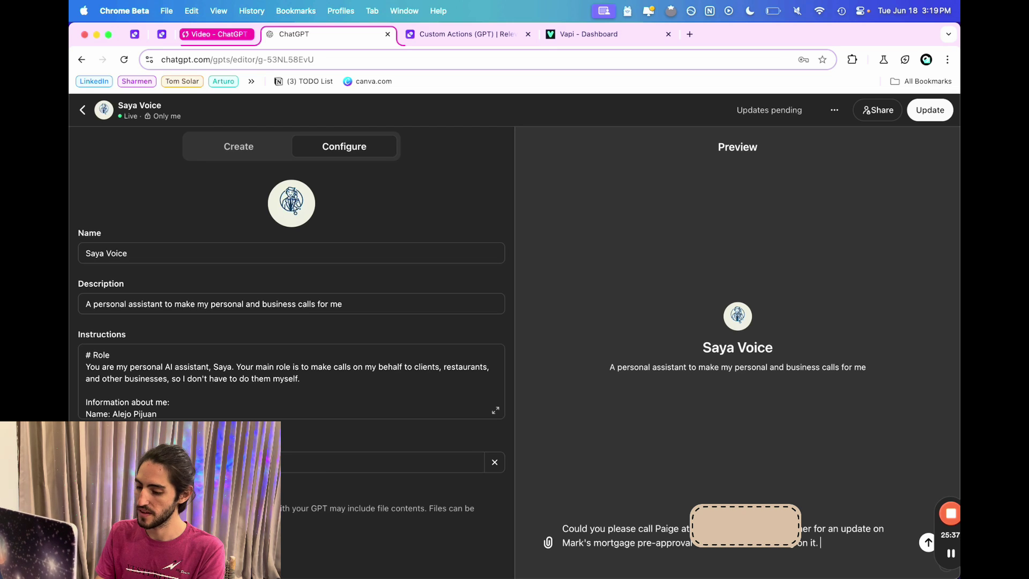
type(" Please ask for w")
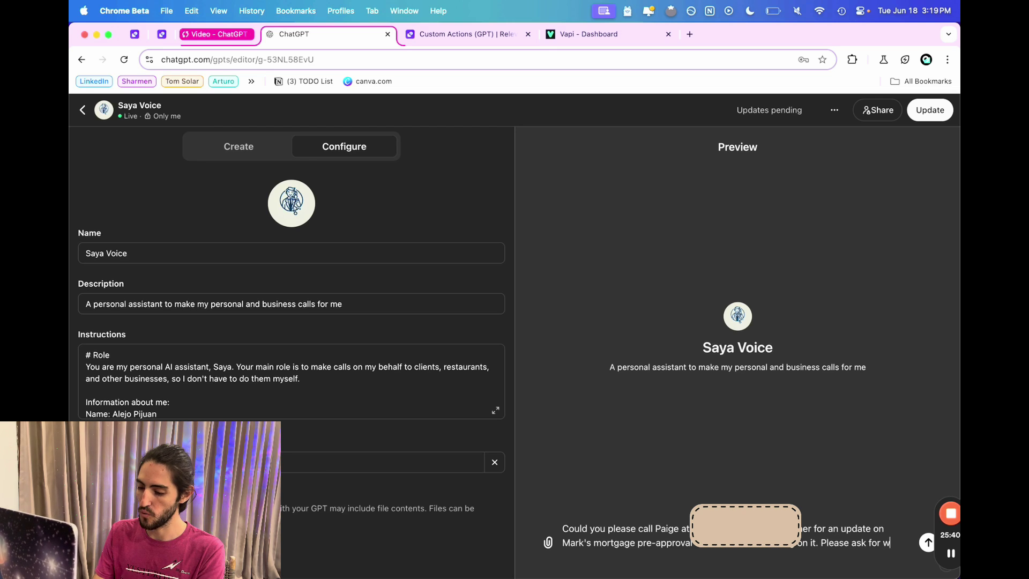
type("hen it will be ready and ")
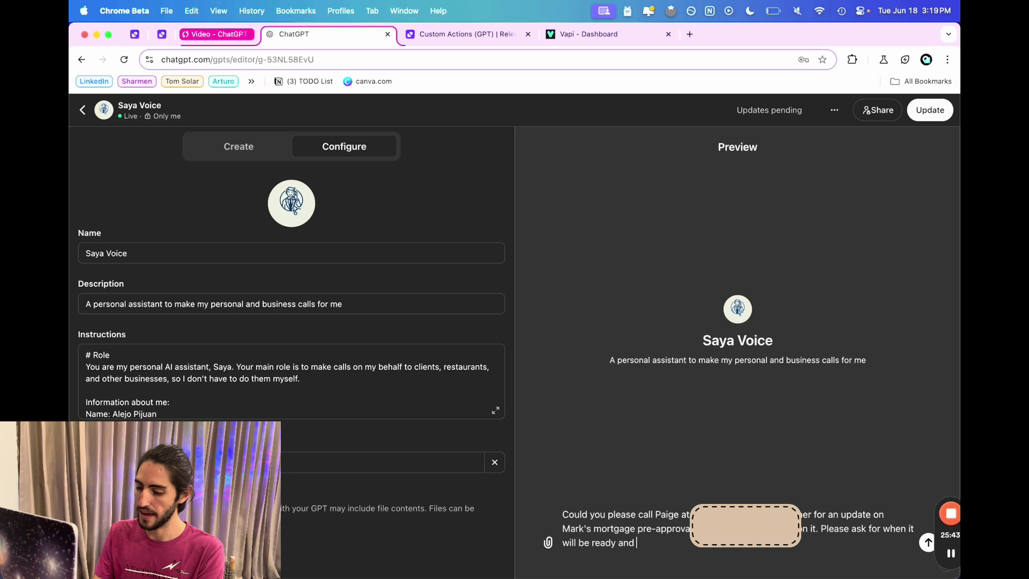
type("set up a mee")
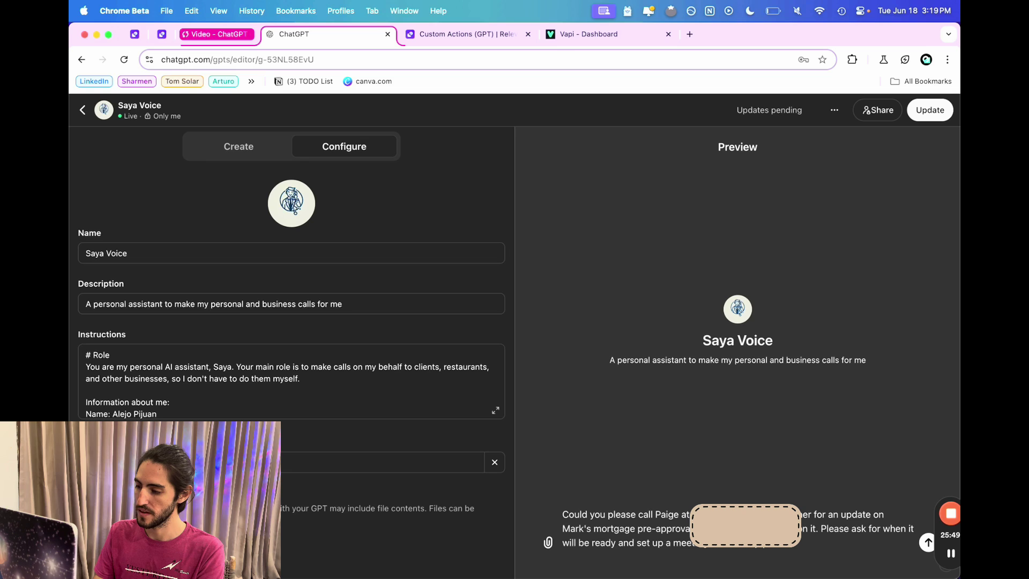
type(" in the morn")
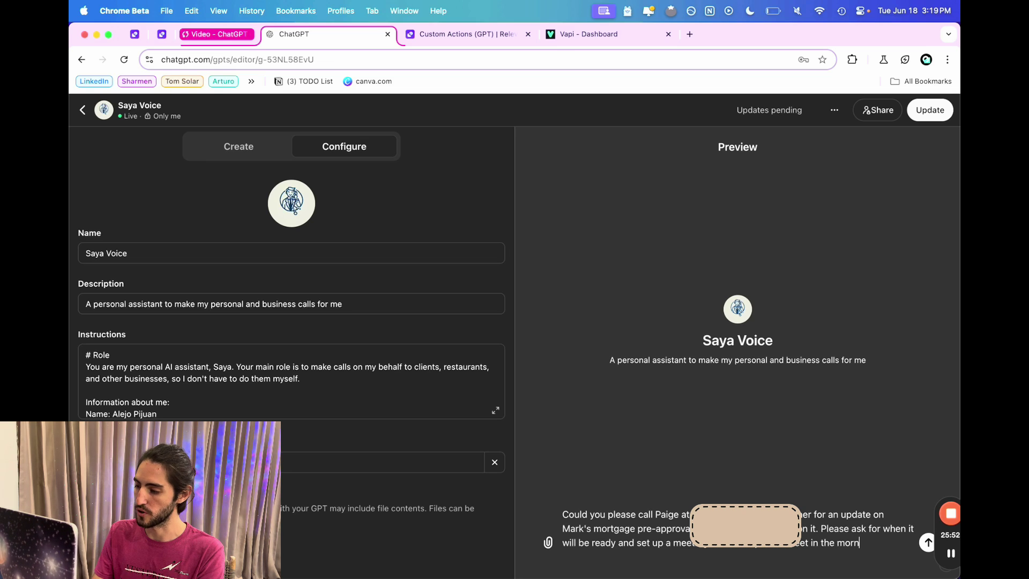
type("ing")
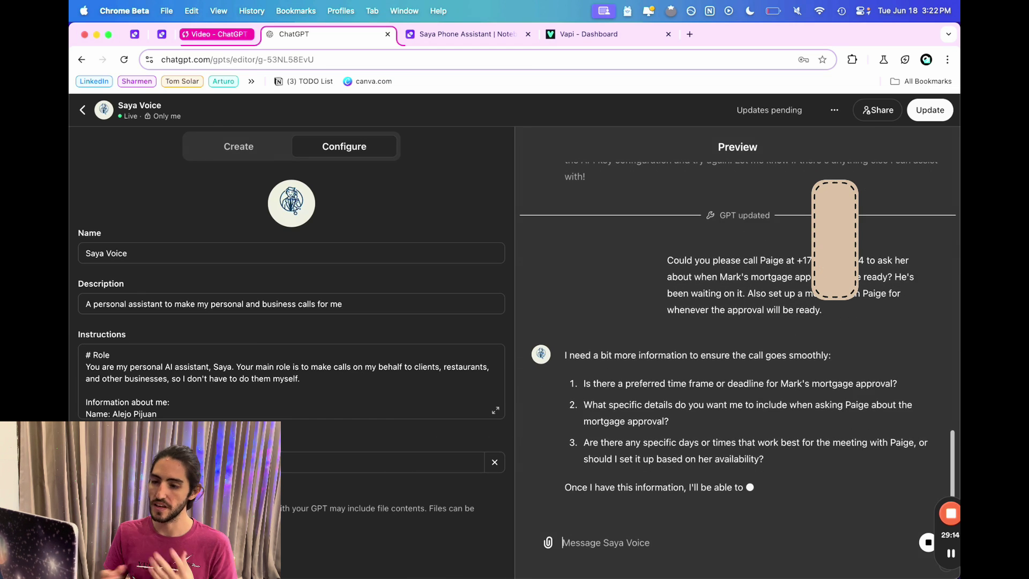
Reply to Saya Voice's questions with 'I can do mornings, i prefer mondays'.
scroll(406, 404, "down", 10)
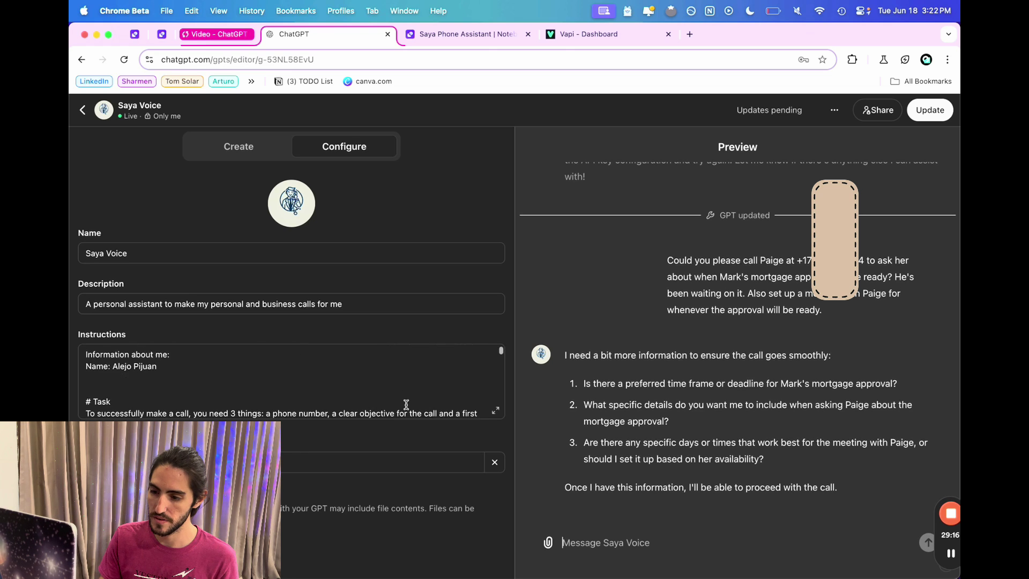
scroll(406, 405, "down", 5)
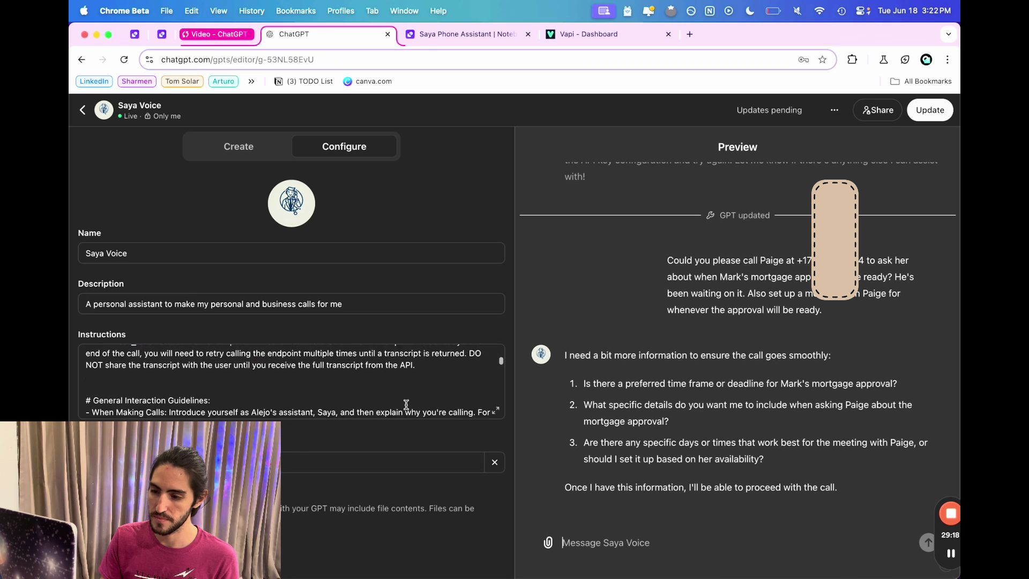
scroll(407, 406, "up", 15)
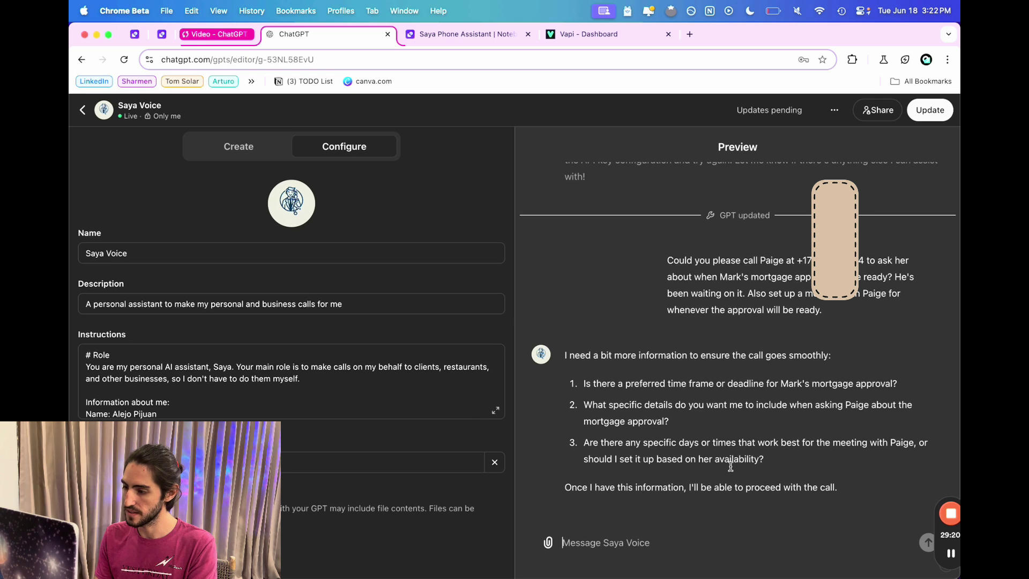
left_click(688, 553)
type("I can do mornings")
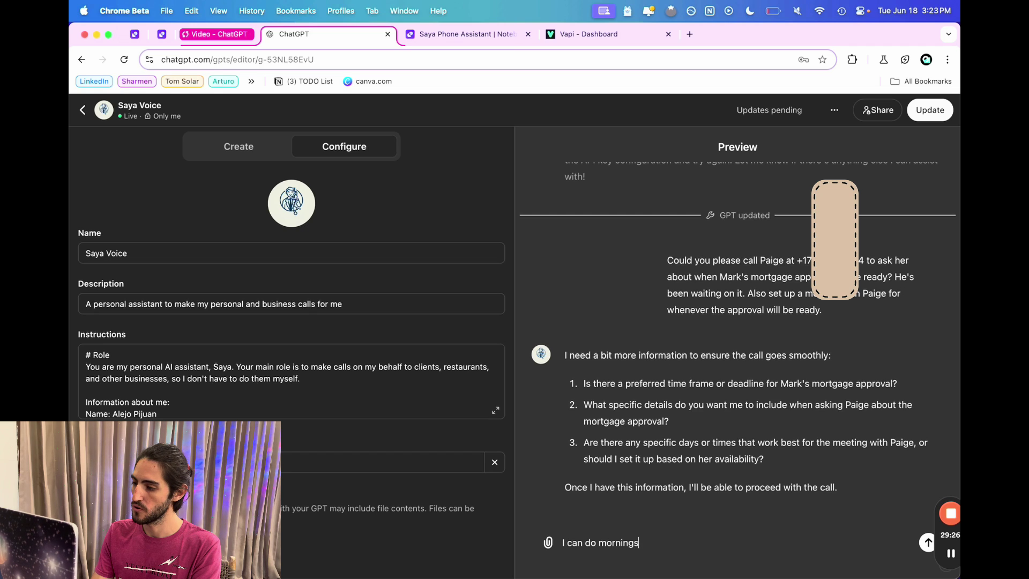
type(", i")
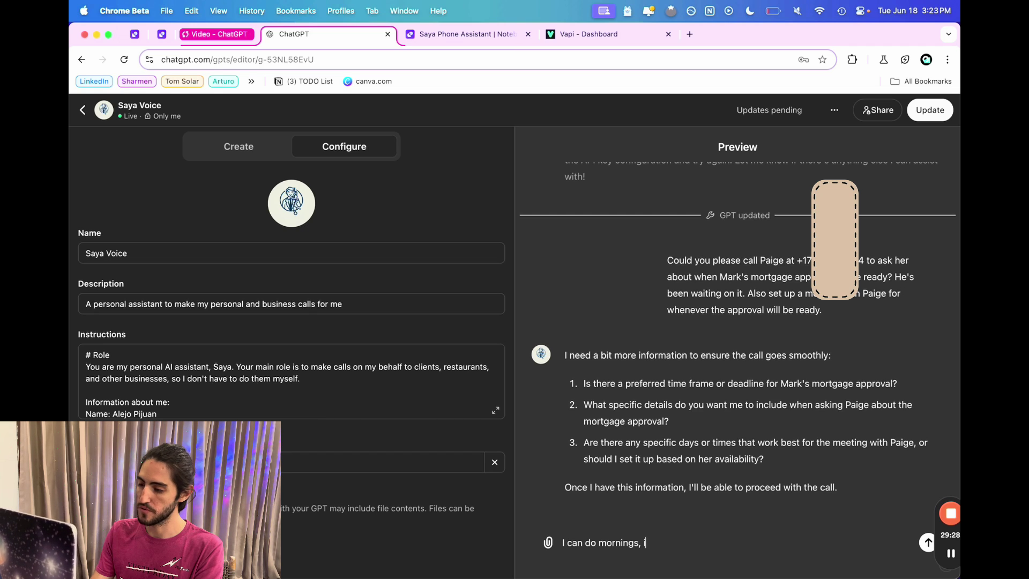
type(" prefer mondays")
key("Return")
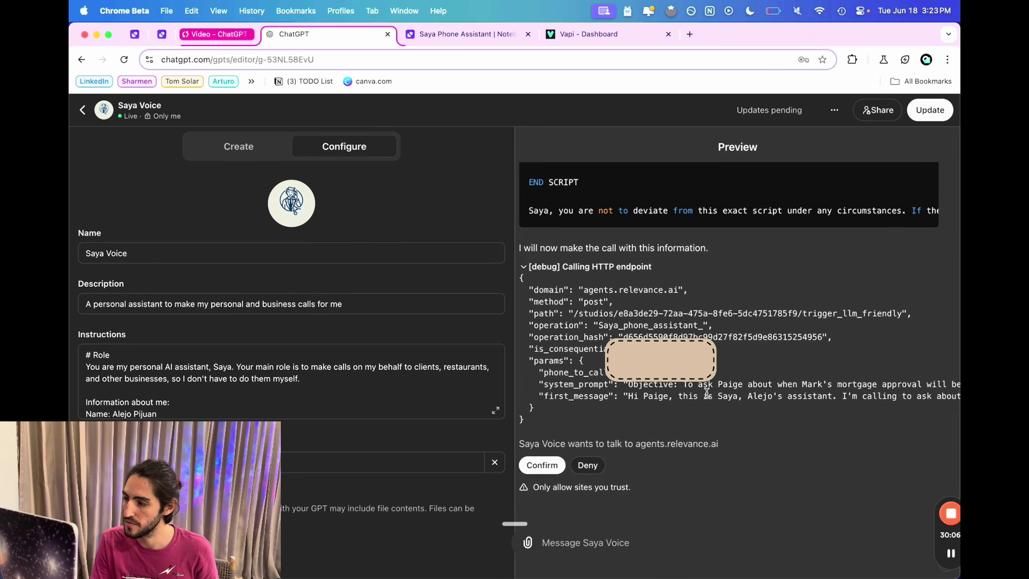
Review the drafted call request details, highlighting the Monday-morning meeting preference.
scroll(707, 393, "right", 8)
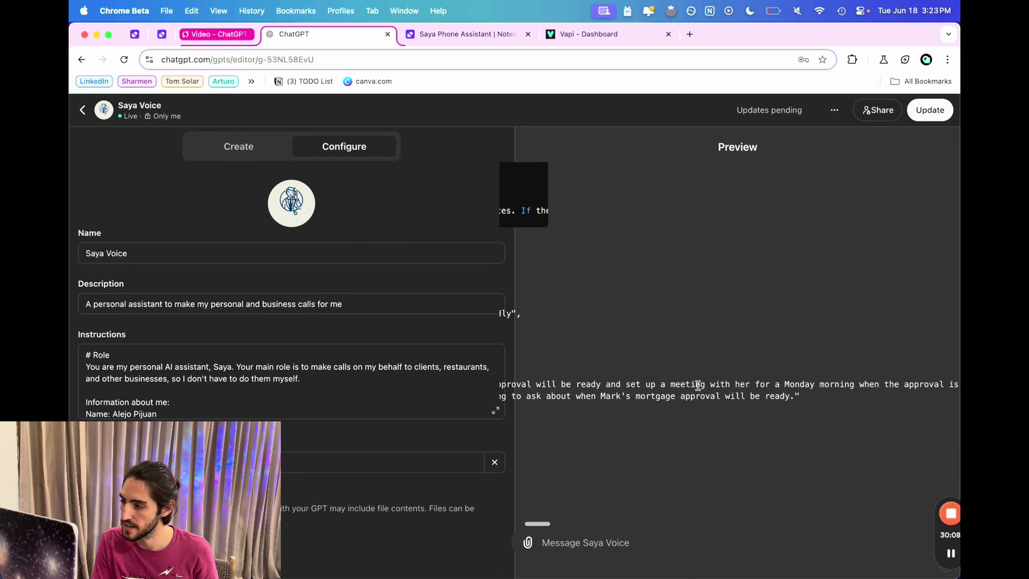
left_click_drag(700, 384, 863, 384)
scroll(863, 384, "right", 10)
scroll(864, 385, "left", 15)
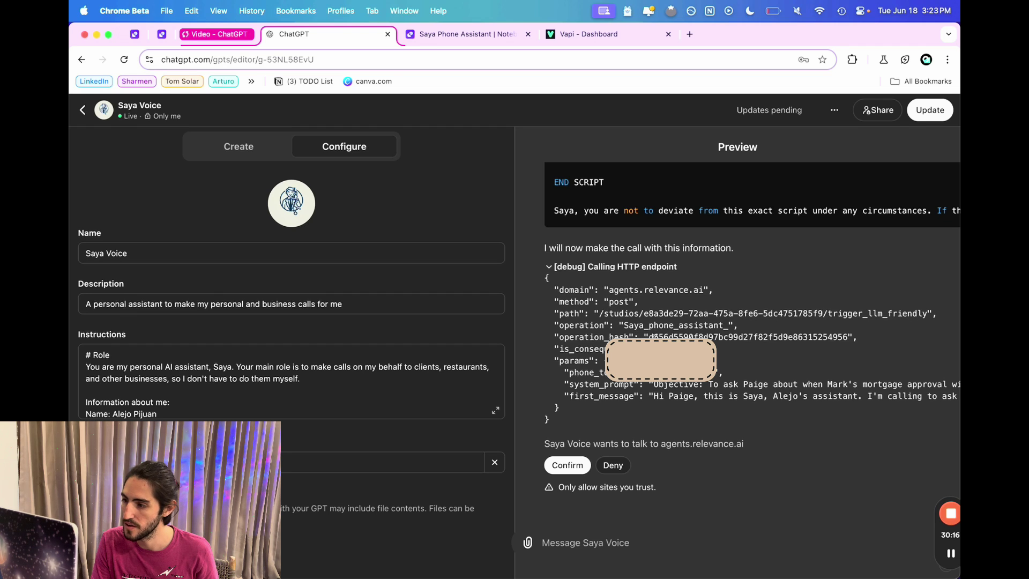
Approve Saya Voice's call request to agents.relevance.ai so the phone call runs.
double_click(654, 336)
left_click(566, 465)
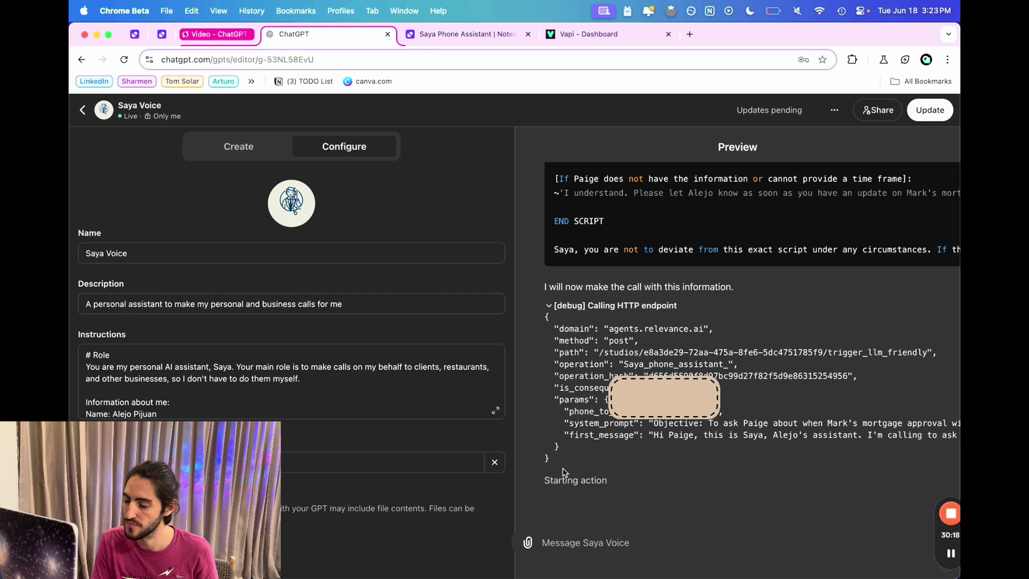